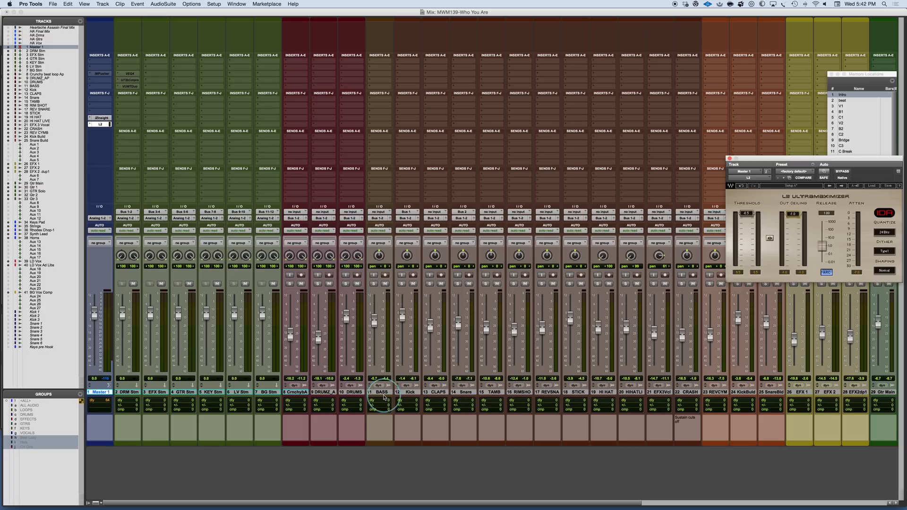
- Select tracks 8 CrnchybtlpAp through 41 BG Vox Comp in the mixer and mute them all together
click(304, 392)
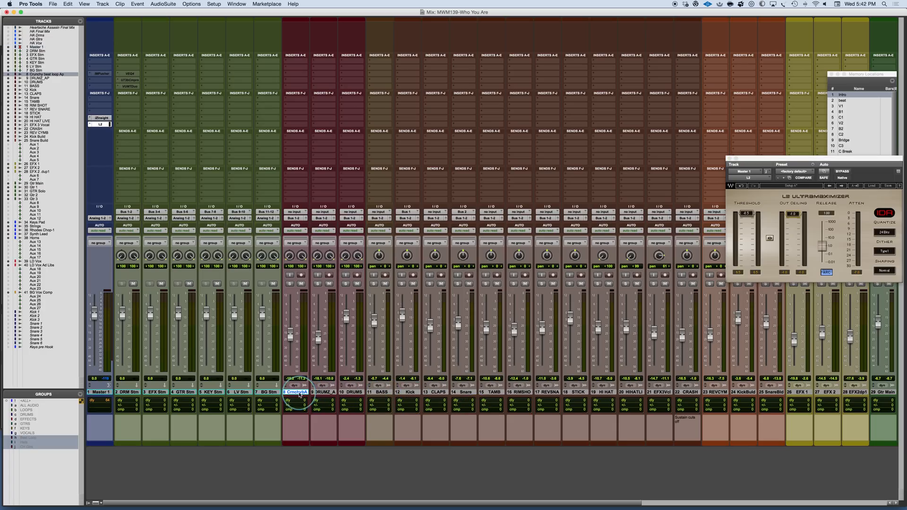
scroll(363, 397, right, 10)
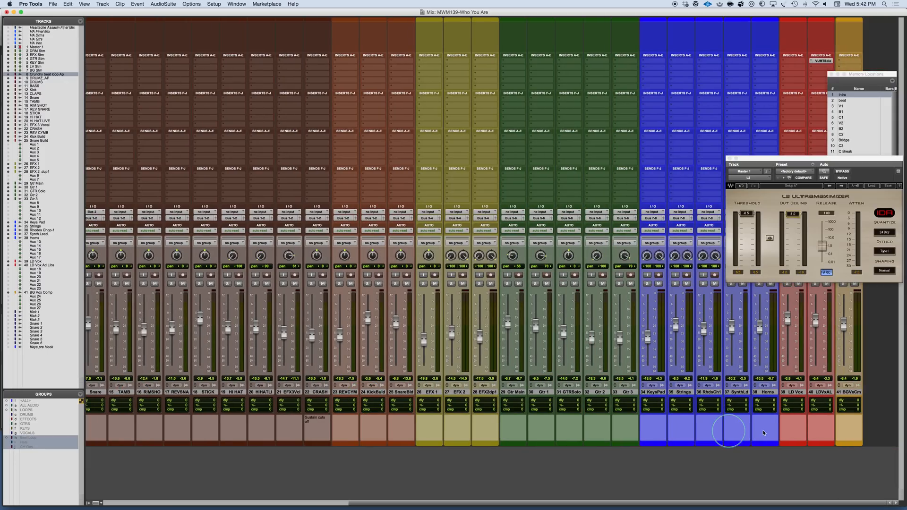
shift+click(851, 392)
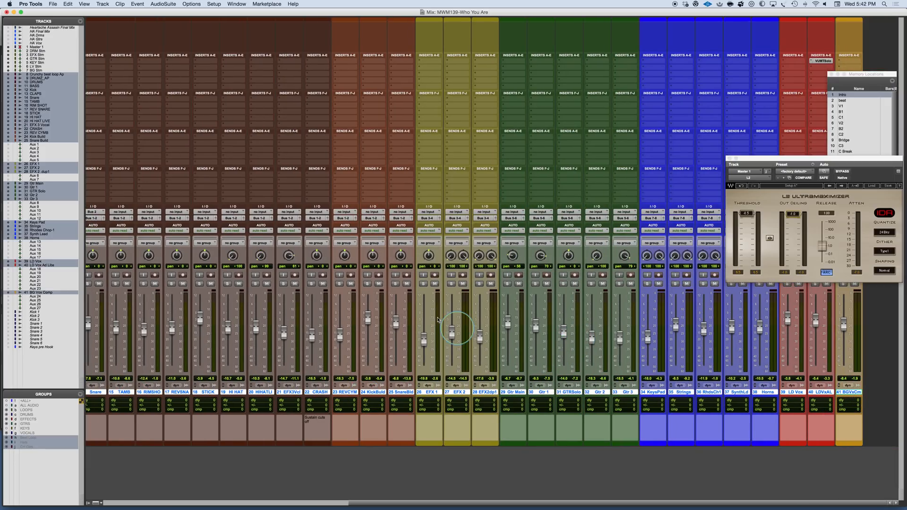
alt+shift+click(463, 283)
scroll(474, 385, left, 10)
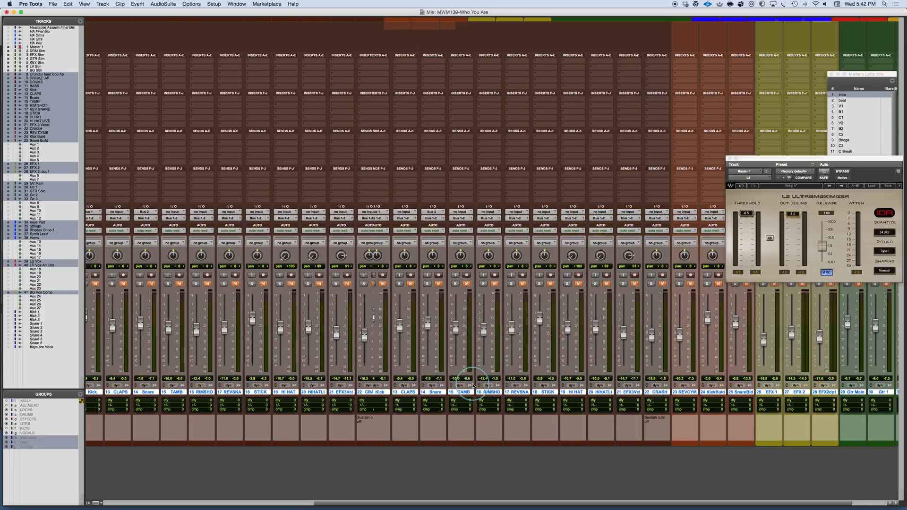
- Play from bar 17 in the Edit window and bring in the DRUMS, BASS, Kick, CLAPS, Snare and TAMB tracks, balancing their levels
key(super+equal)
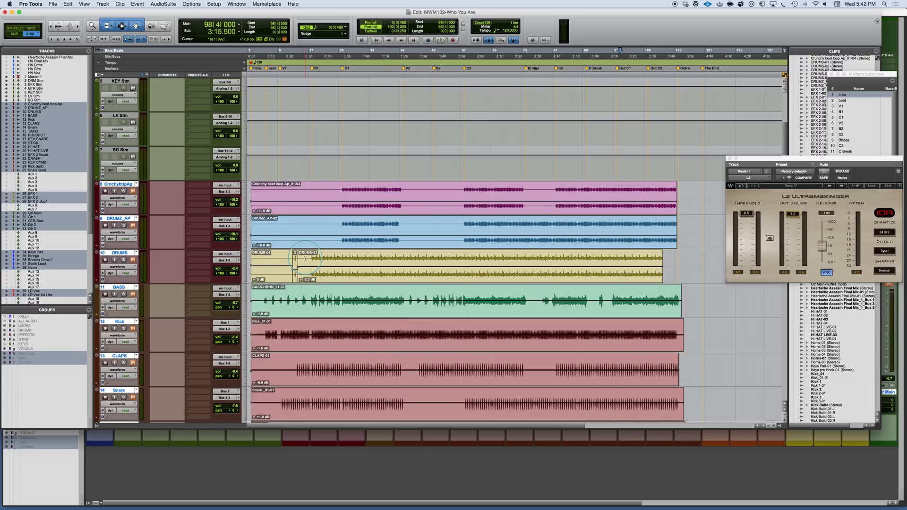
scroll(336, 301, down, 2)
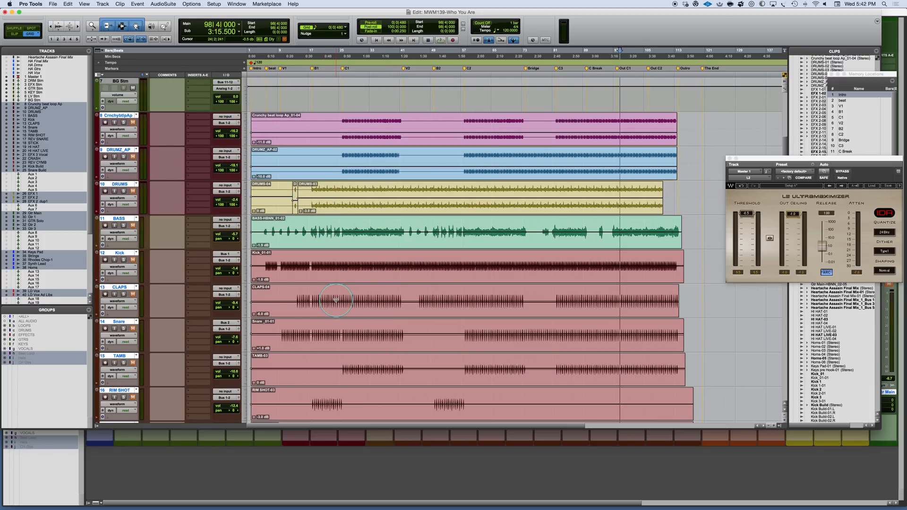
click(311, 255)
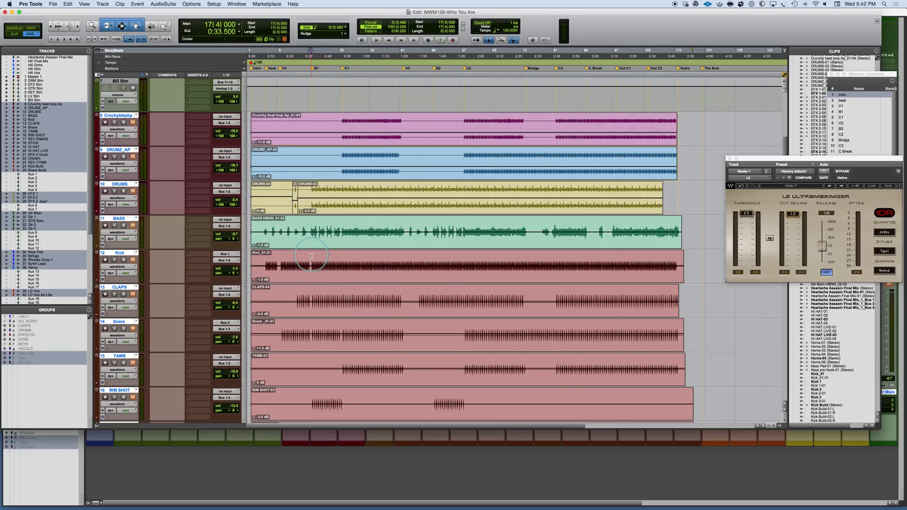
click(119, 119)
key(space)
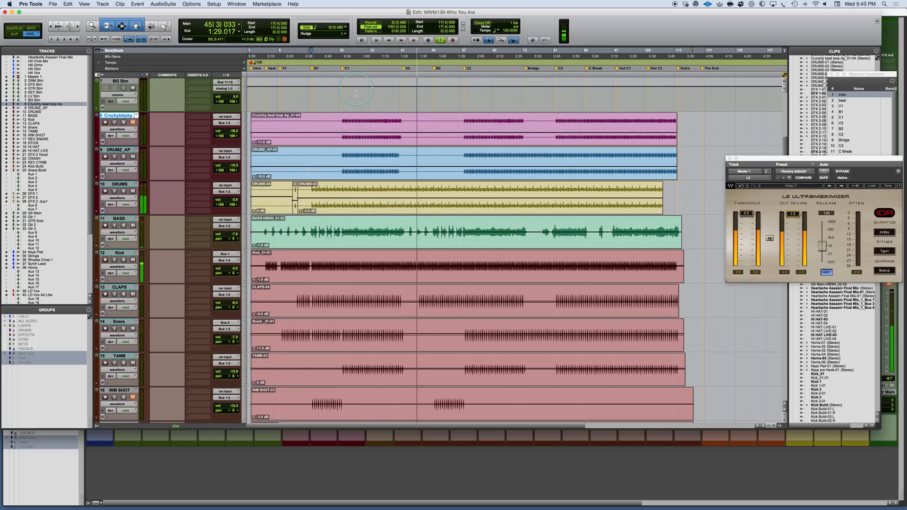
- Play from the C1 marker and set the Crunchy beat loop volume to -9.2 dB and DRUMZ_AP to -10.1 dB
click(342, 118)
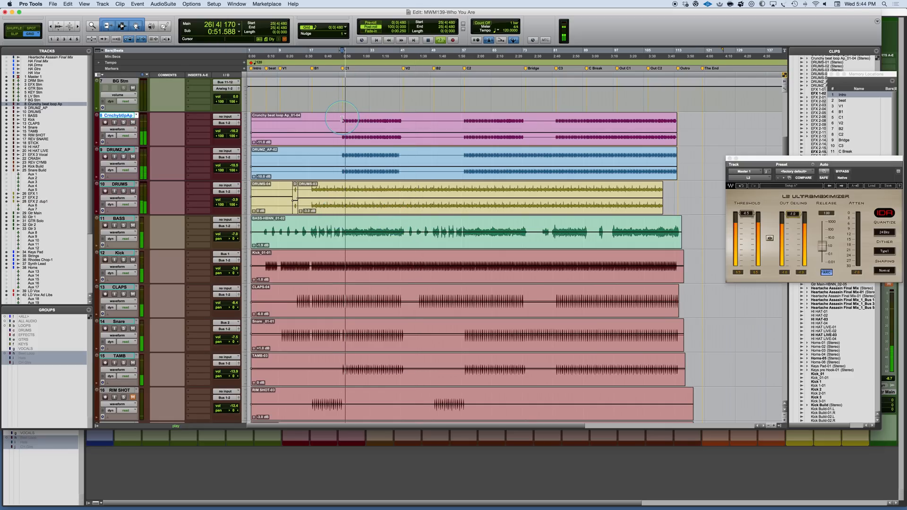
key(shift+s)
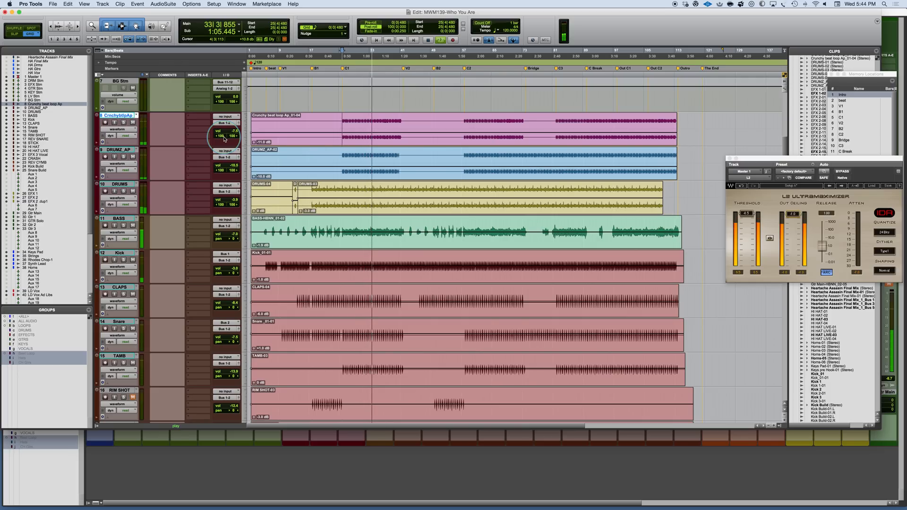
key(shift+s)
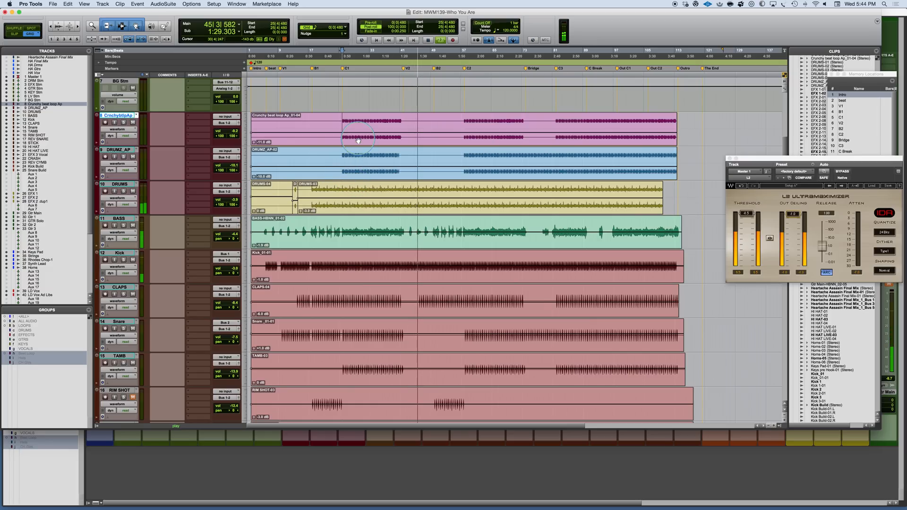
key(super+equal)
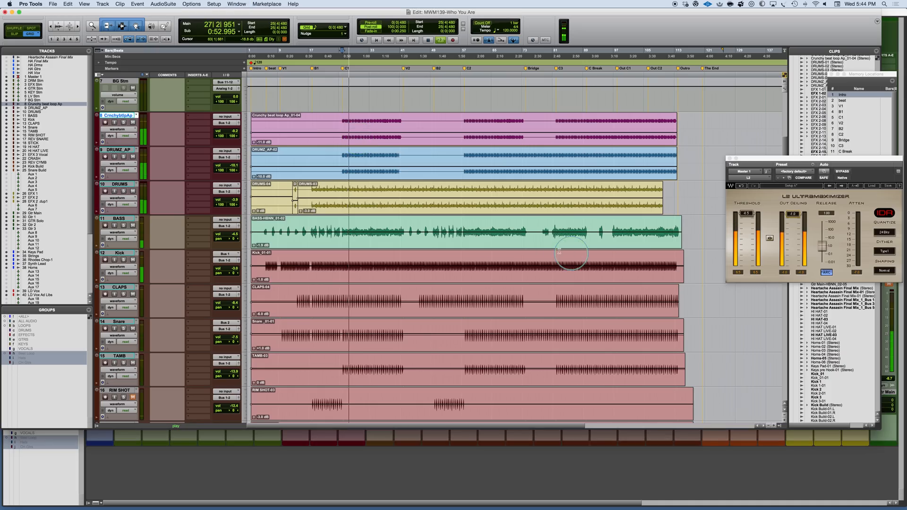
- Play from the B1 section at bar 18, unmute RIM SHOT and REV SNARE, and balance their levels against the drums
scroll(559, 251, down, 3)
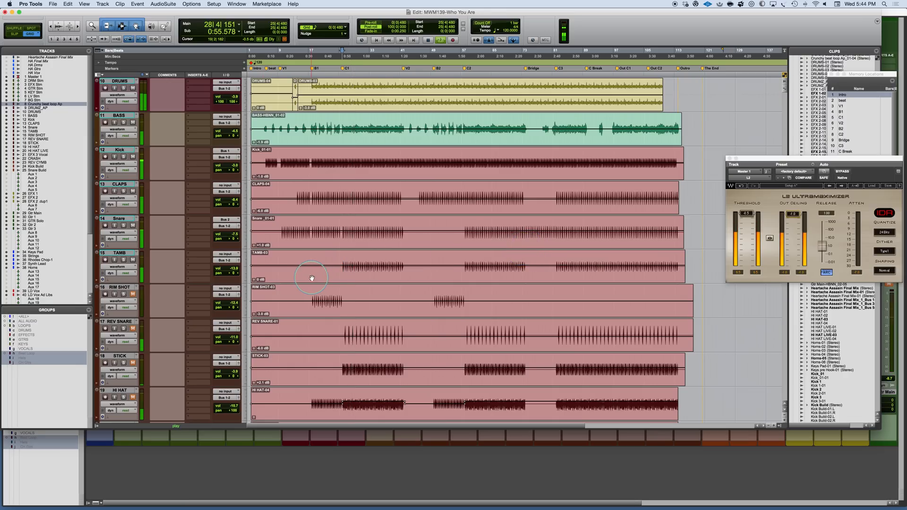
key(space)
click(312, 255)
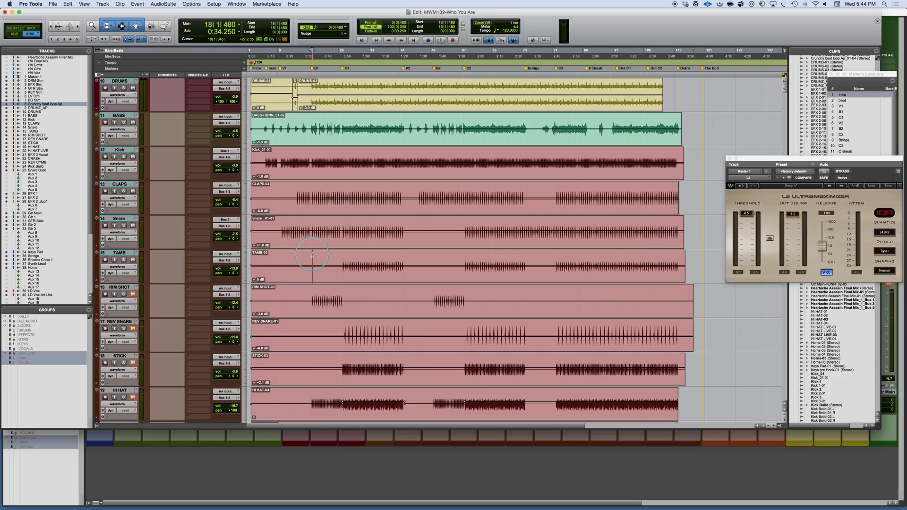
key(space)
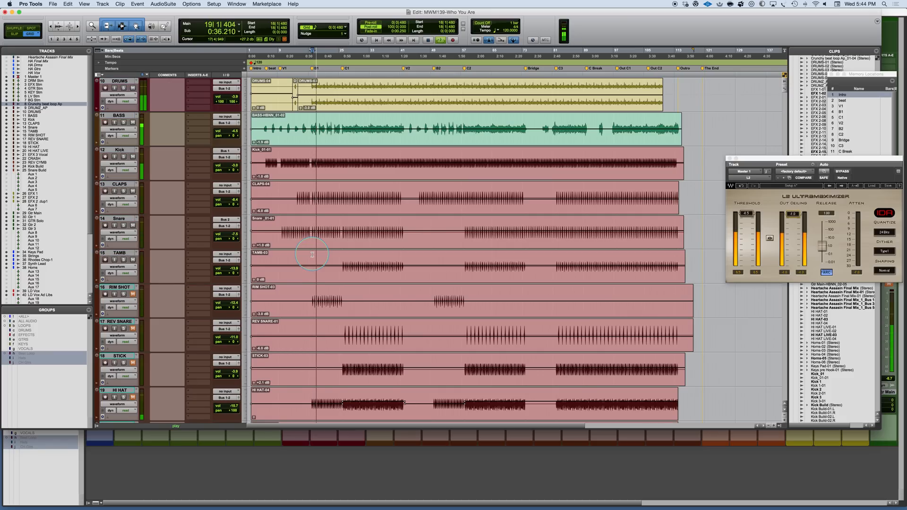
key(shift+m)
key(shift+s)
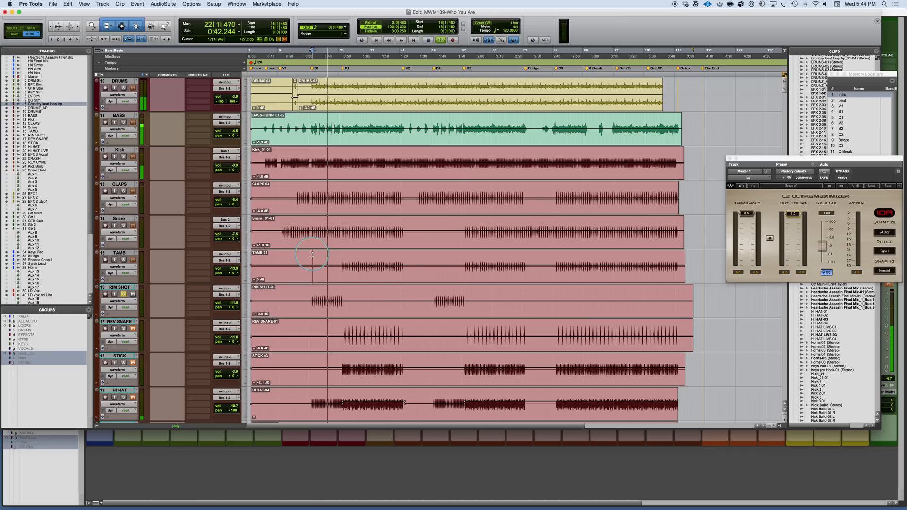
key(shift+s)
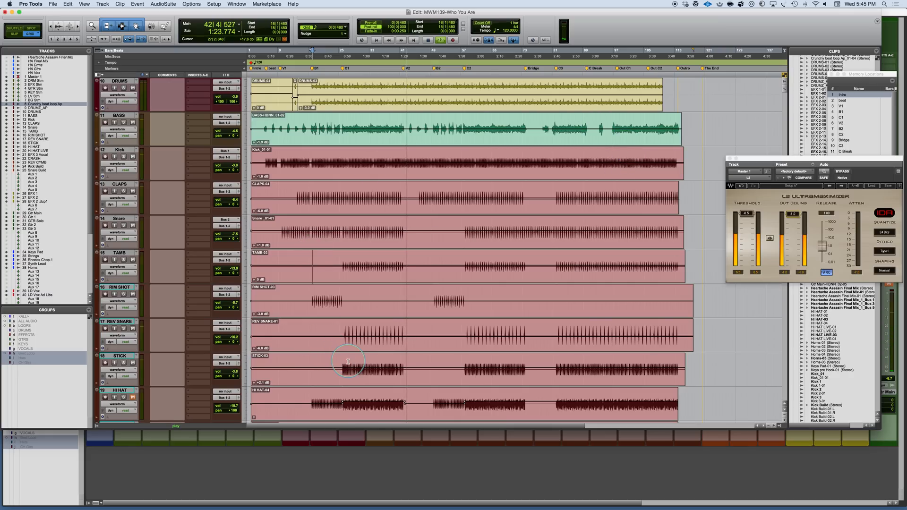
- Play from the C1 section, bring in STICK at -13.9 dB, and unmute and level the HI HAT track
key(space)
key(space)
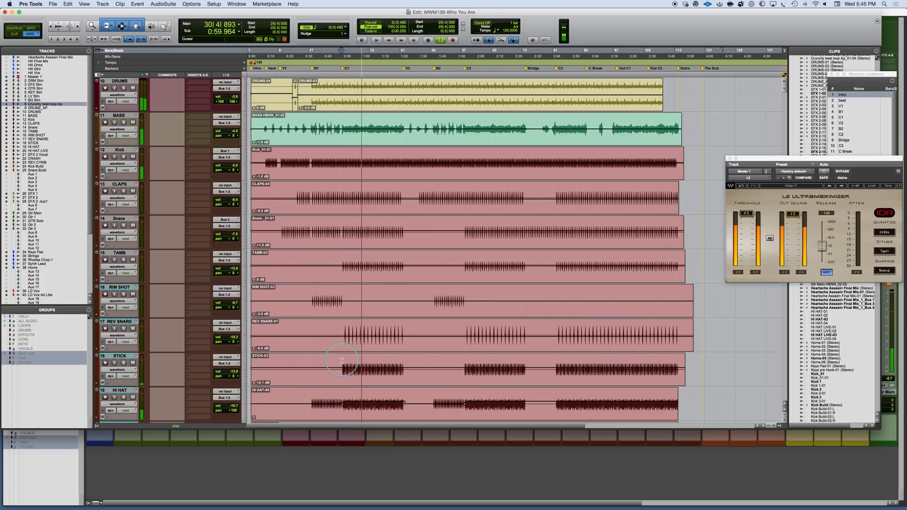
key(shift+s)
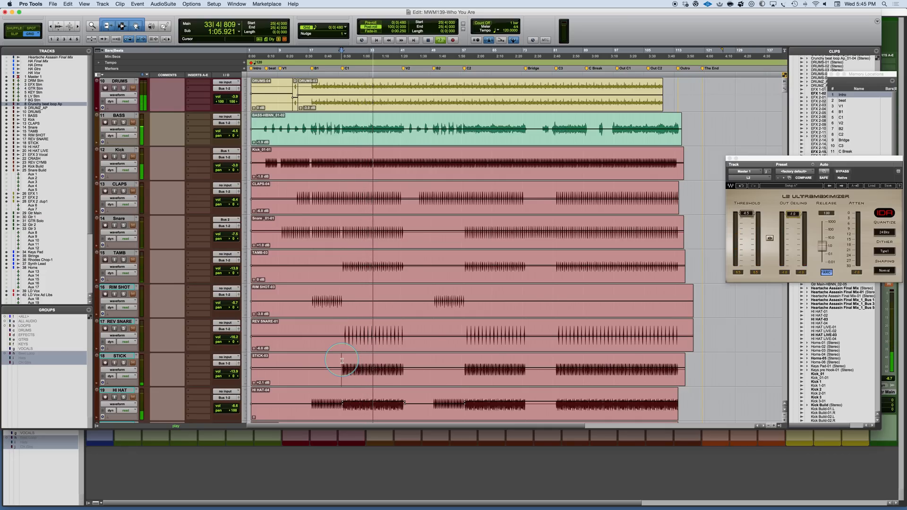
key(shift+s)
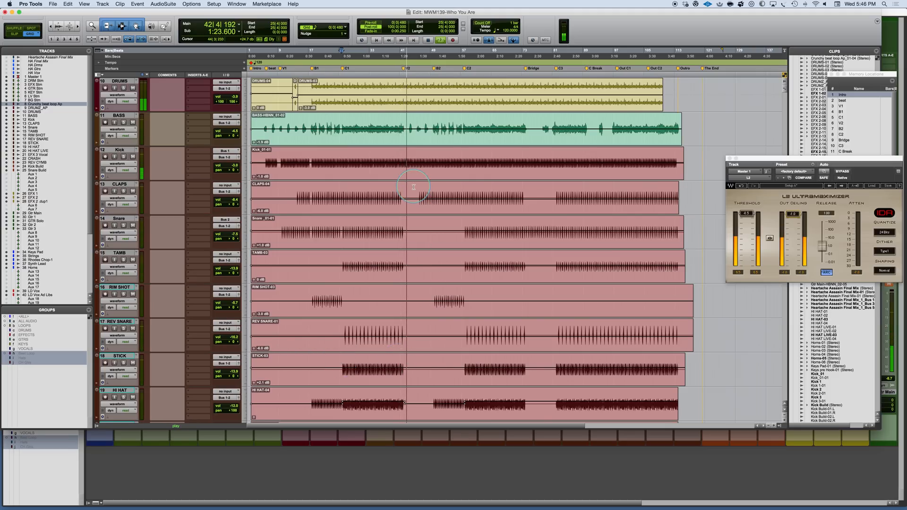
- Play from bar 23 and bring the HI HAT LIVE track into the mix at -14.1 dB
key(space)
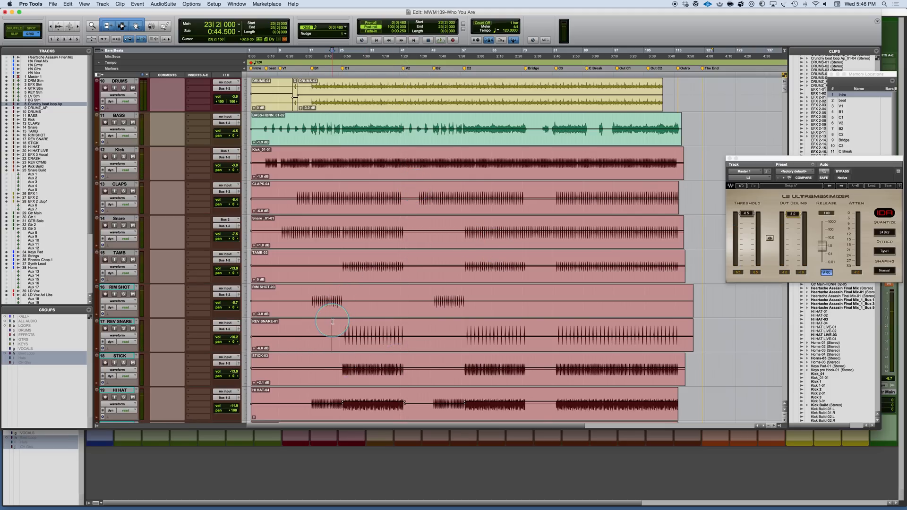
scroll(432, 371, down, 5)
key(space)
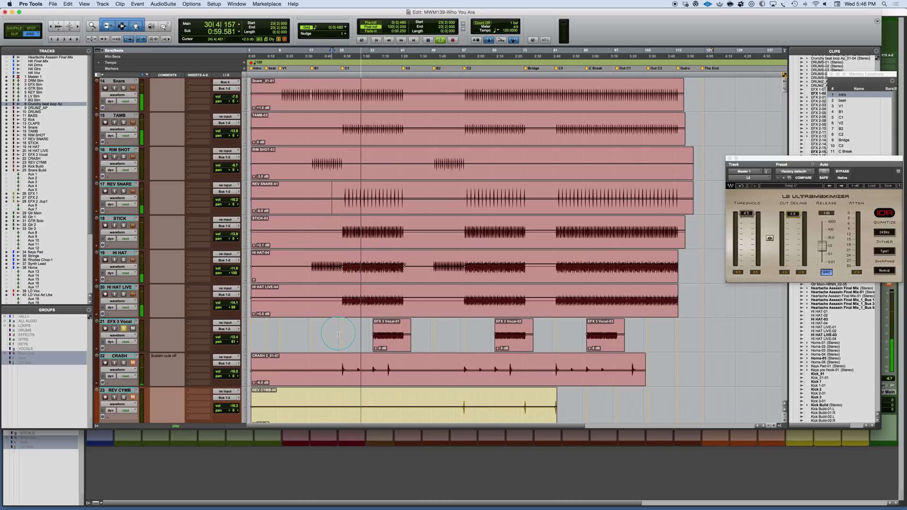
- Play from the EFX 3 Vocal-01 clip to level the EFX 3 Vocal track, and unmute and lower the CRASH track
click(384, 345)
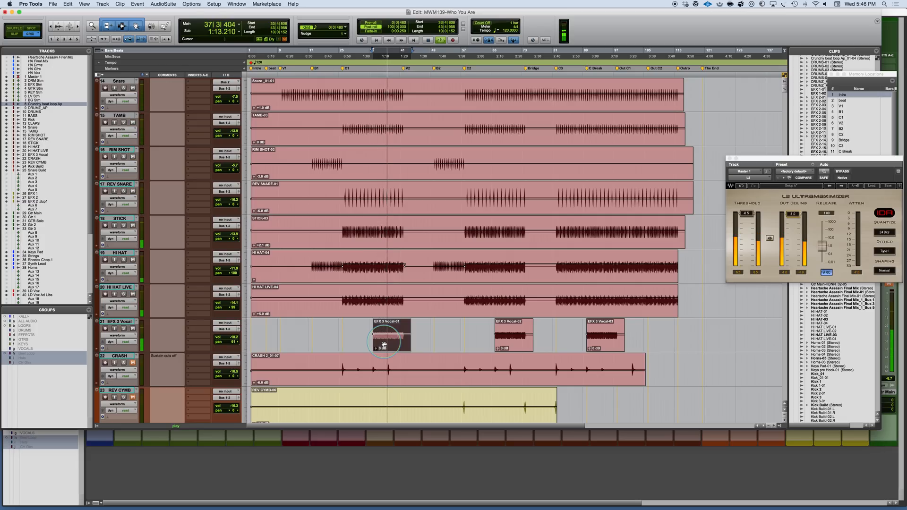
click(134, 363)
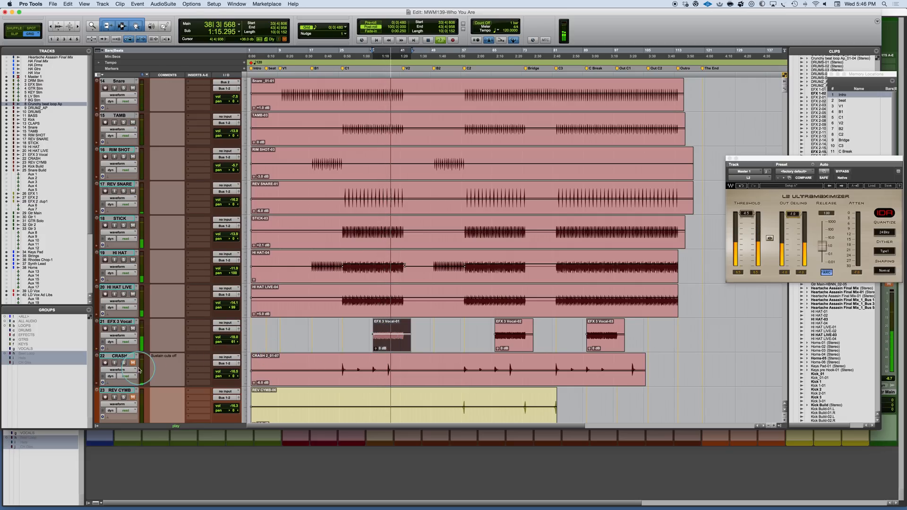
key(space)
key(space)
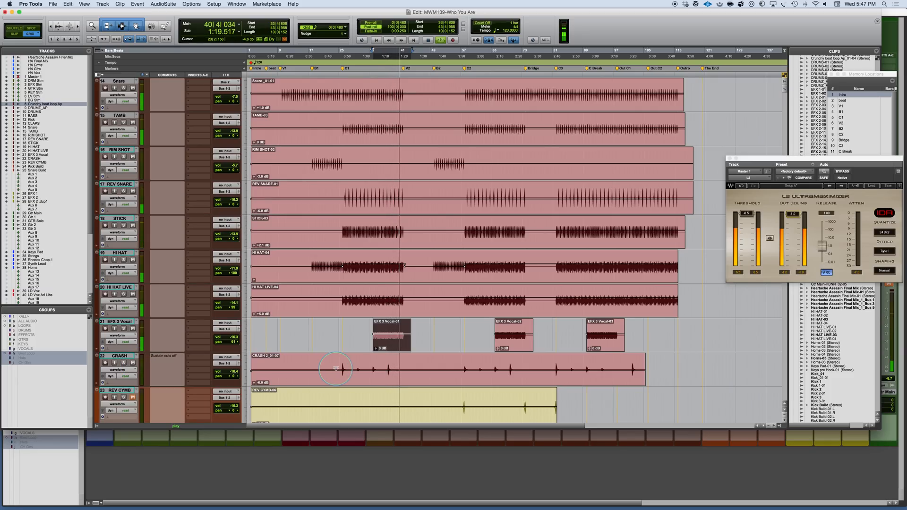
- Bring in Kick Build while playing from bar 17, and unmute REV CYMB at -22.7 dB while playing from bar 57
scroll(331, 370, down, 6)
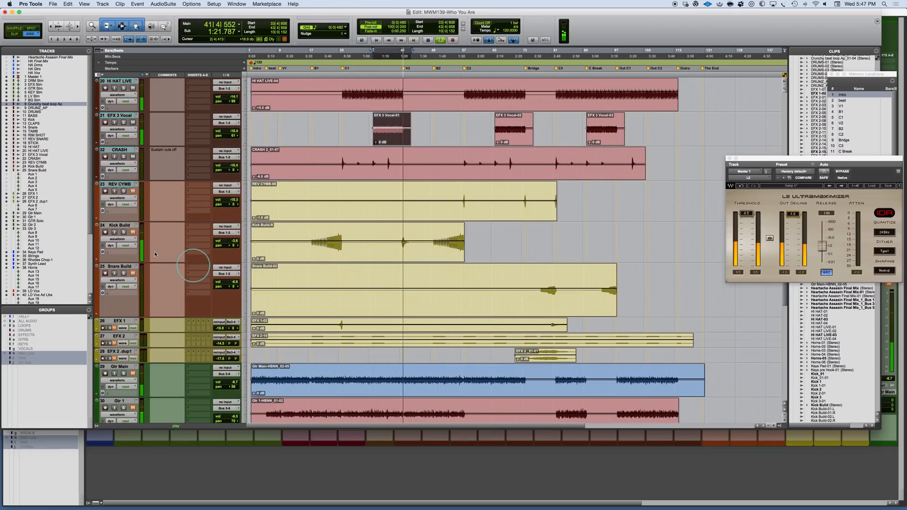
key(space)
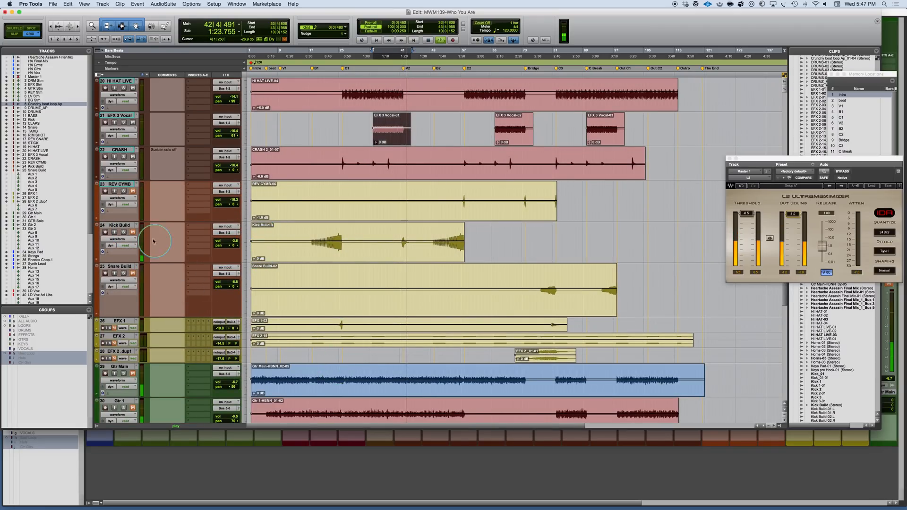
click(311, 235)
key(space)
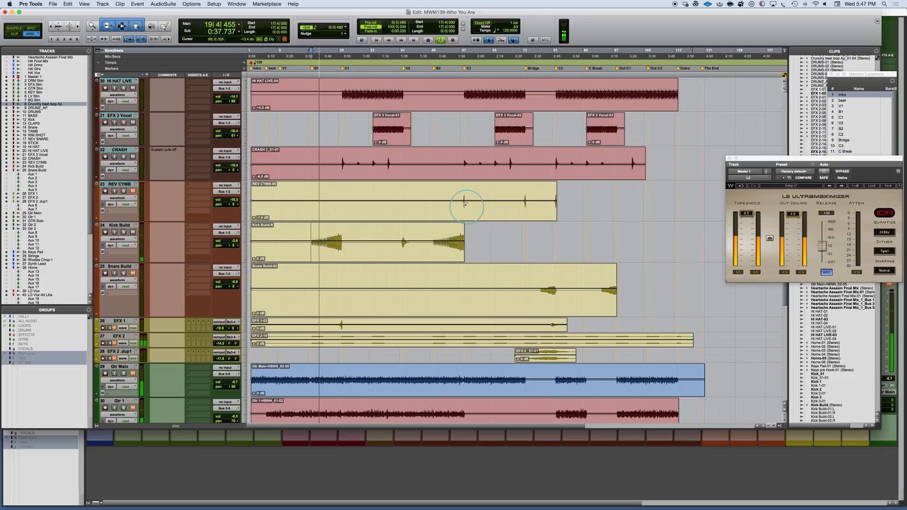
key(space)
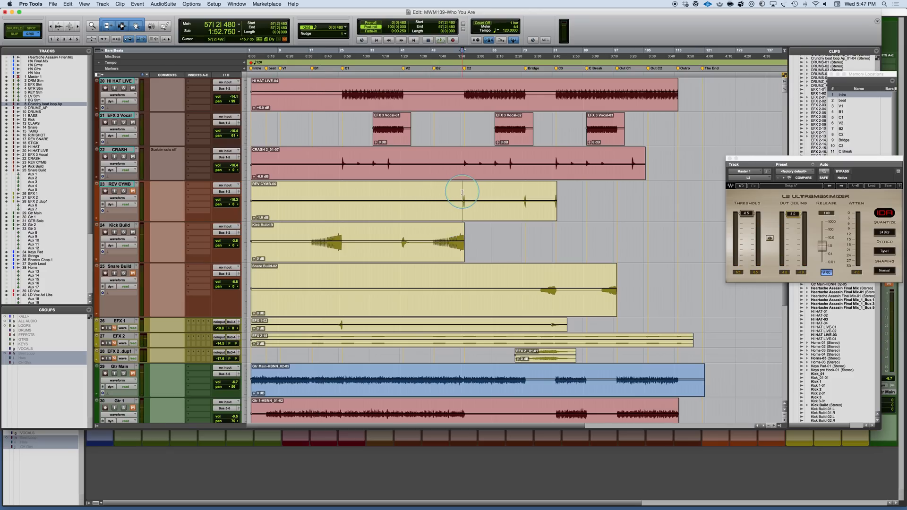
key(space)
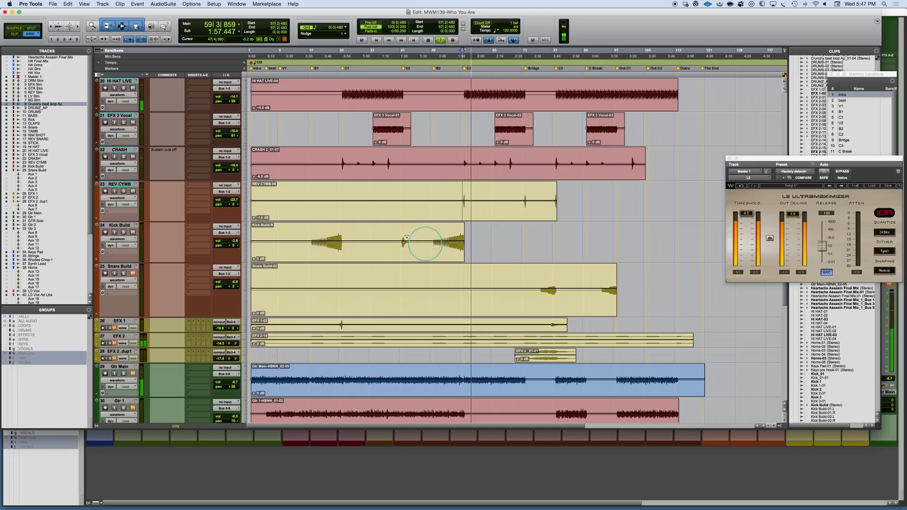
- Play the first kick build from bar 20 and set the Kick Build track's volume to -4.5 dB
key(space)
key(space)
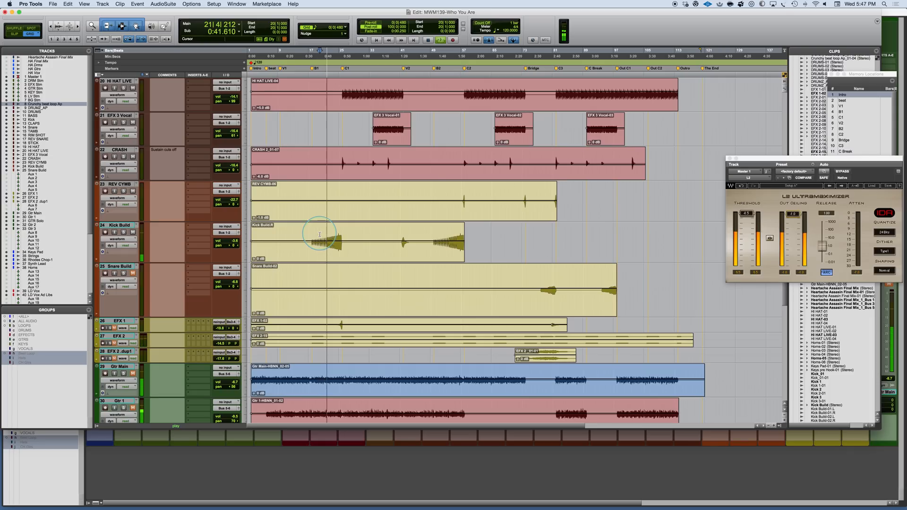
key(shift+s)
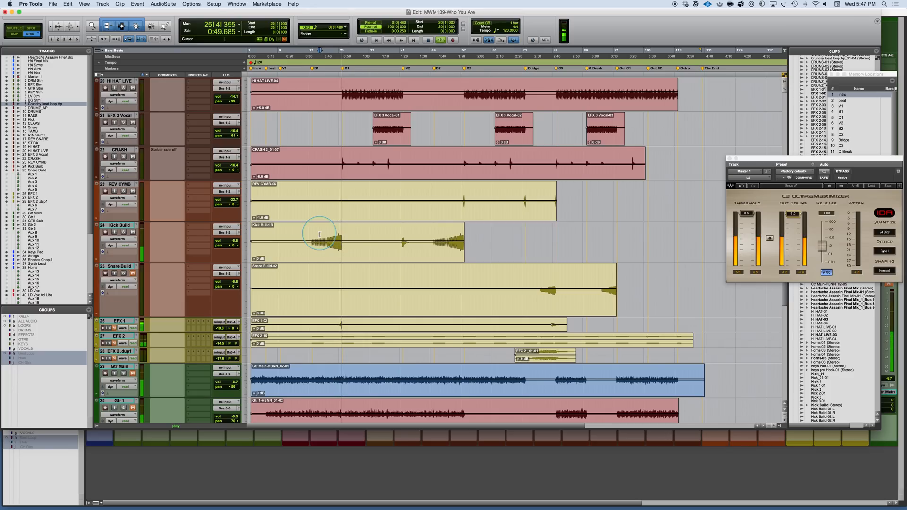
click(320, 231)
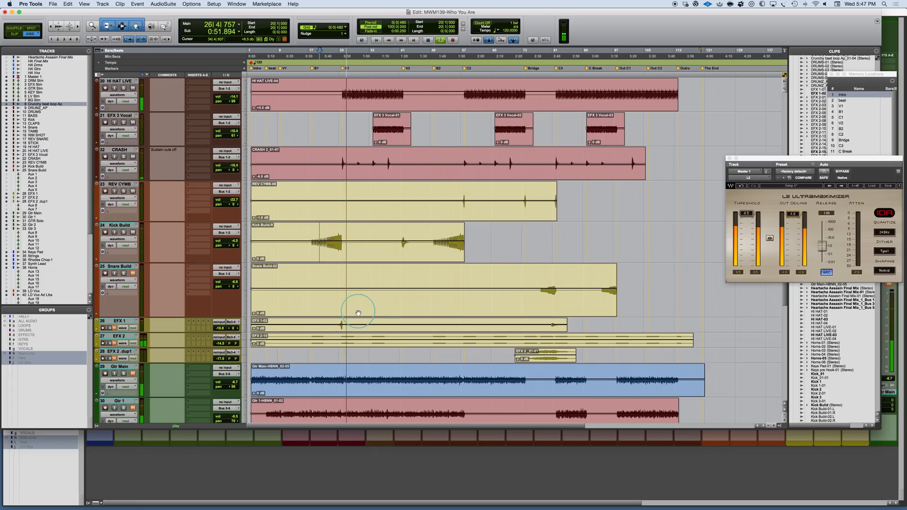
- Play from the Bridge at bar 77, bring in the Snare Build track, and set its volume to -7.2 dB
click(537, 274)
key(space)
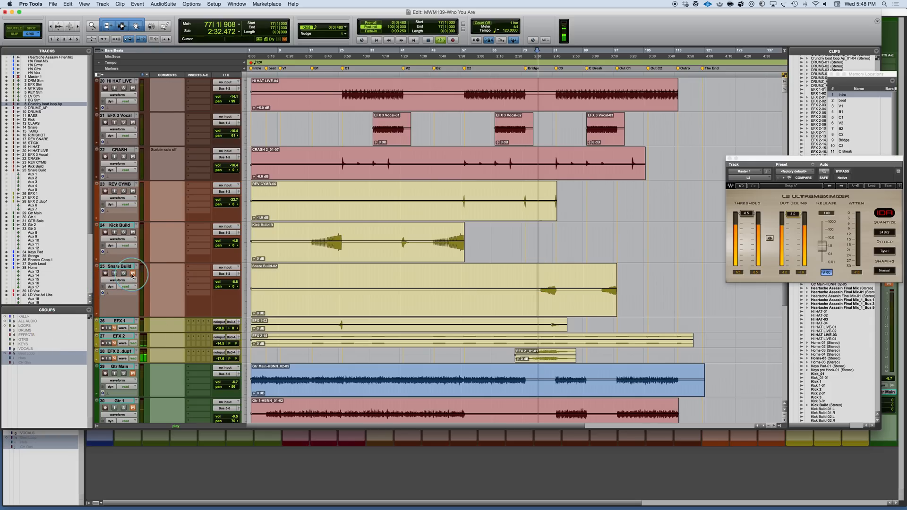
click(123, 273)
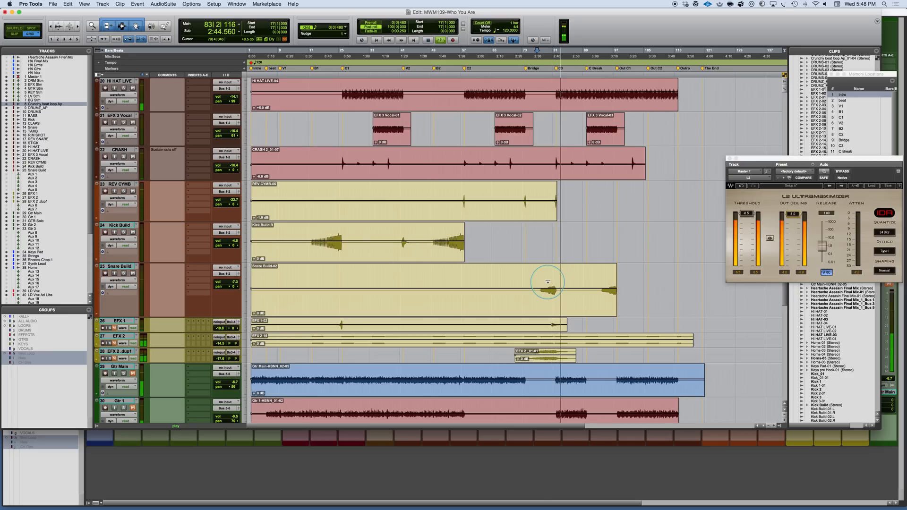
- Replay the Bridge from bar 77 and set the Snare Build track's volume to -8.3 dB
key(space)
key(space)
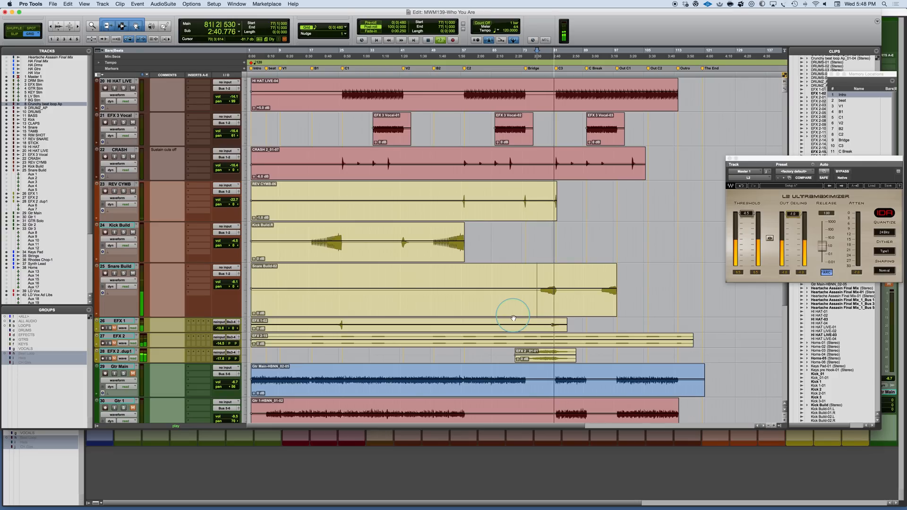
key(space)
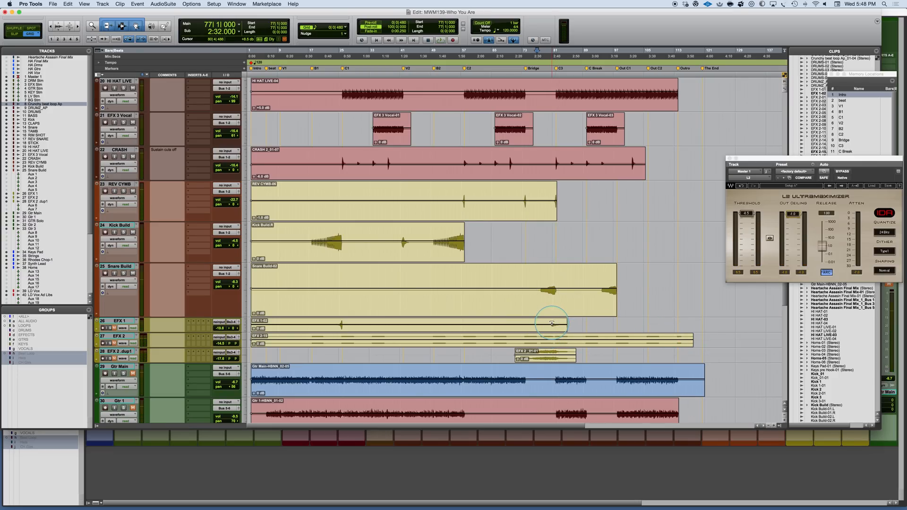
- Play from bar 24 to bring in the EFX 1 track and set its volume to -18.0 dB
click(335, 325)
key(space)
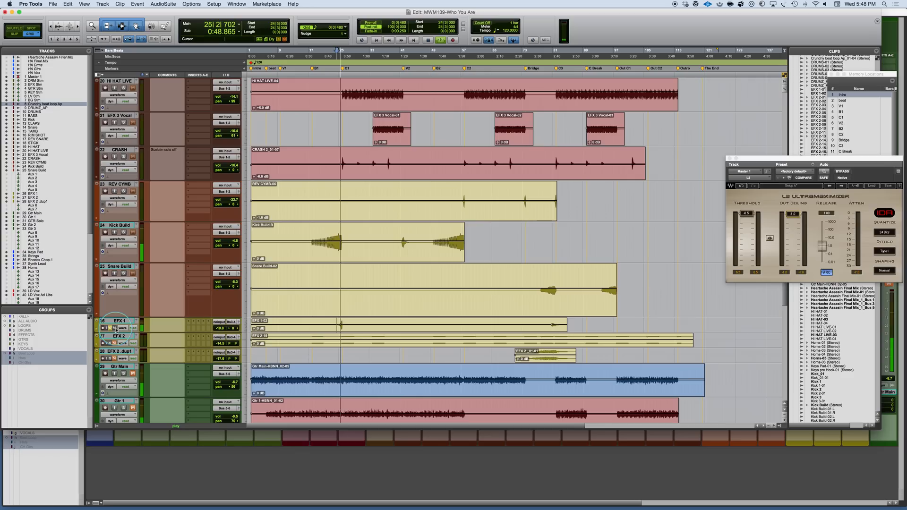
key(space)
key(space)
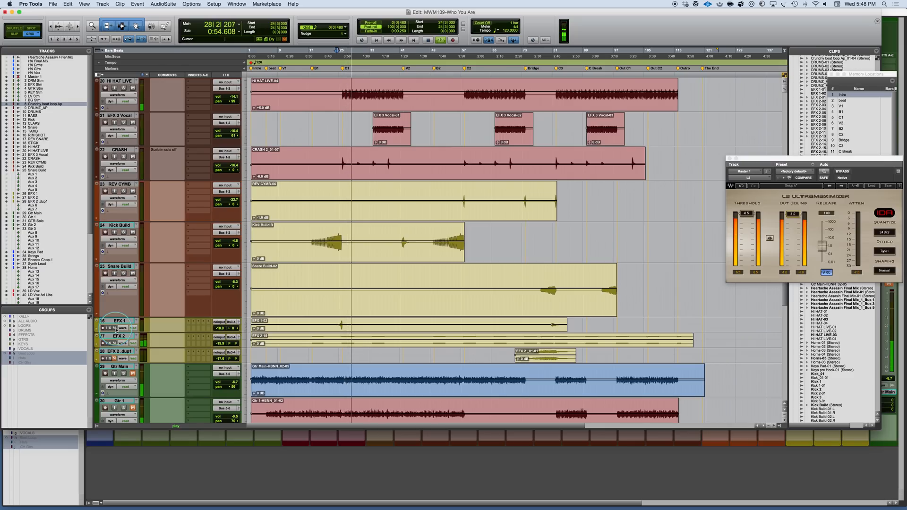
- Play from bar 33 to set EFX 2 to -21.1 dB, and from bar 73 to set EFX 2 .dup1 to -21.3 dB
click(371, 337)
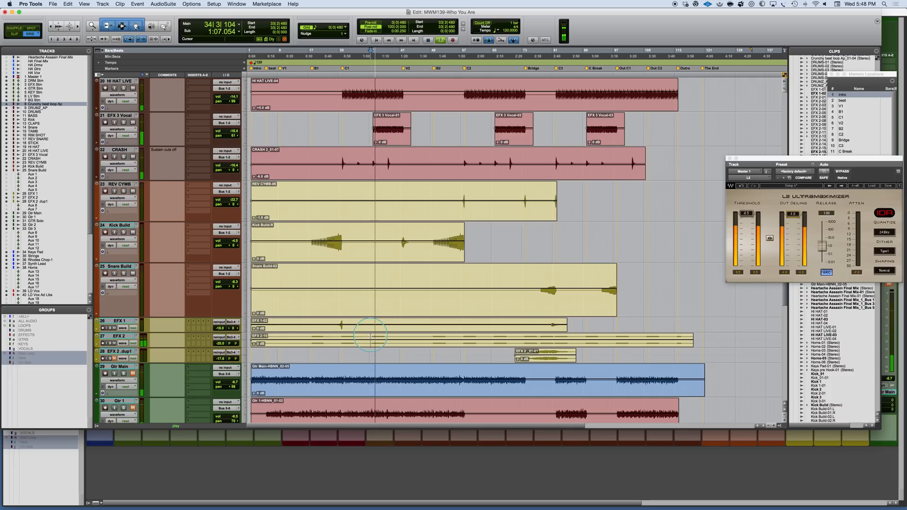
key(space)
click(522, 337)
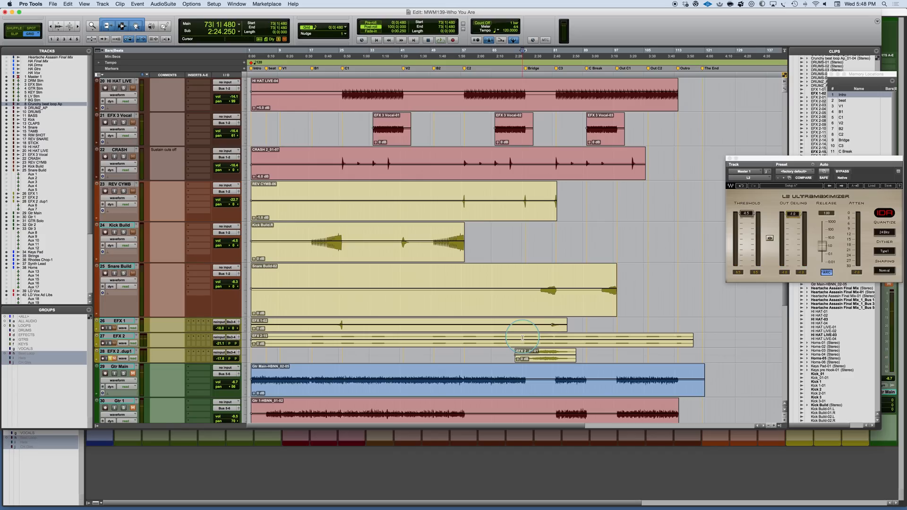
key(space)
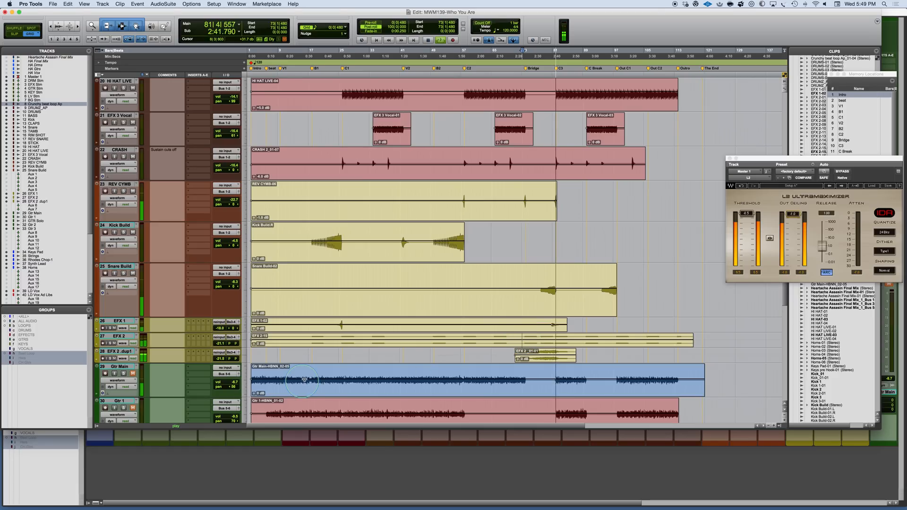
- Bring in the Gtr Main, Gtr 1 and GTR Solo tracks during playback, with Gtr 1 at -15.2 dB and GTR Solo at -16.5 dB
click(133, 374)
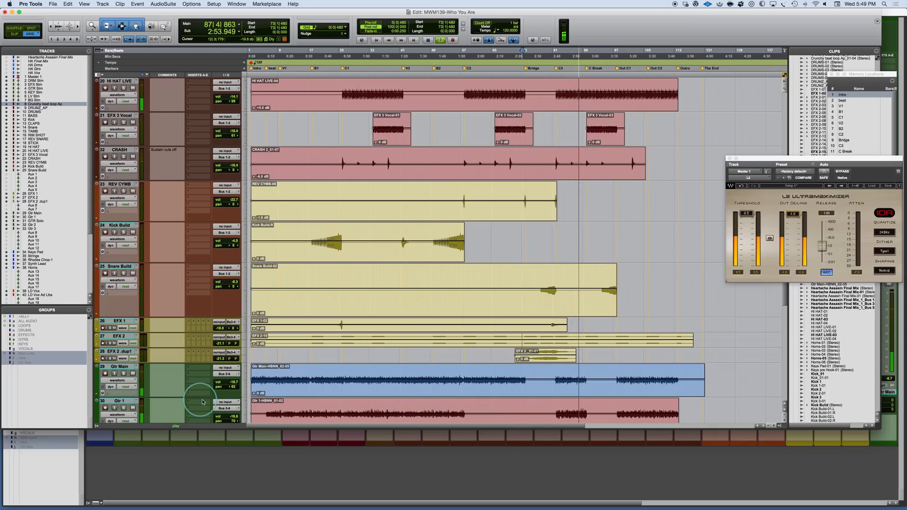
scroll(591, 325, down, 3)
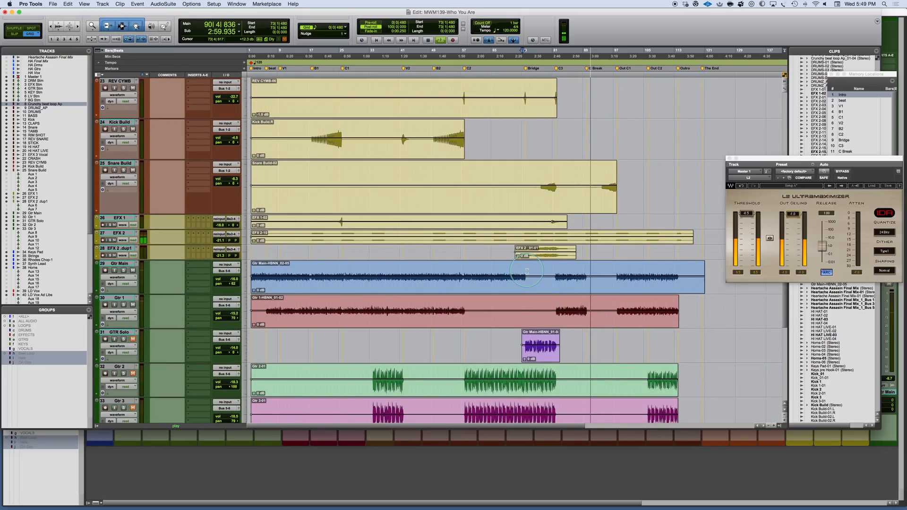
key(space)
key(space)
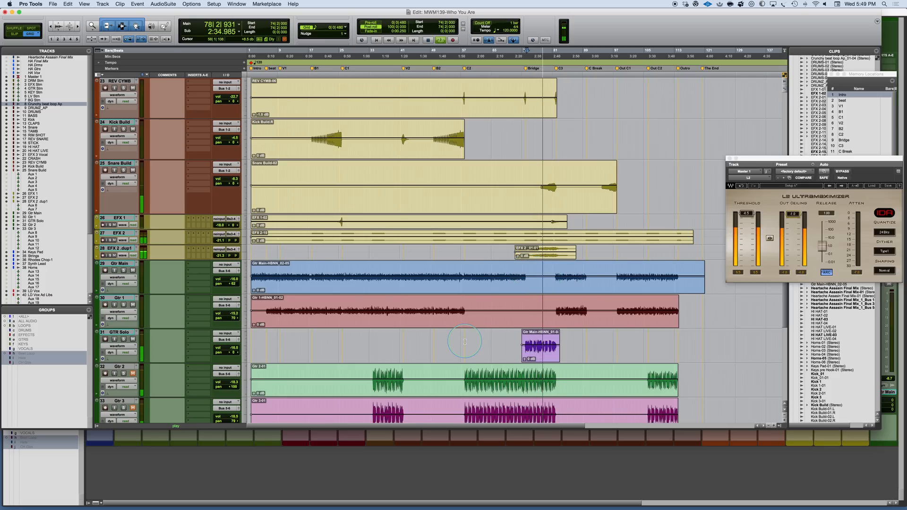
- Play from bar 58 to bring in and lower the Gtr 2 and Gtr 3 tracks, with Gtr 3 at -20.1 dB
scroll(465, 339, down, 5)
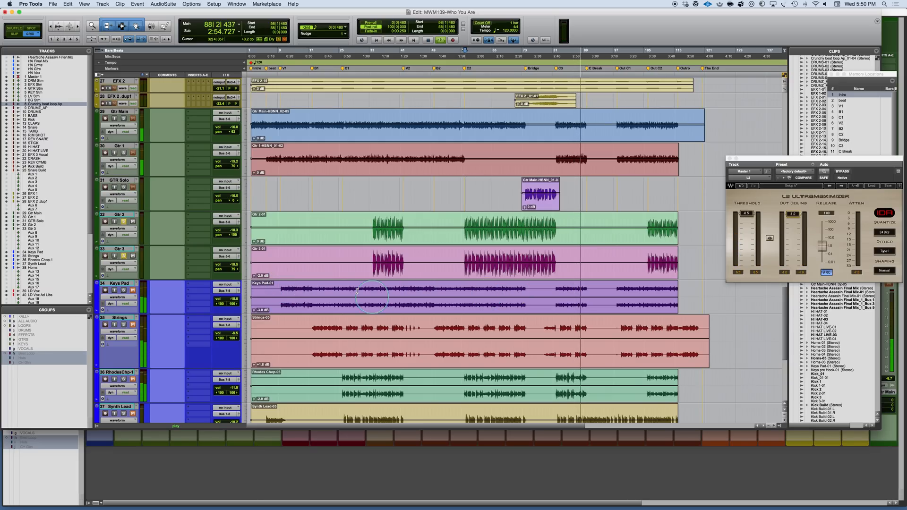
key(space)
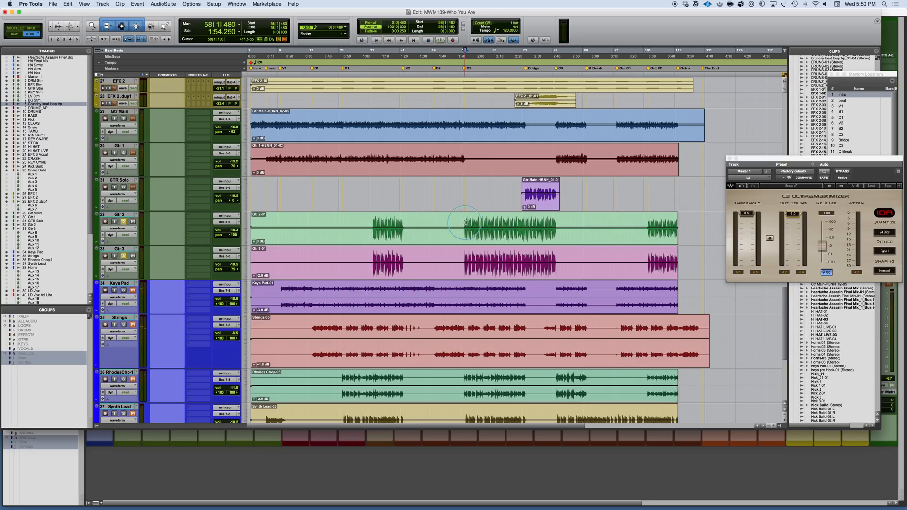
key(space)
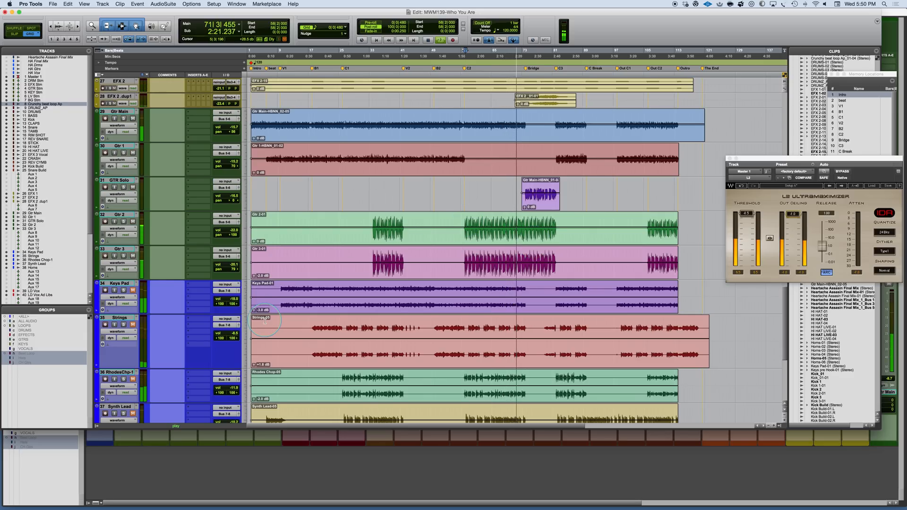
- Bring in Keys Pad, Strings and Rhodes Chop-1 while playing from bar 58, with Keys Pad at -15.8 dB and Strings at -13.5 dB
click(124, 291)
click(123, 291)
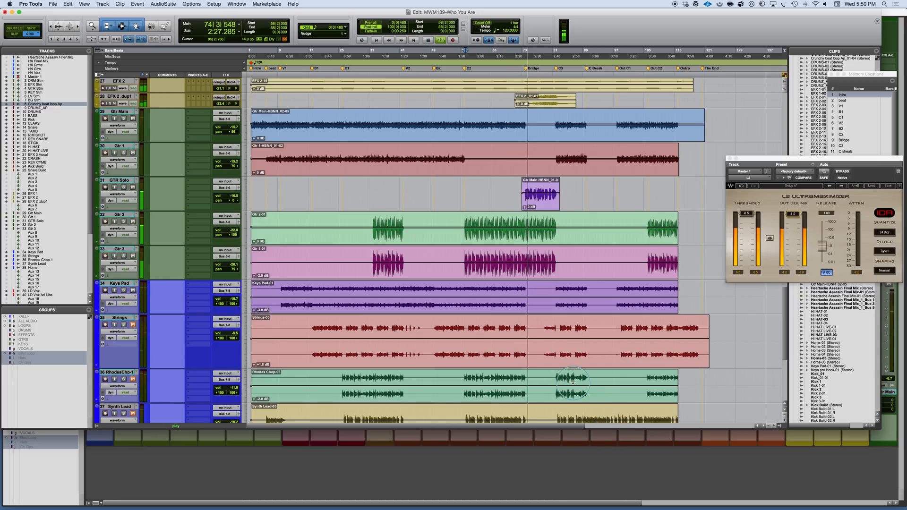
key(space)
key(space)
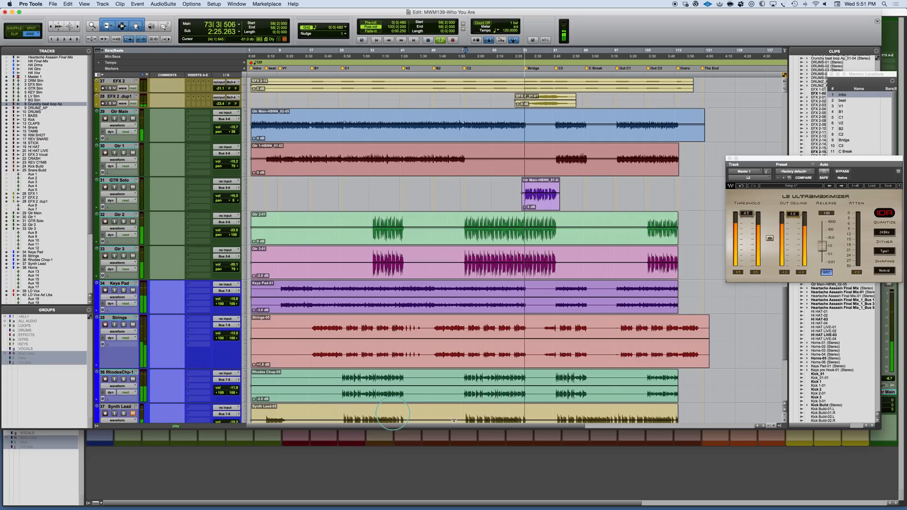
- Play from bar 57 to bring in Synth Lead at -11.4 dB panned to 36, and Horns at -10.4 dB
scroll(444, 364, down, 3)
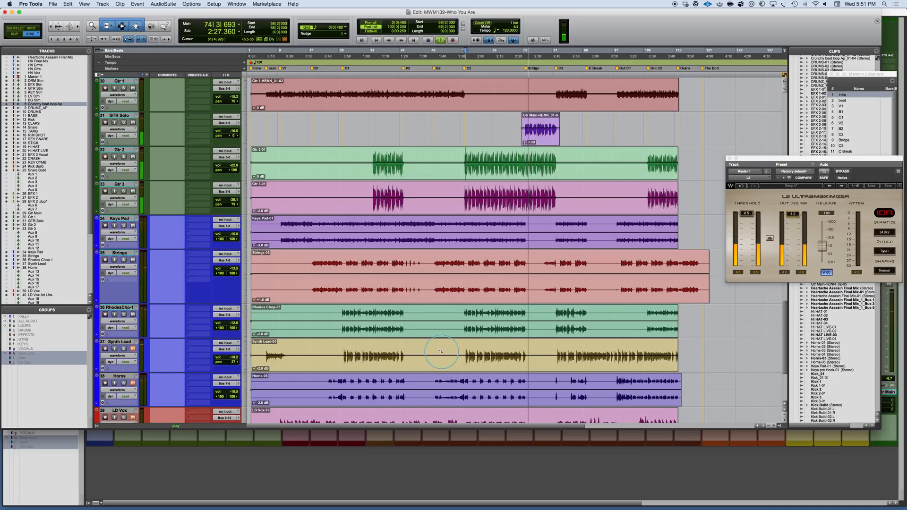
click(464, 351)
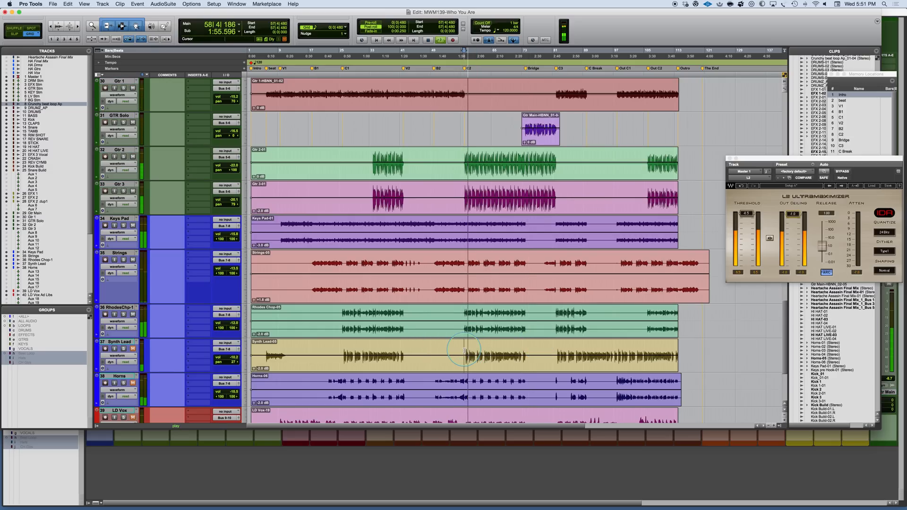
key(shift+s)
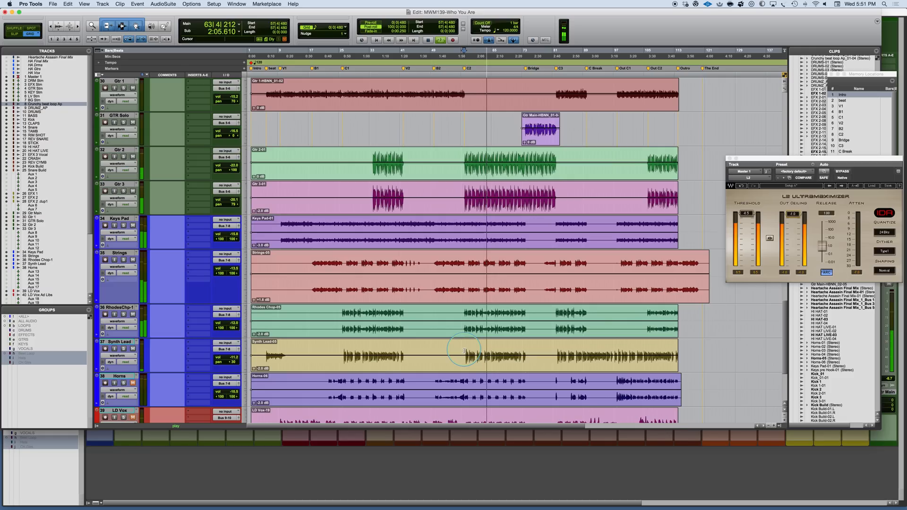
click(133, 384)
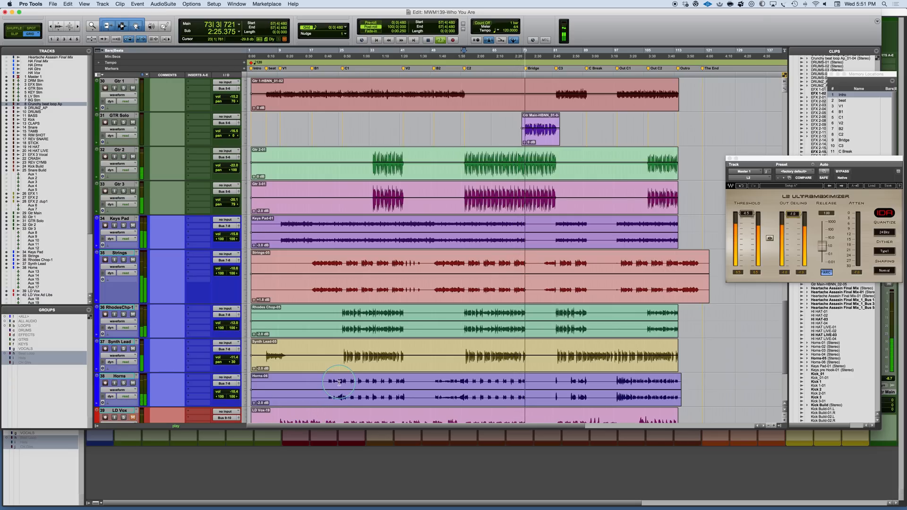
- Play from the first verse at bar 9 to bring in and level the lead vocal, ad-lib and background vocal tracks
scroll(338, 383, down, 3)
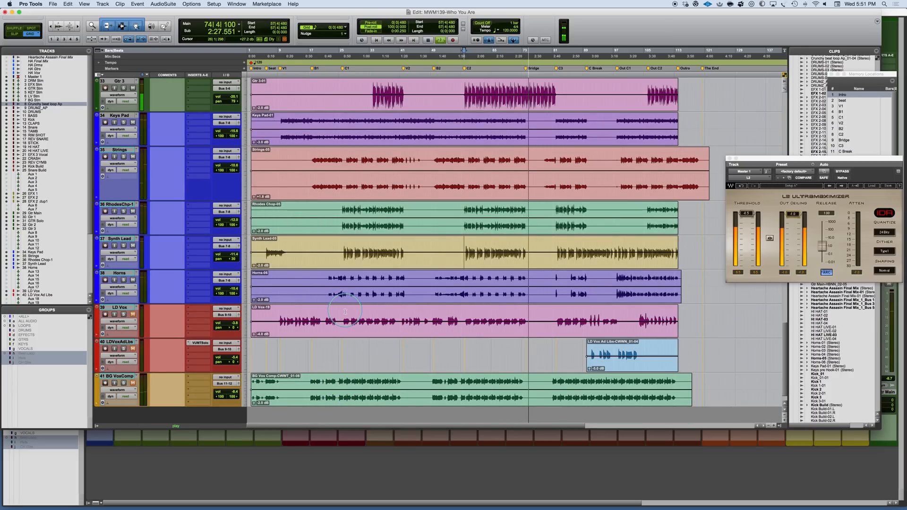
click(280, 313)
key(space)
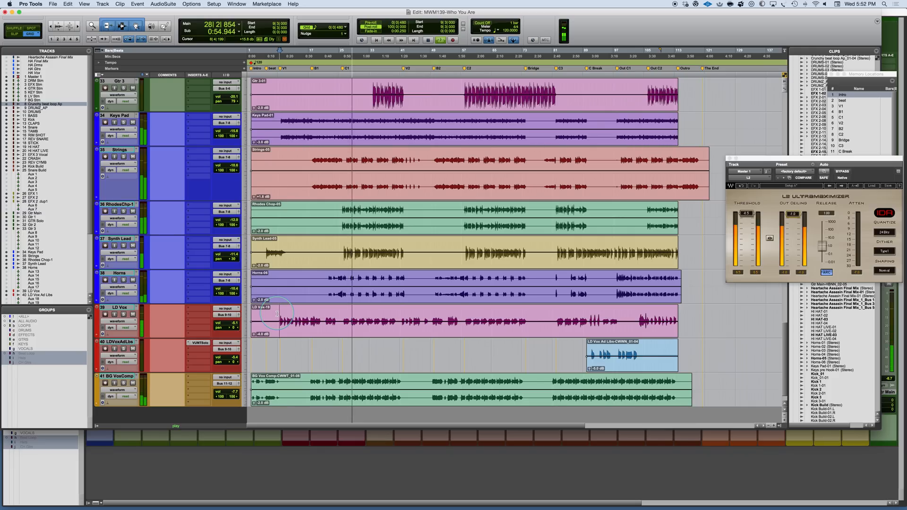
click(278, 314)
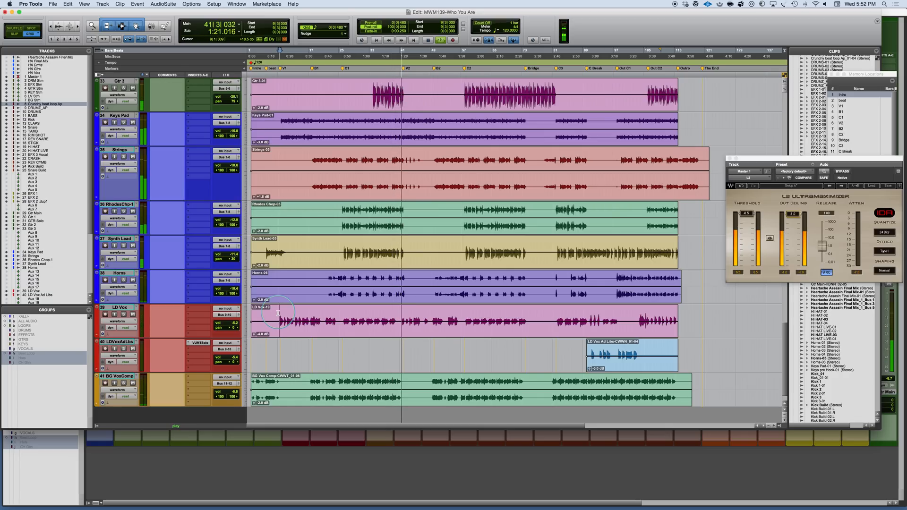
scroll(444, 326, down, 2)
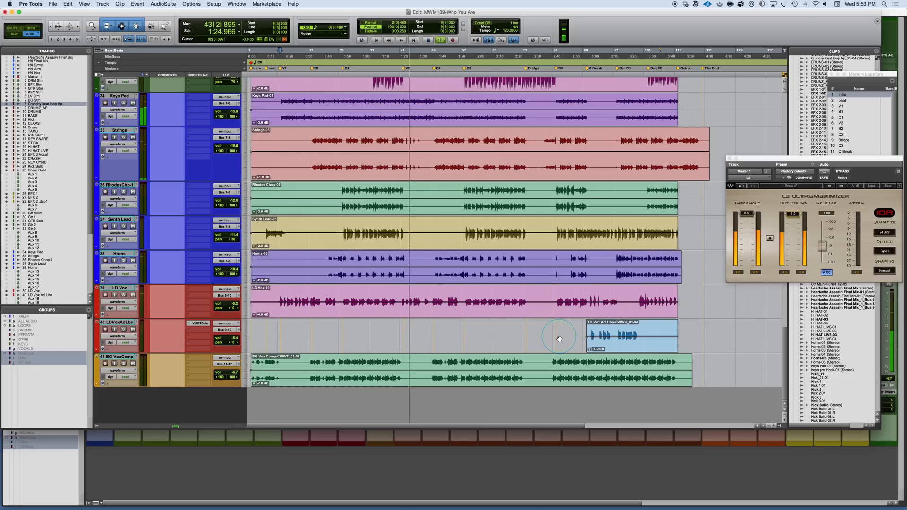
key(space)
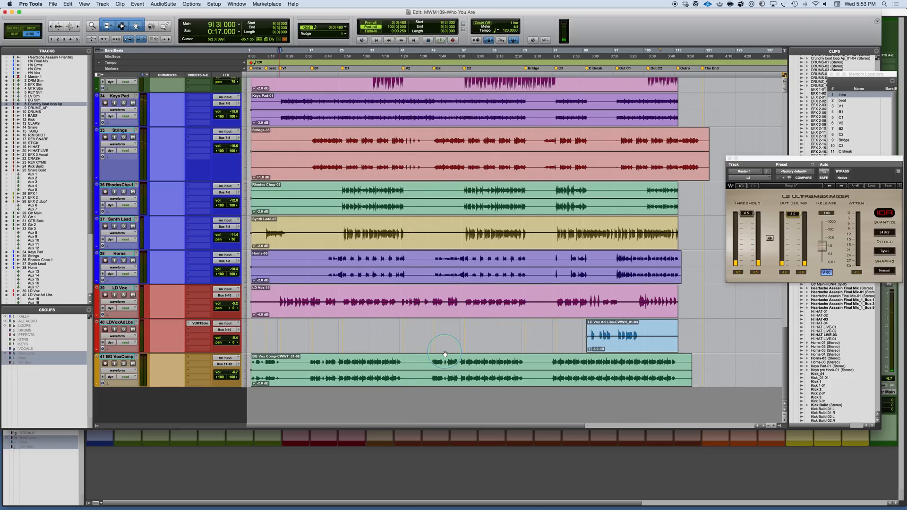
- Switch to the Mix window and select the six stem tracks from DRM Stm through BG Stm
scroll(408, 351, up, 2)
scroll(408, 351, up, 20)
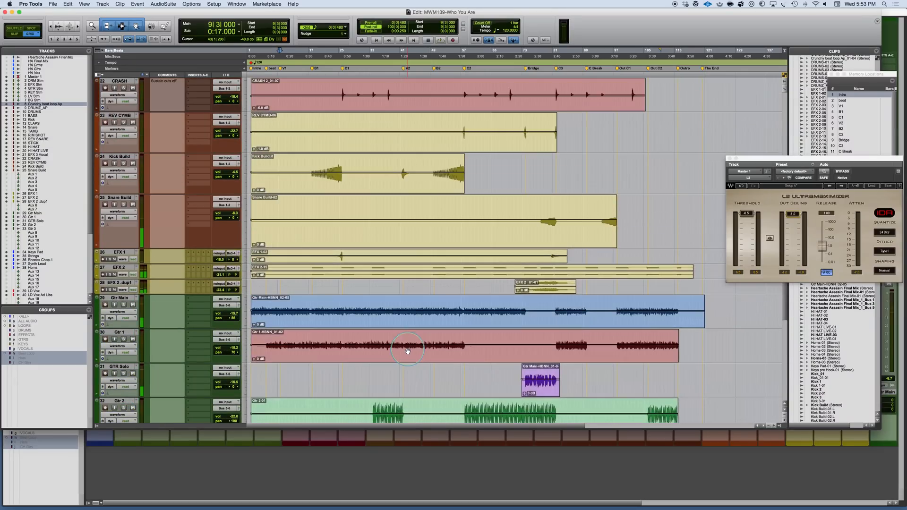
scroll(407, 352, up, 5)
scroll(408, 351, down, 3)
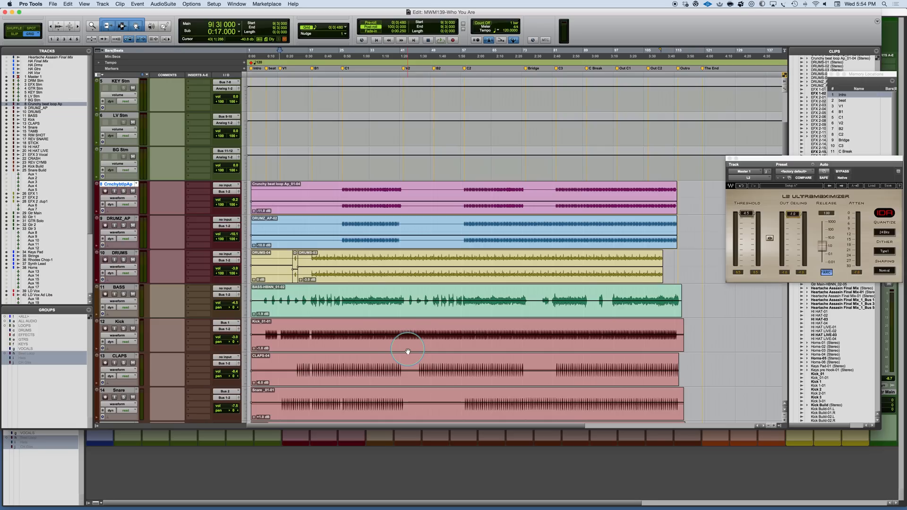
key(super+equal)
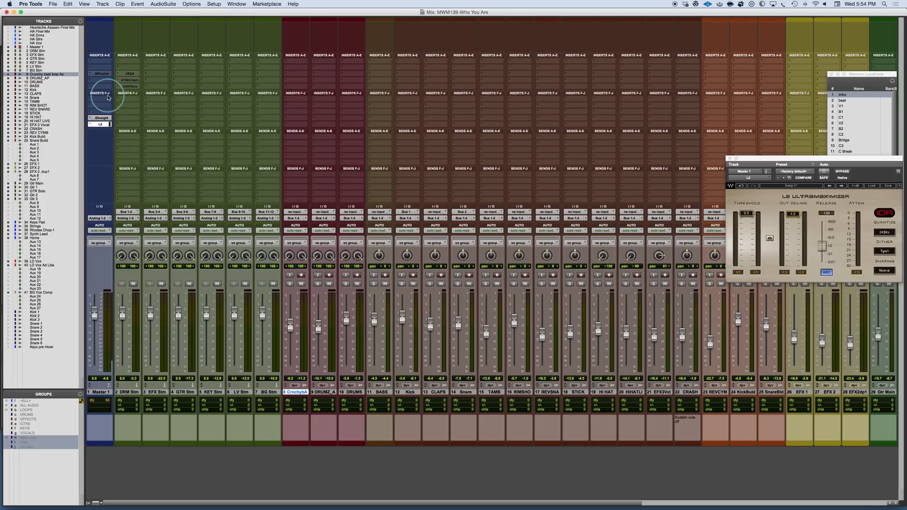
click(128, 392)
shift+click(266, 392)
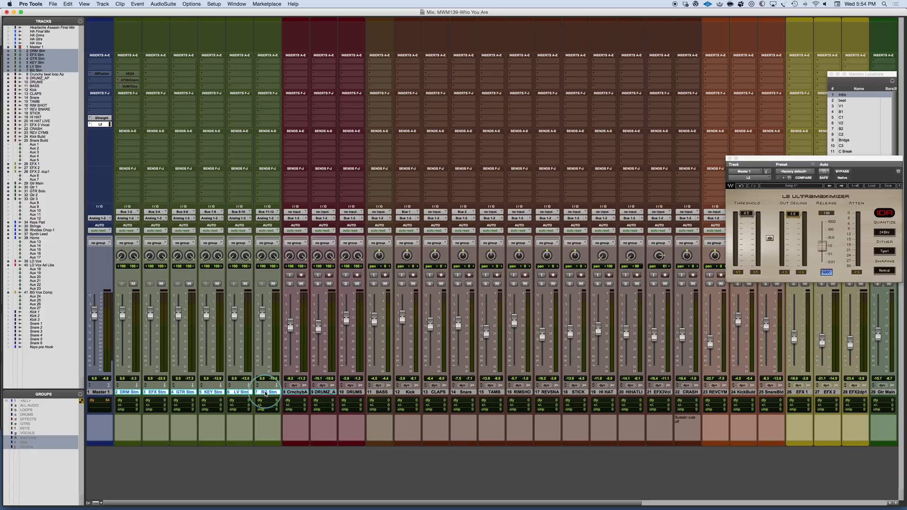
- Insert the stereo Scheps 73 EQ in the first insert slot of all selected stem tracks
click(118, 61)
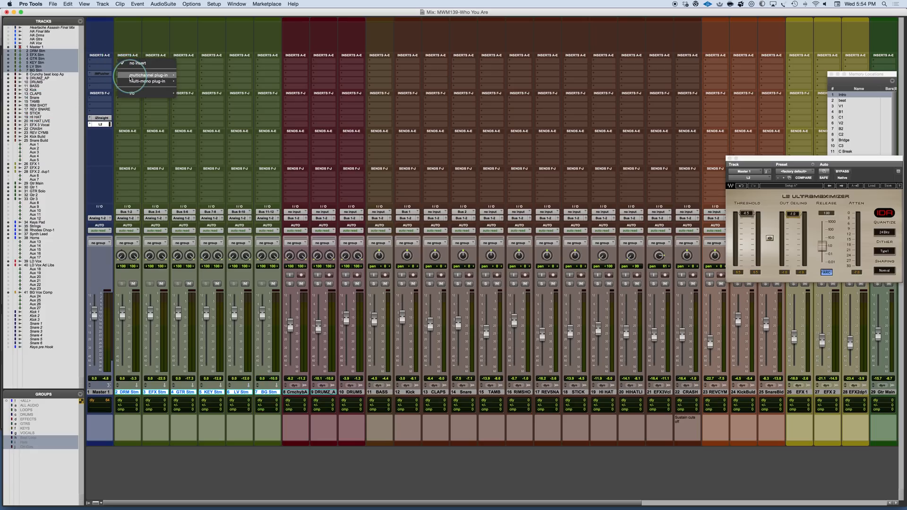
mouse_move(135, 78)
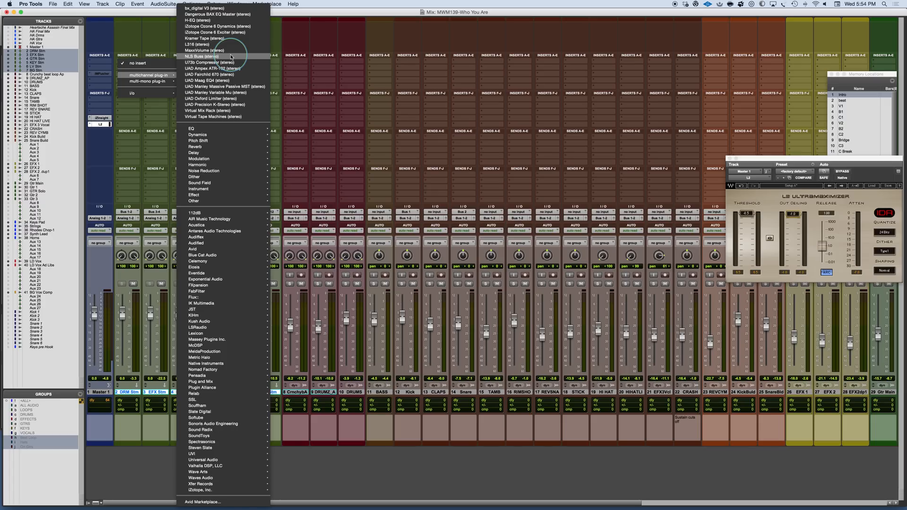
mouse_move(237, 129)
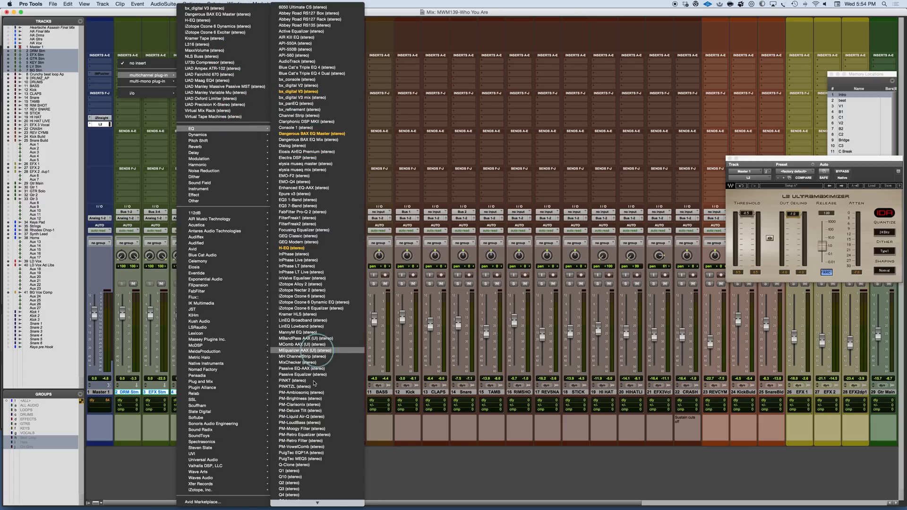
mouse_move(326, 504)
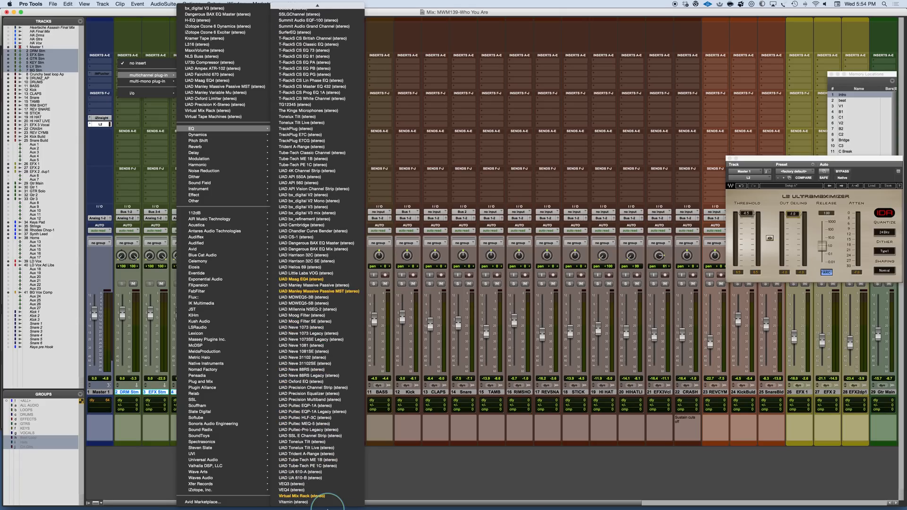
mouse_move(307, 4)
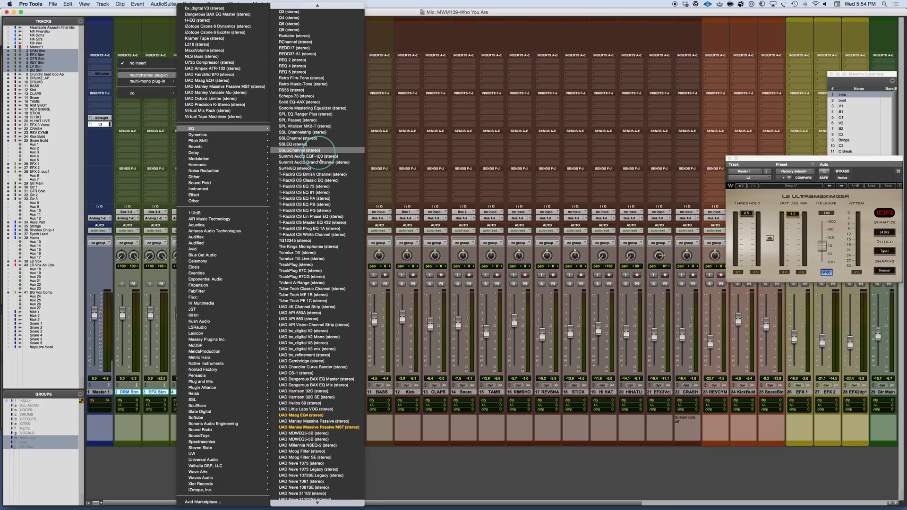
click(310, 97)
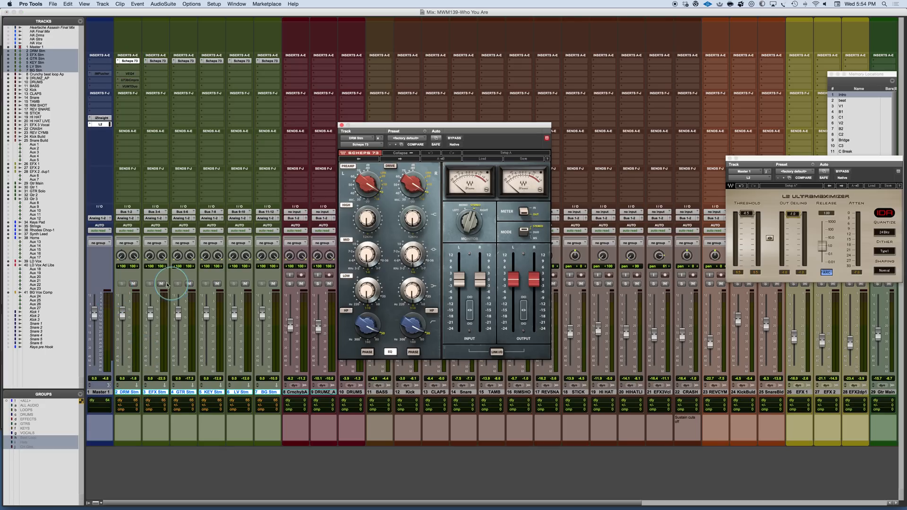
- Mute the LV Stm, BG Stm, KEY Stm and GTR Stm tracks
click(247, 285)
click(245, 284)
click(274, 283)
click(217, 283)
click(189, 284)
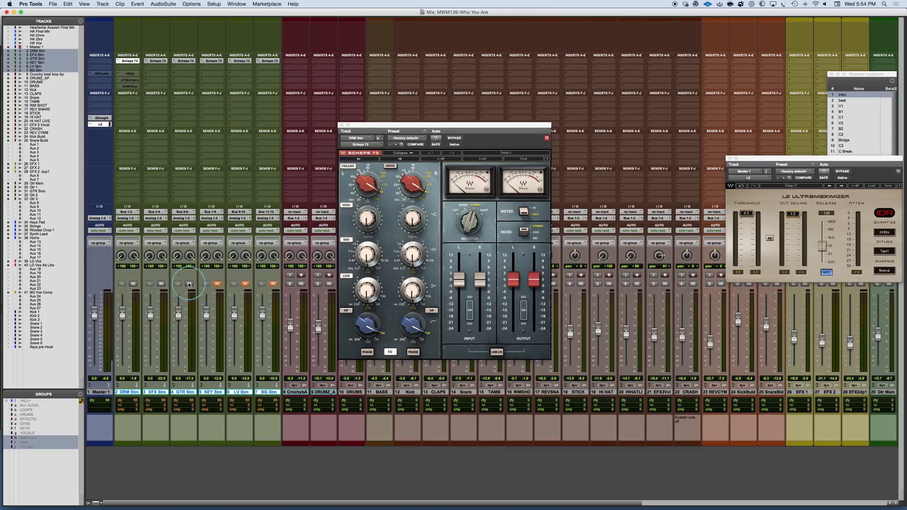
- Play the song with GTR Stm and KEY Stm unmuted and slightly boost the high and low bands on DRM Stm's Scheps 73
click(189, 284)
key(space)
click(219, 285)
drag(365, 221, 364, 218)
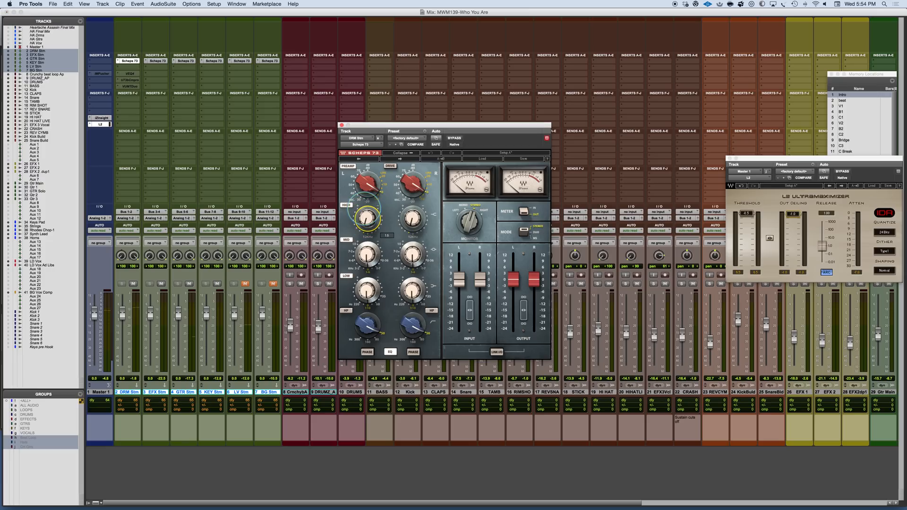
click(378, 306)
drag(363, 294, 363, 284)
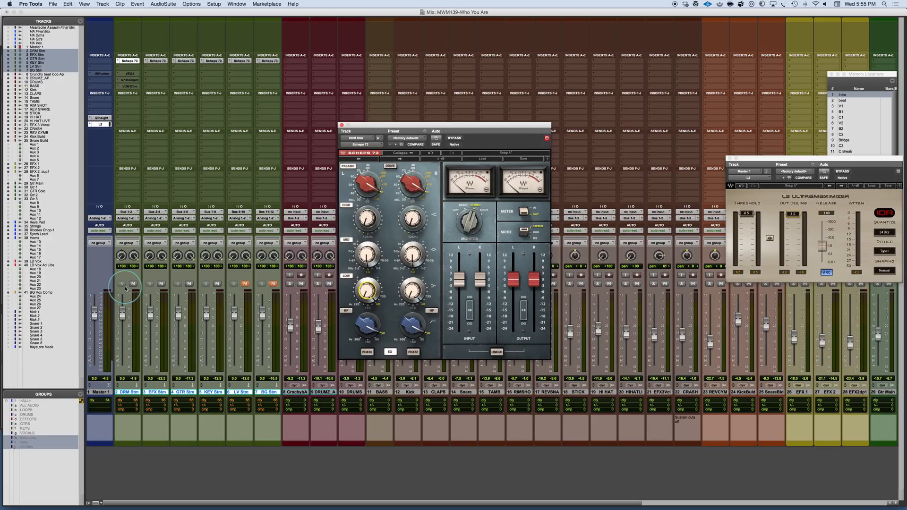
- Mute EFX Stm, KEY Stm and GTR Stm to isolate the drums and compare DRM Stm's Scheps 73 bypassed and active
click(161, 283)
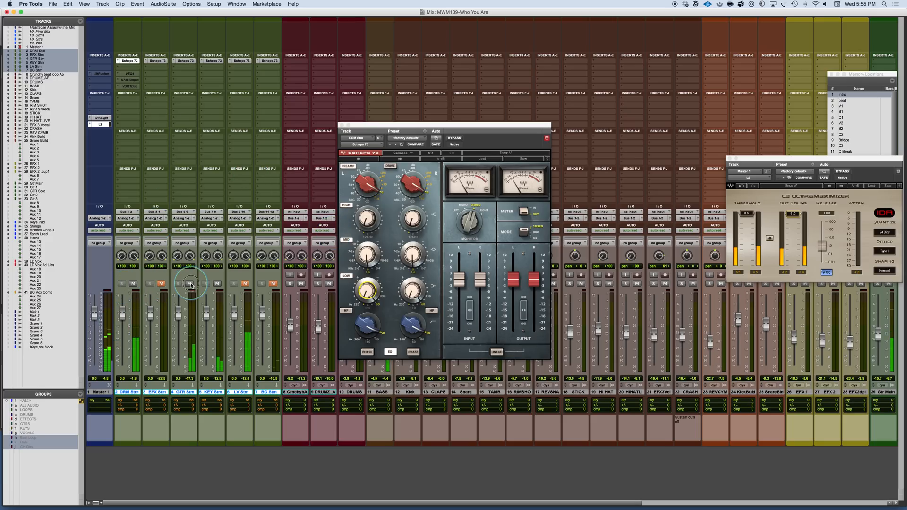
click(218, 284)
click(189, 284)
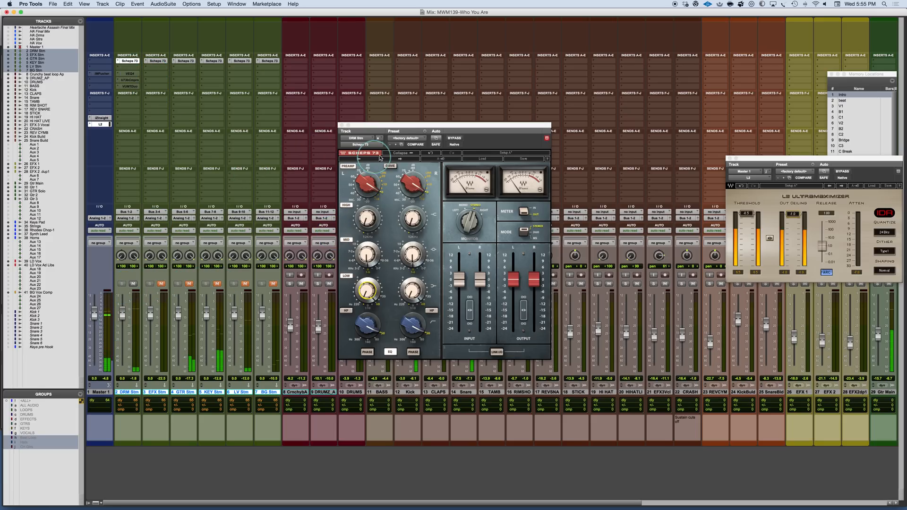
click(455, 142)
click(454, 140)
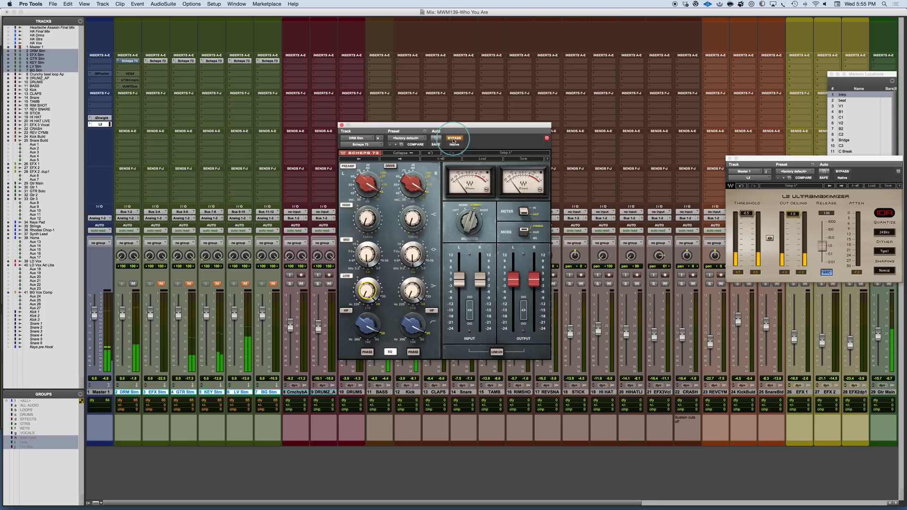
click(453, 140)
- Unmute EFX Stm and GTR Stm and strongly boost the mid band on GTR Stm's Scheps 73
click(161, 284)
click(189, 284)
click(161, 284)
click(185, 61)
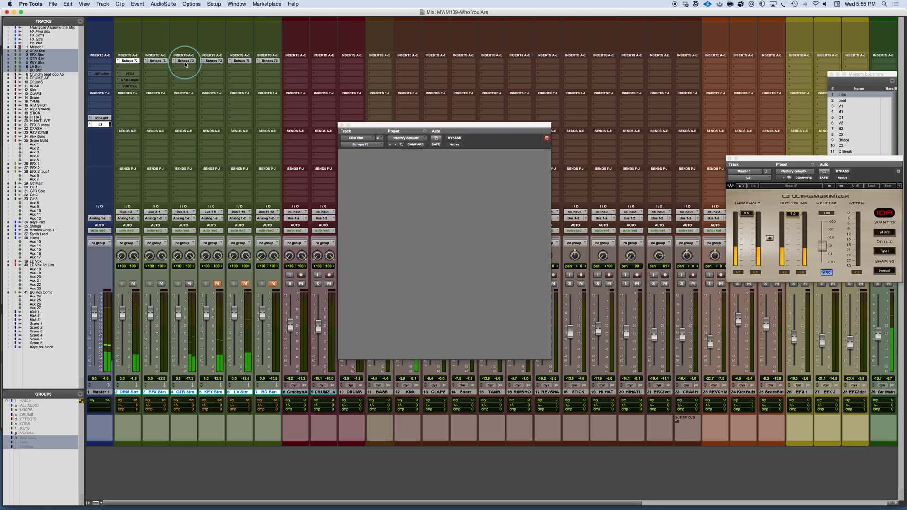
mouse_move(409, 258)
mouse_down()
mouse_move(409, 217)
mouse_move(407, 257)
mouse_up()
click(397, 260)
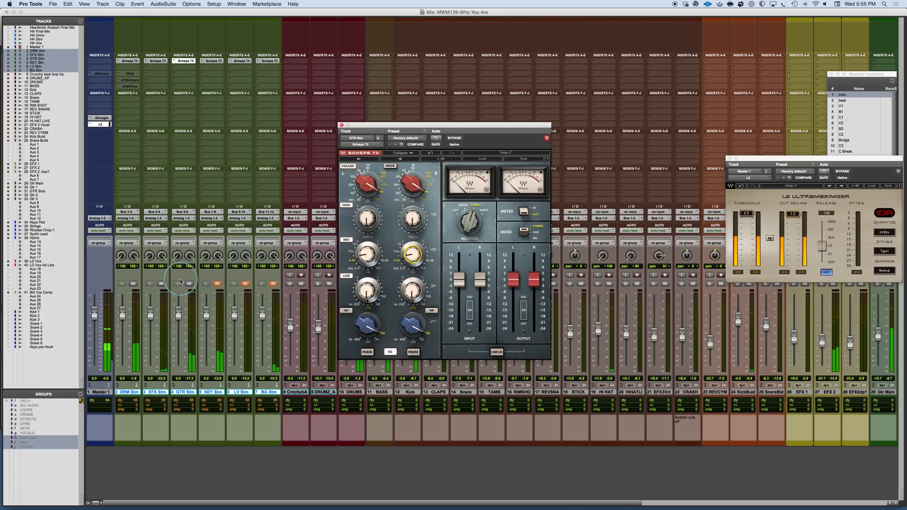
- Isolate GTR Stm by muting the DRM Stm and EFX Stm tracks and settle its mid band on a moderate boost
click(162, 284)
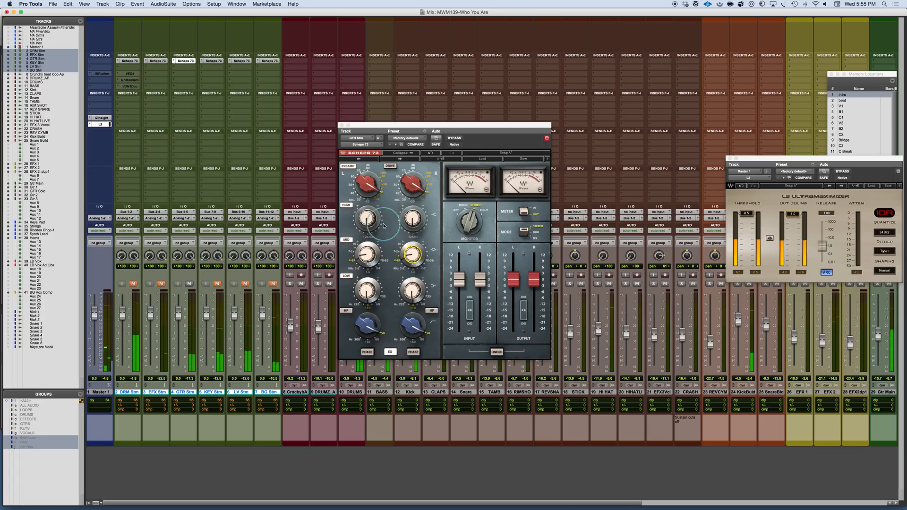
click(394, 352)
drag(412, 258, 410, 235)
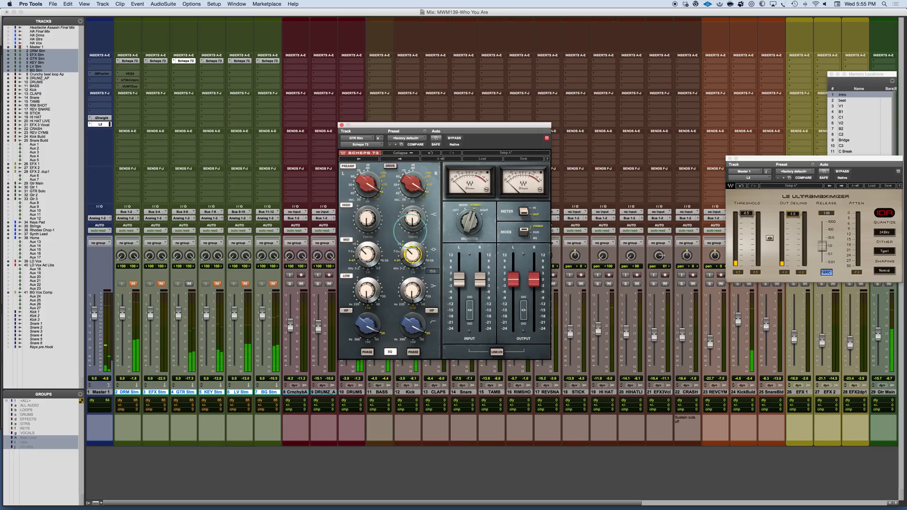
click(415, 274)
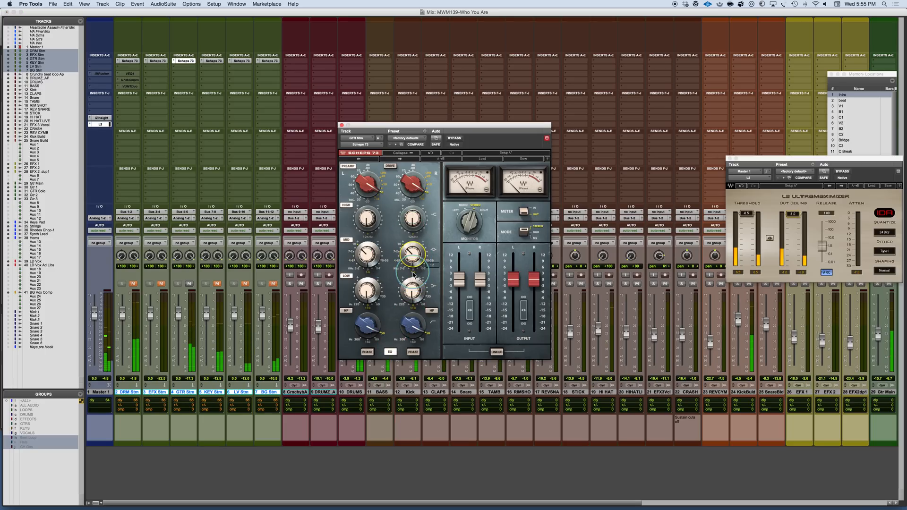
drag(406, 253, 405, 268)
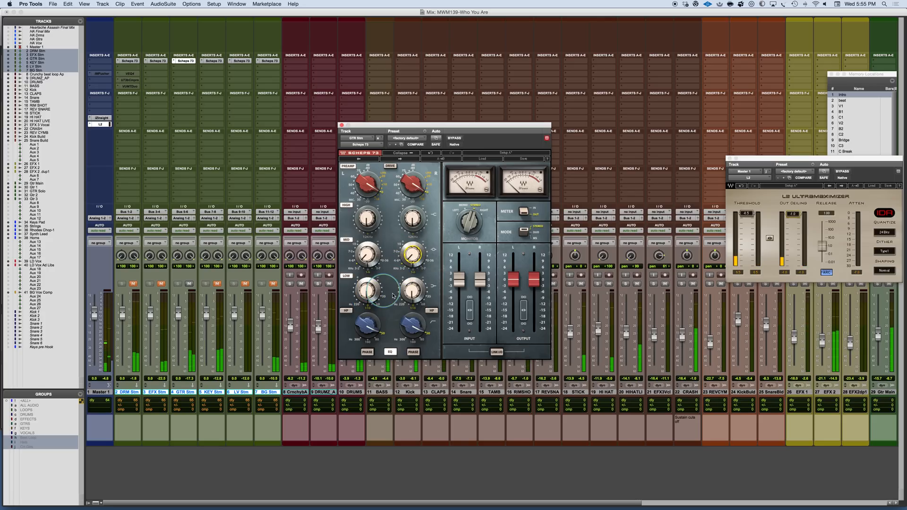
- Boost the low and high bands on GTR Stm's Scheps 73 and engage its high-pass filter
drag(405, 302, 407, 285)
click(370, 343)
click(377, 340)
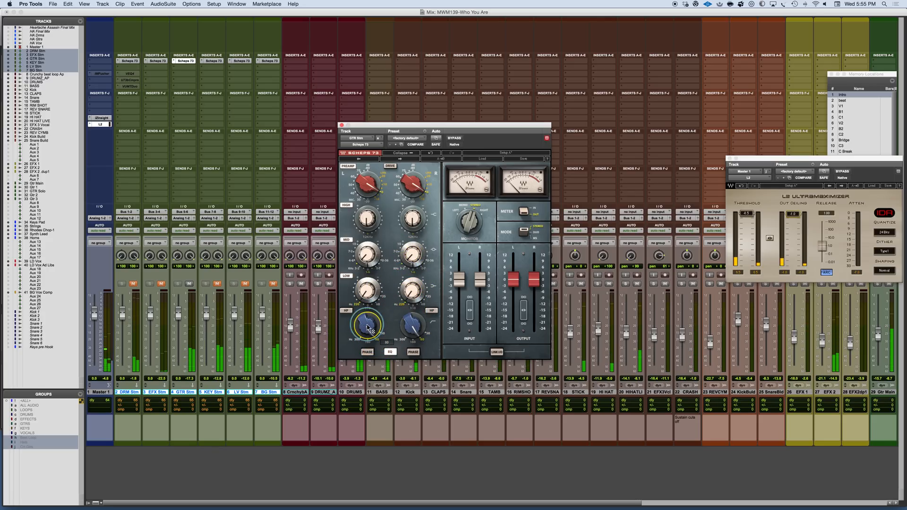
drag(363, 294, 364, 300)
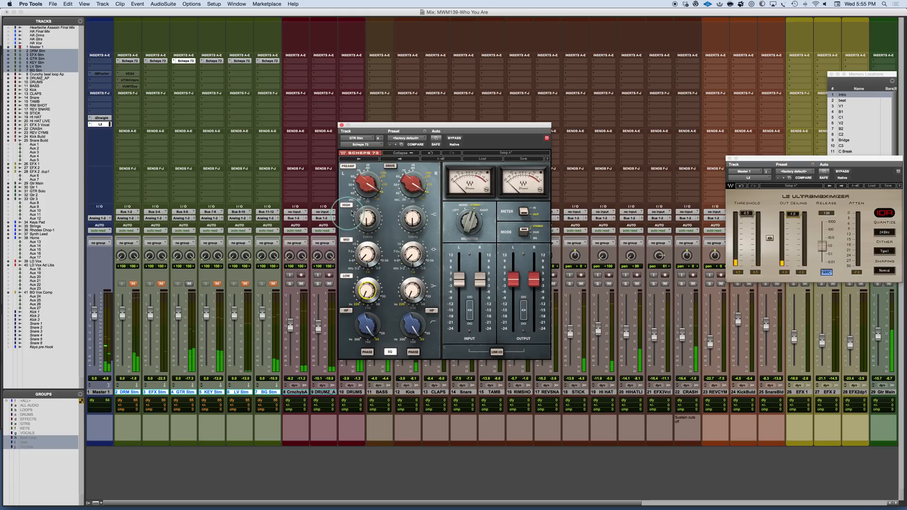
click(363, 221)
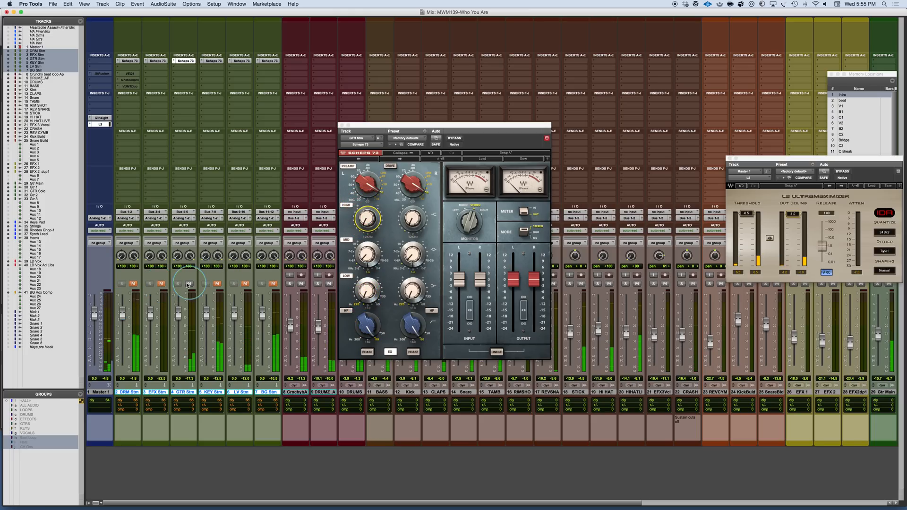
- Unmute DRM Stm, EFX Stm and KEY Stm and boost the high and mid bands on EFX Stm's Scheps 73
click(134, 284)
click(157, 61)
drag(361, 220, 361, 215)
drag(352, 255, 352, 243)
click(217, 284)
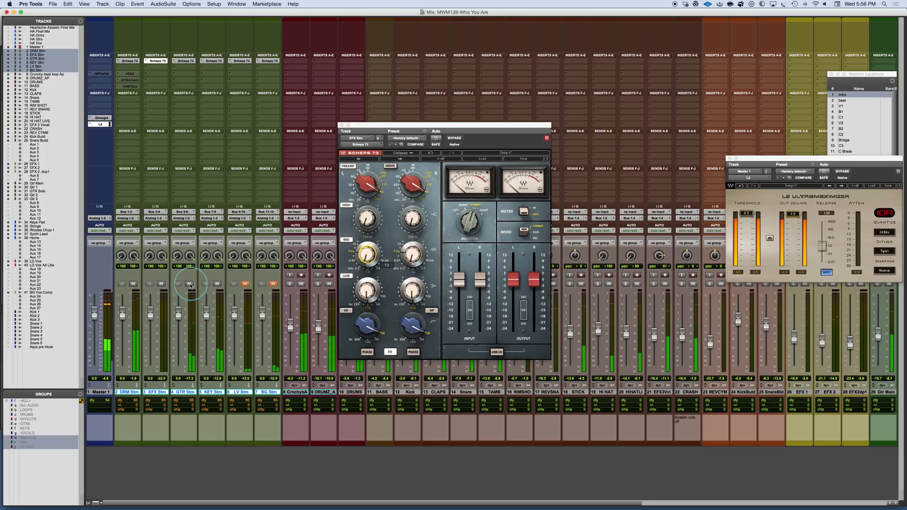
- Isolate KEY Stm by muting the GTR Stm, EFX Stm and DRM Stm tracks
click(189, 283)
click(162, 283)
click(133, 284)
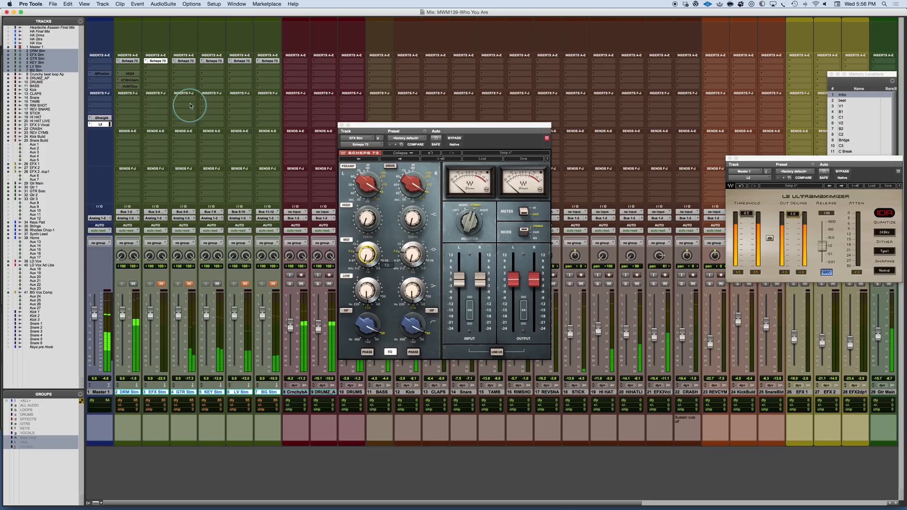
- Boost the high, low and mid bands on KEY Stm's Scheps 73 and engage its high-pass filter
click(213, 61)
drag(370, 230, 363, 232)
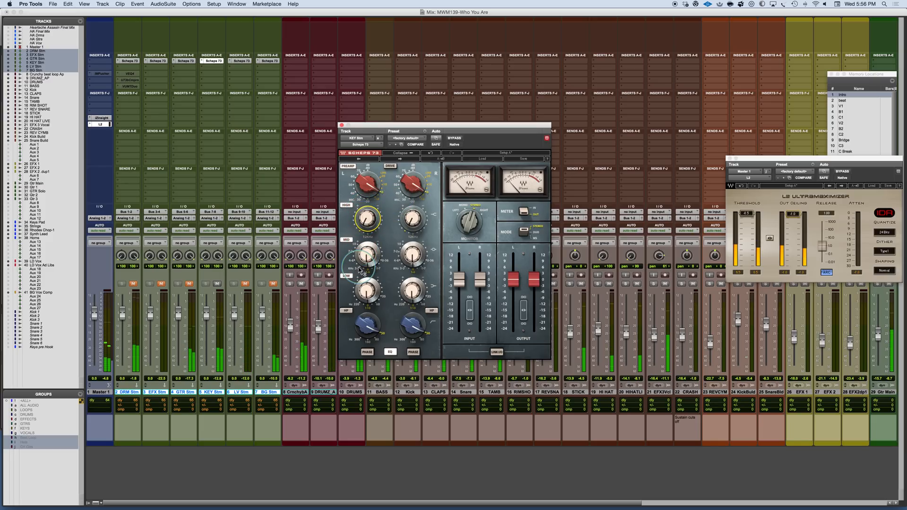
drag(361, 298, 354, 305)
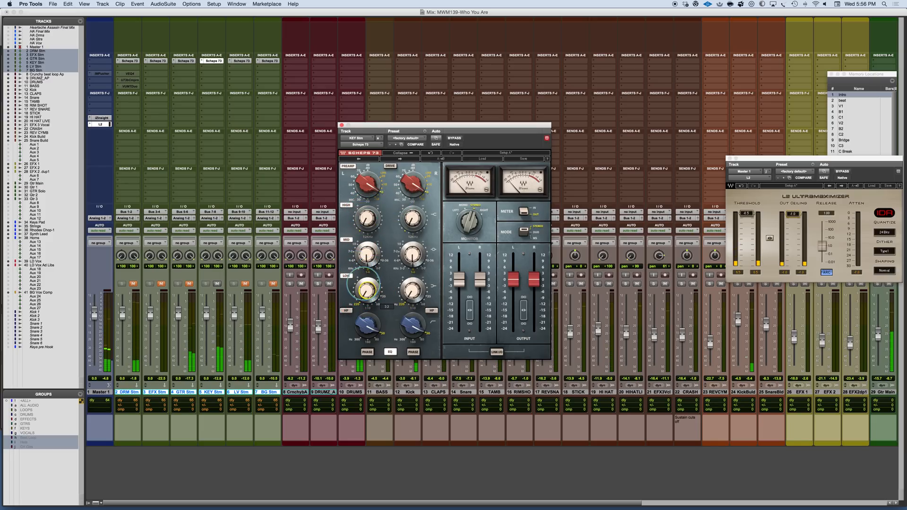
click(369, 357)
click(367, 328)
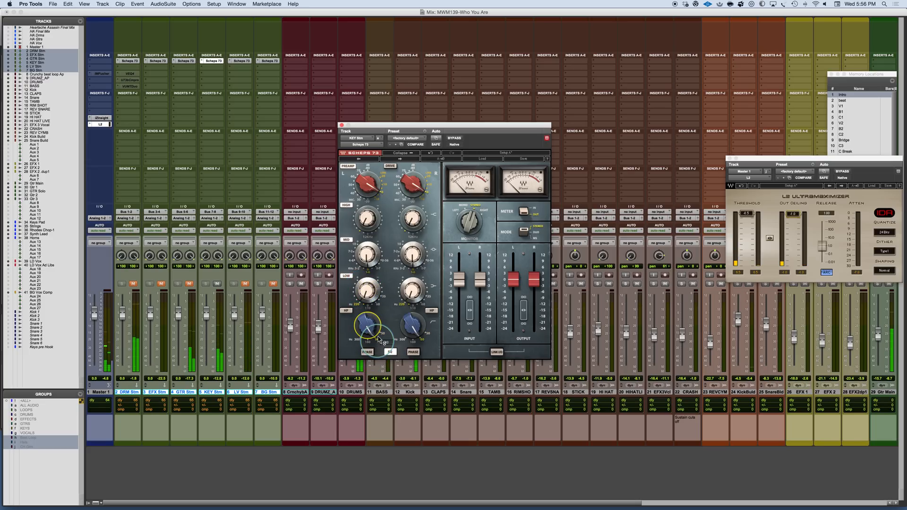
click(367, 259)
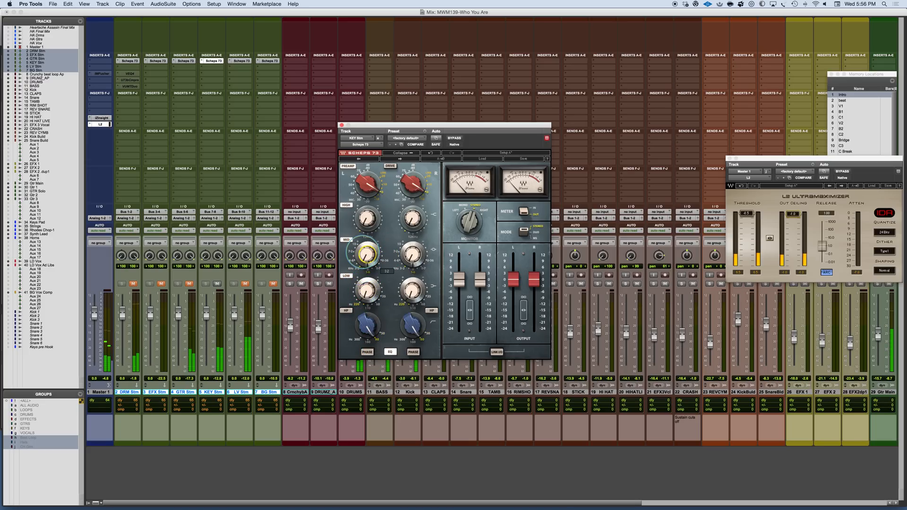
- Unmute the GTR Stm, EFX Stm and DRM Stm tracks and bring LV Stm back in
click(198, 303)
drag(189, 285, 121, 310)
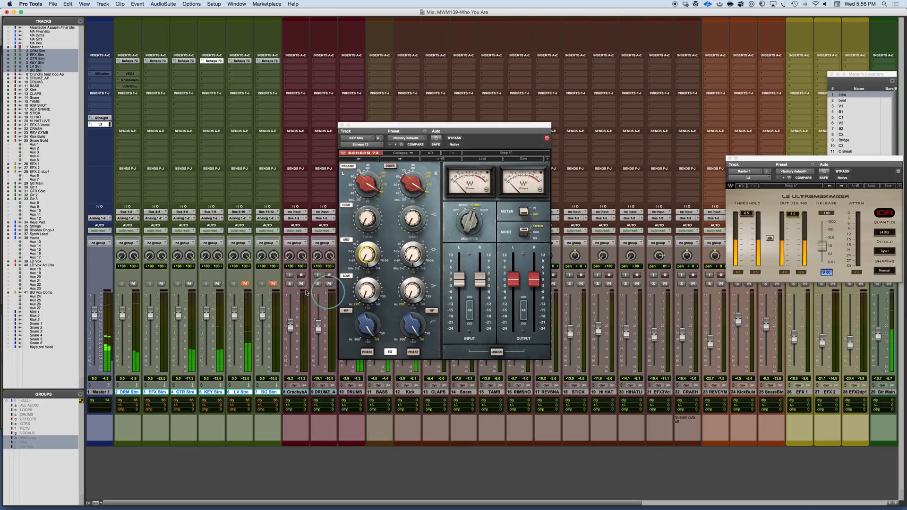
click(244, 283)
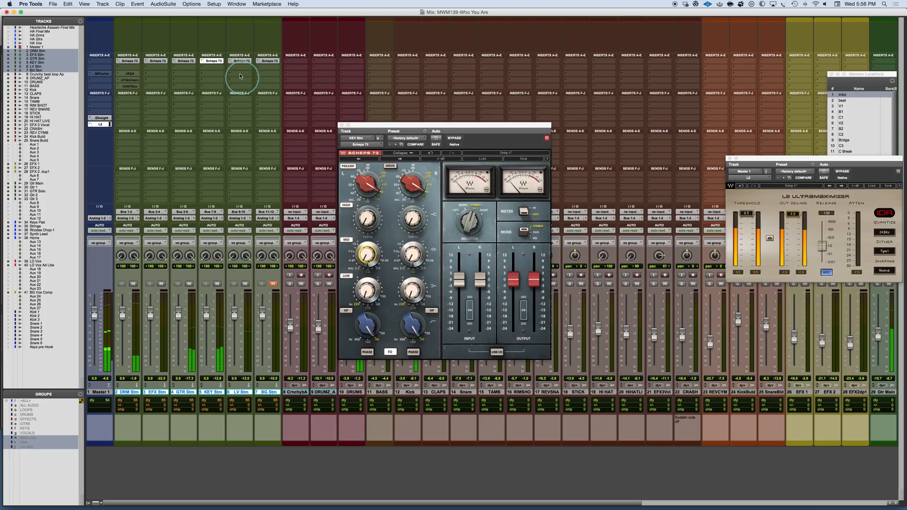
- Boost the high and mid bands on LV Stm's Scheps 73 and raise its output level slightly
click(240, 61)
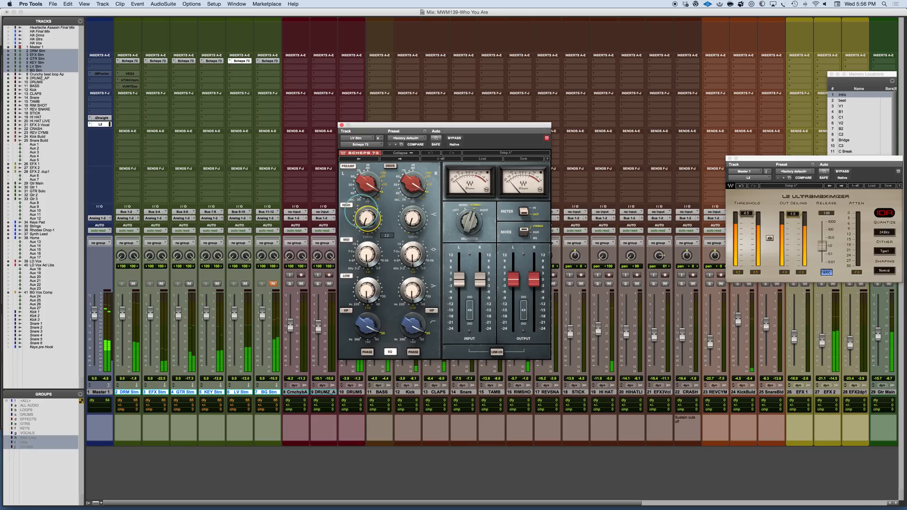
drag(366, 219, 366, 210)
drag(364, 256, 364, 232)
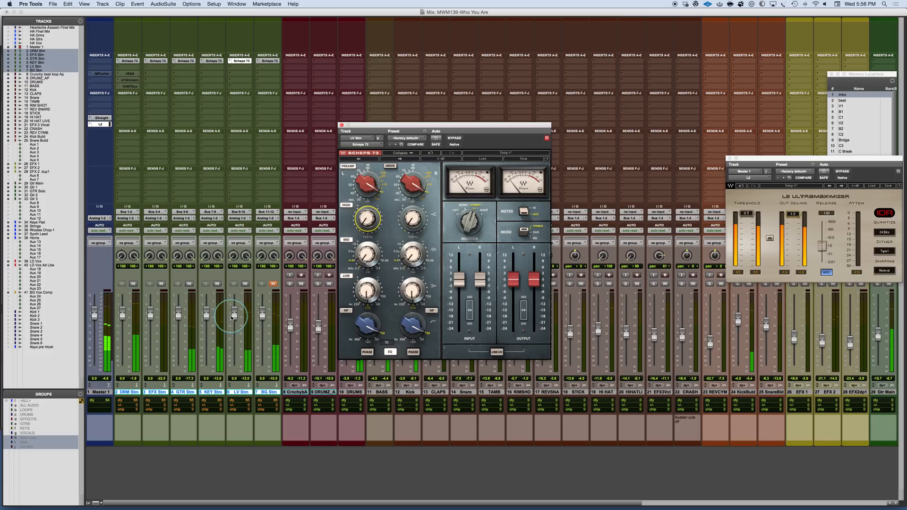
drag(513, 287, 513, 282)
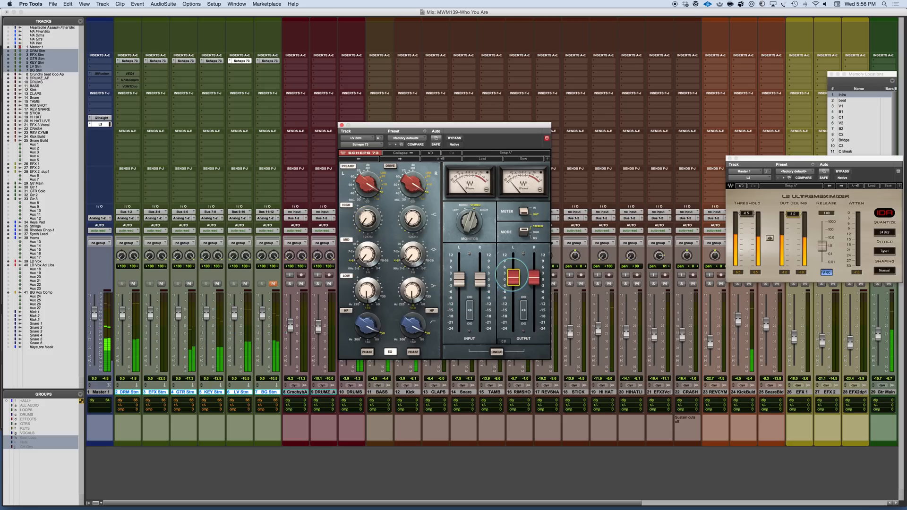
- Unmute BG Stm and adjust the high, mid and low bands and the high-pass filter on its Scheps 73
click(274, 283)
click(275, 284)
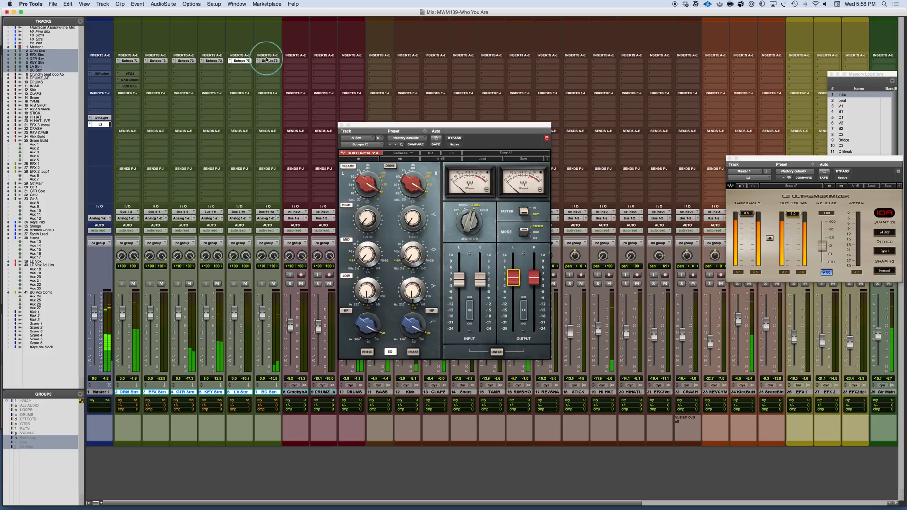
click(267, 61)
click(363, 215)
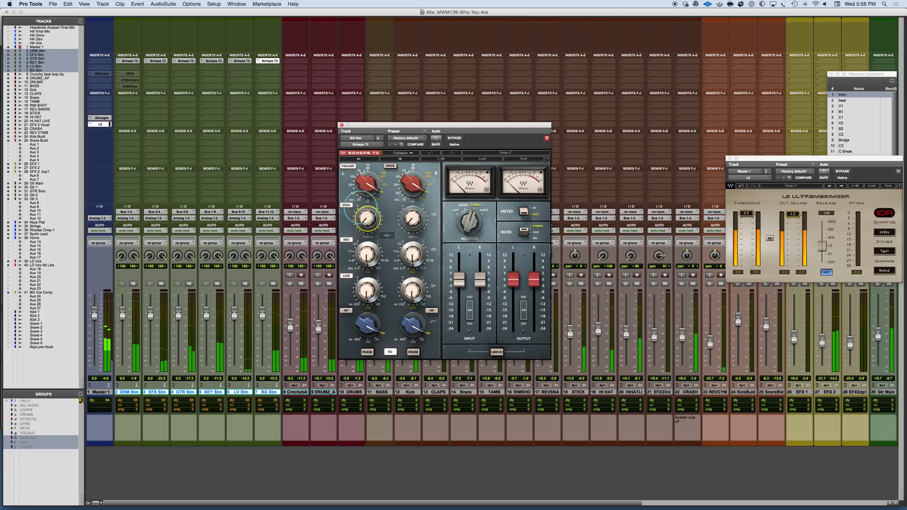
click(366, 257)
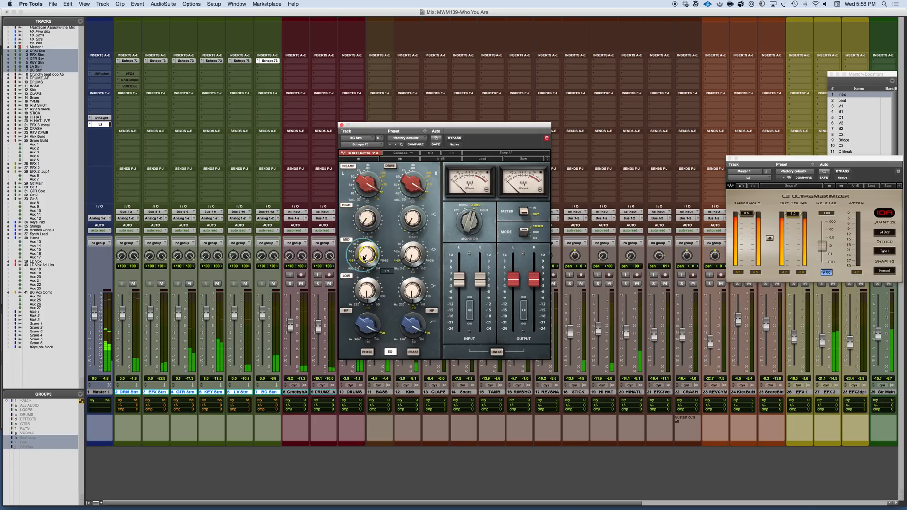
click(367, 290)
click(378, 339)
drag(362, 296, 362, 292)
- Fine-tune the mid band on LV Stm's Scheps 73, and compare the mix with all stem EQs bypassed and active
click(242, 61)
click(346, 235)
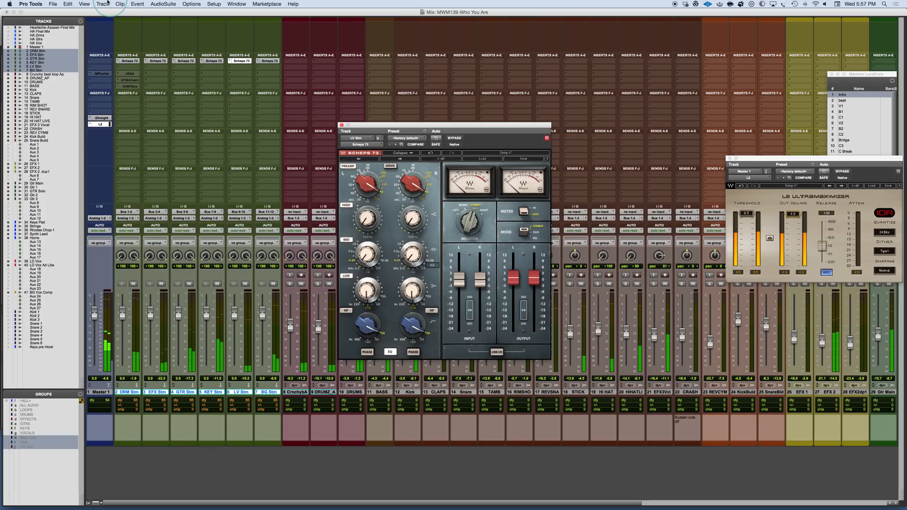
click(130, 62)
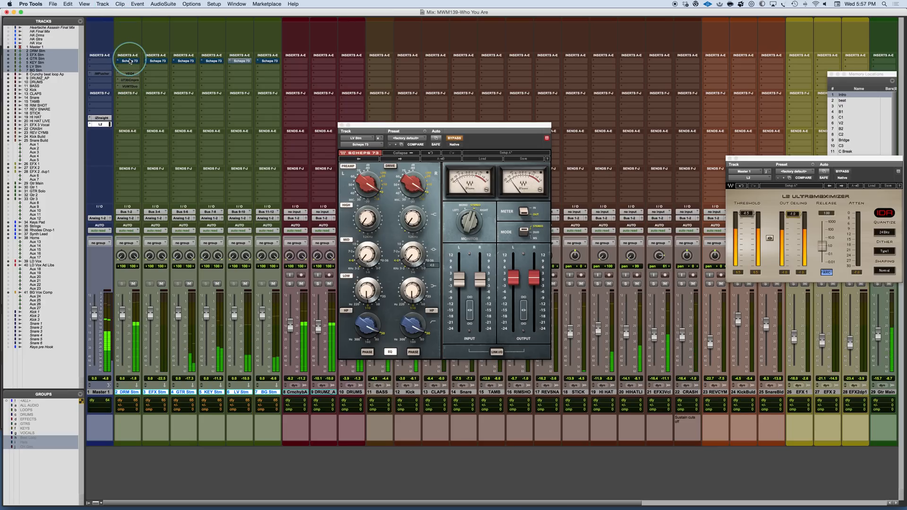
alt+shift+super+click(130, 61)
- Reactivate the stem EQs and fine-tune the Scheps 73 output levels across the stem tracks from DRM Stm to BG Stm
click(130, 62)
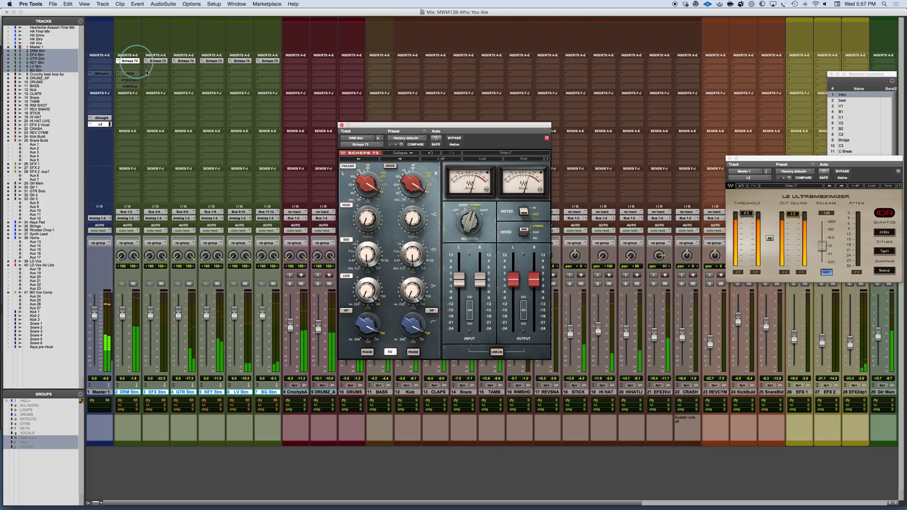
drag(514, 281, 514, 283)
click(158, 61)
drag(513, 280, 513, 283)
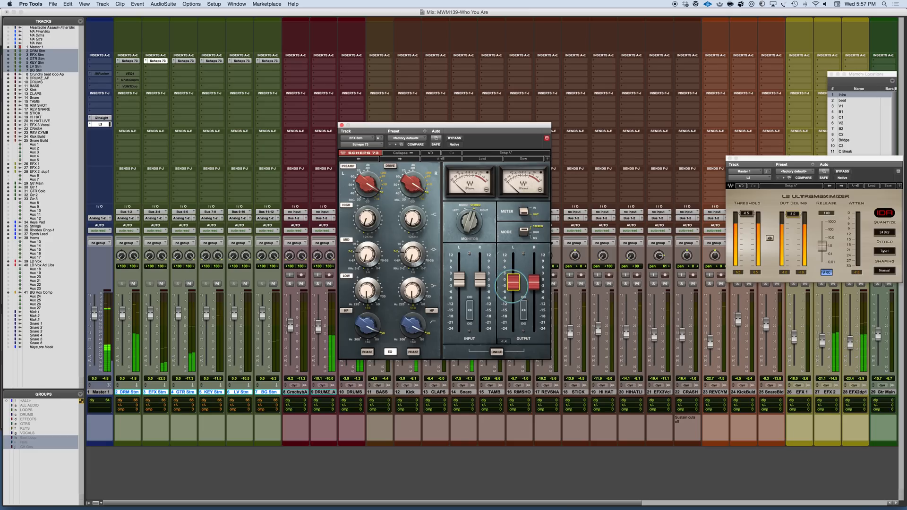
click(186, 61)
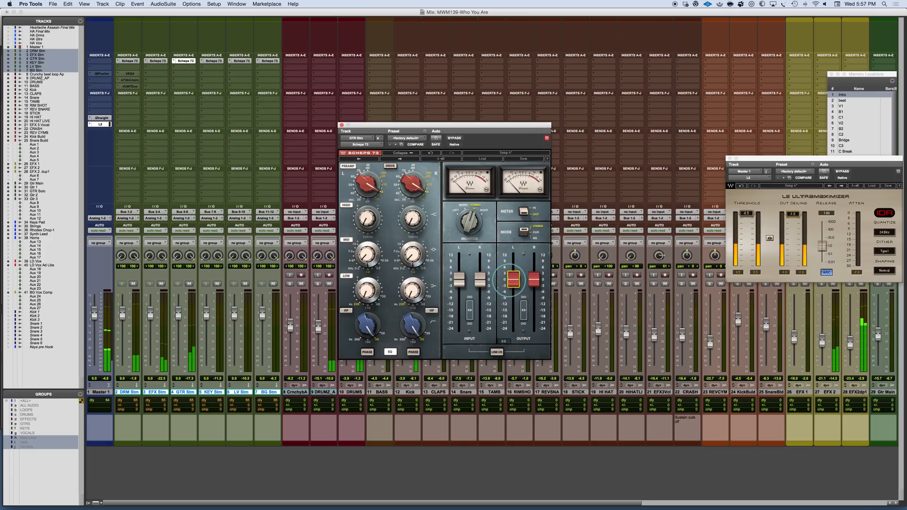
click(213, 60)
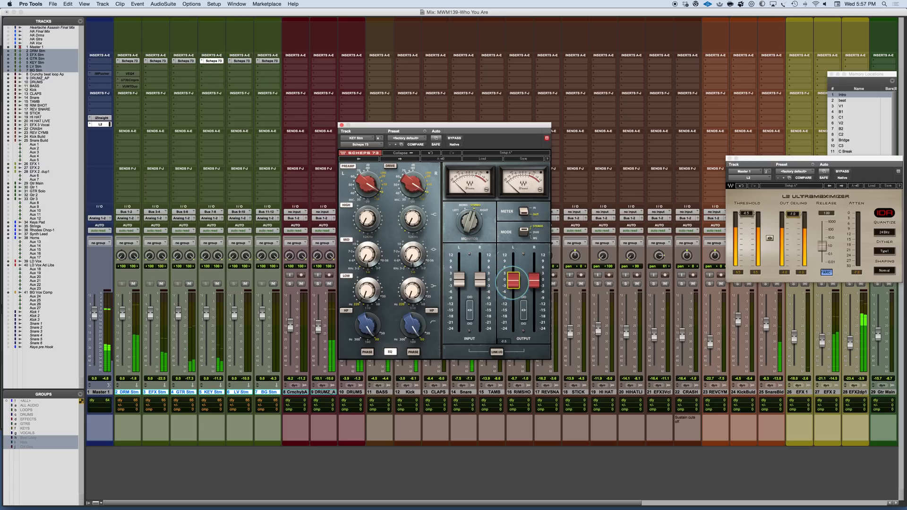
click(239, 61)
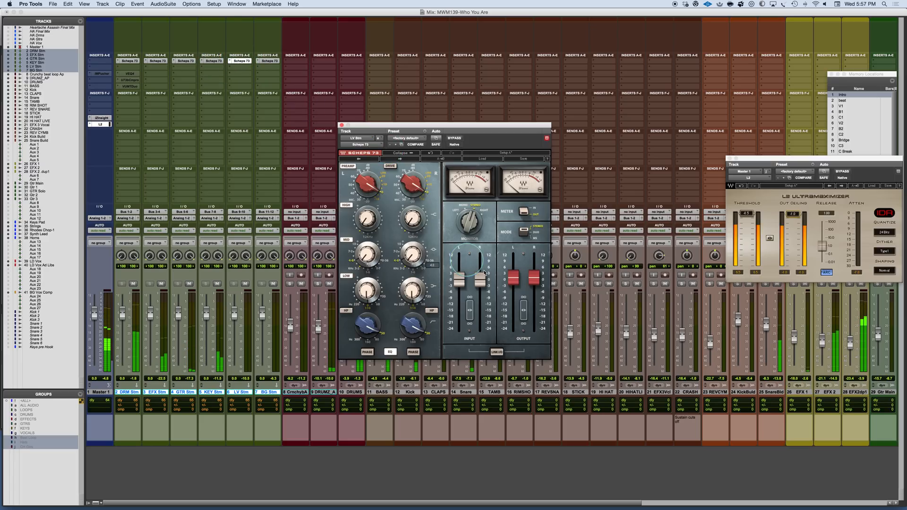
drag(511, 282, 511, 284)
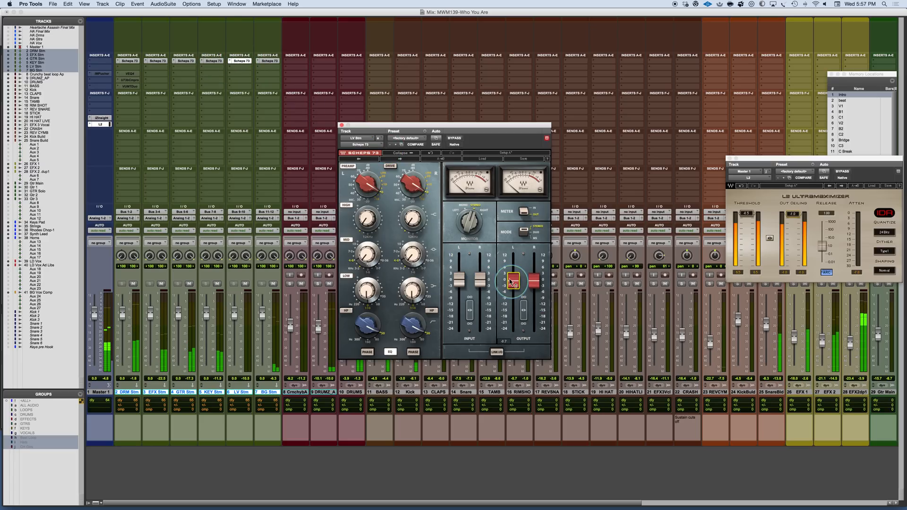
click(269, 61)
drag(514, 284, 513, 285)
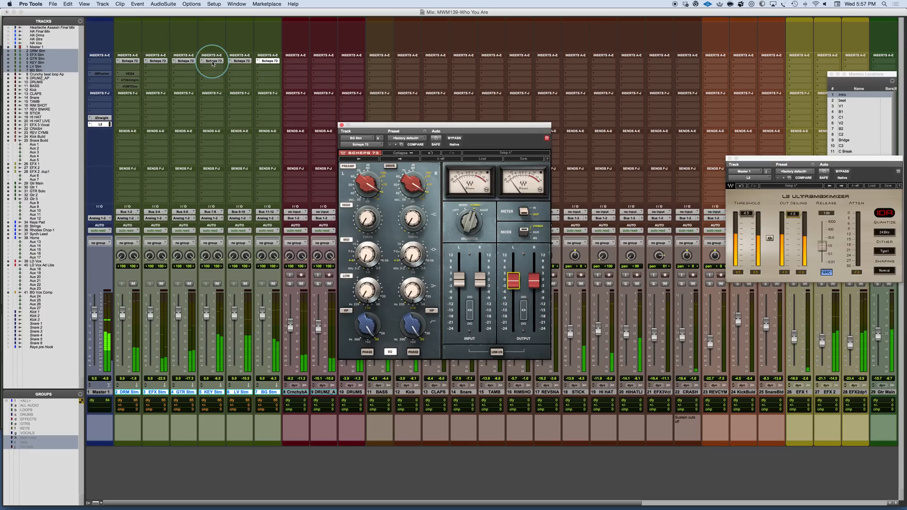
- Compare the level-matched mix with the Scheps 73 on all stem tracks bypassed and active
click(160, 62)
alt+shift+super+click(161, 62)
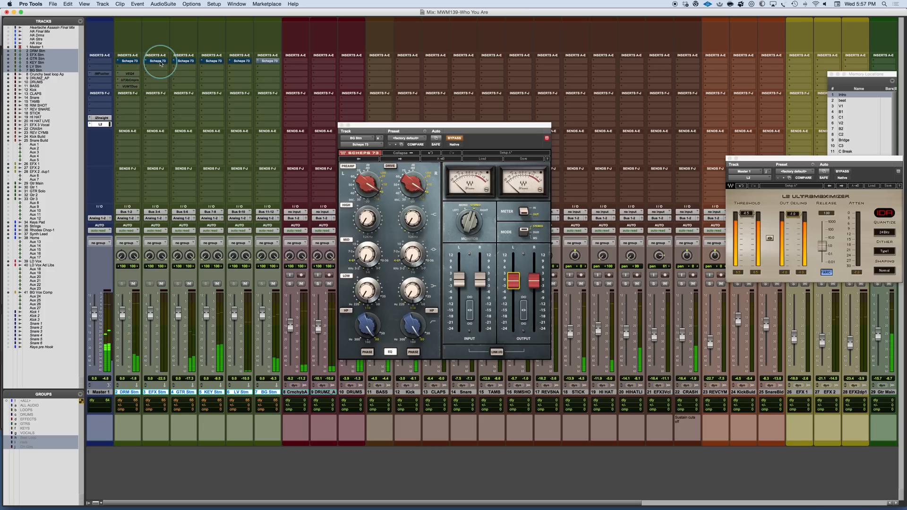
alt+shift+super+click(161, 61)
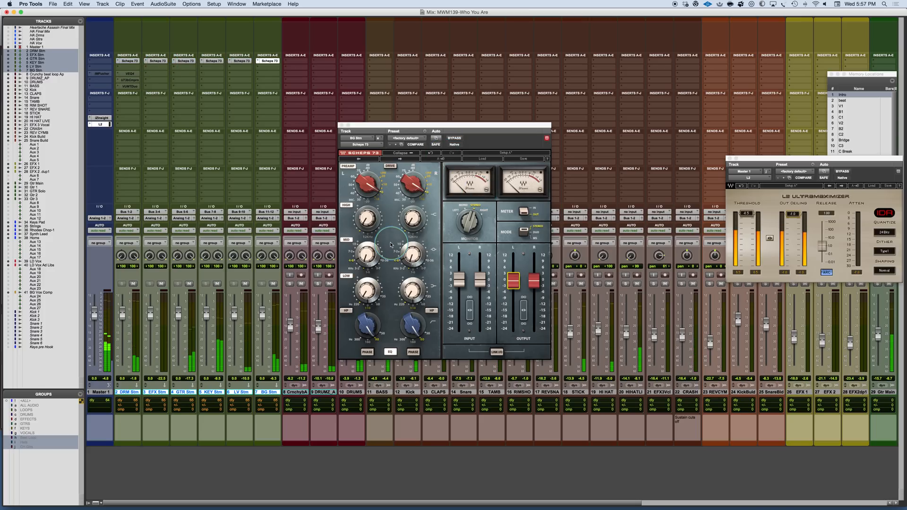
- Fine-tune the high band on BG Stm's Scheps 73, and check the mix with all stem EQs bypassed and active
click(366, 219)
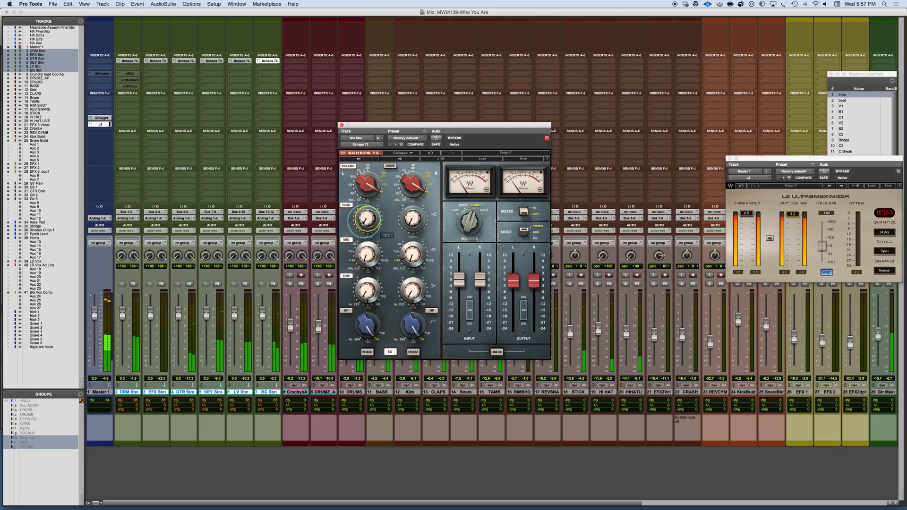
click(242, 60)
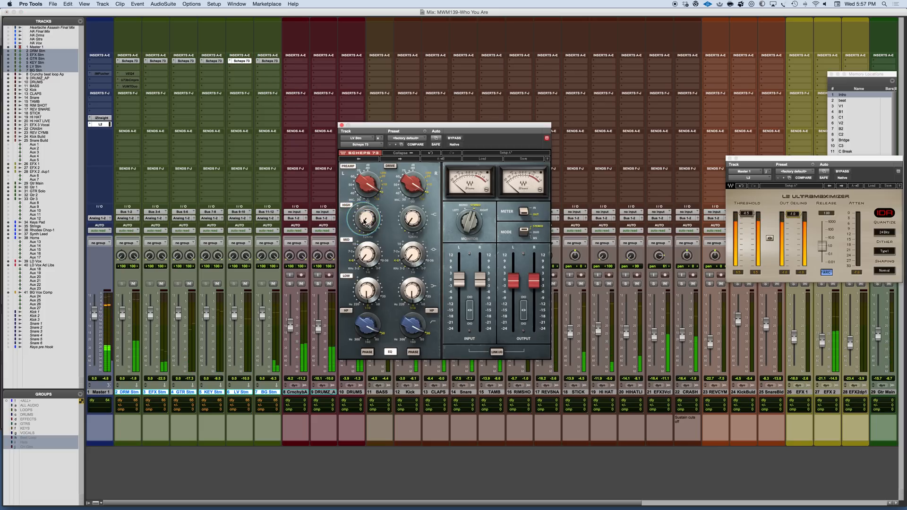
click(269, 60)
click(363, 222)
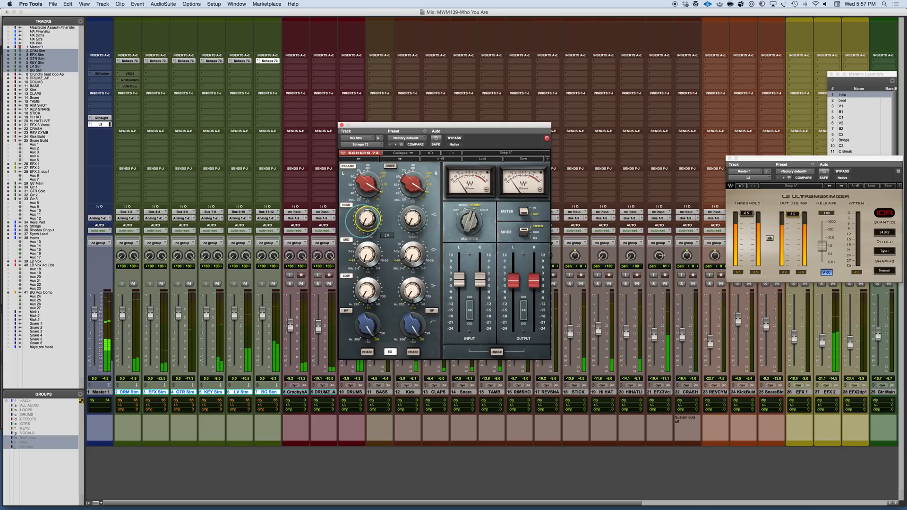
click(159, 61)
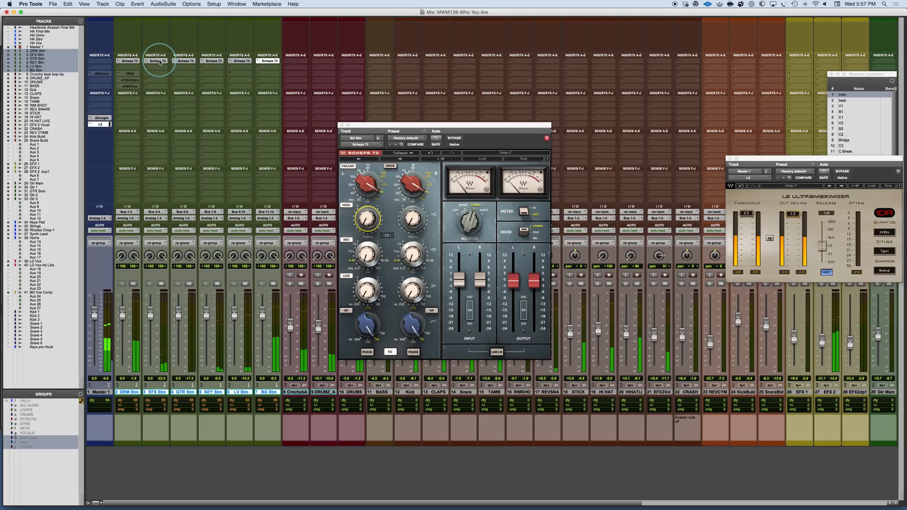
alt+shift+super+click(160, 62)
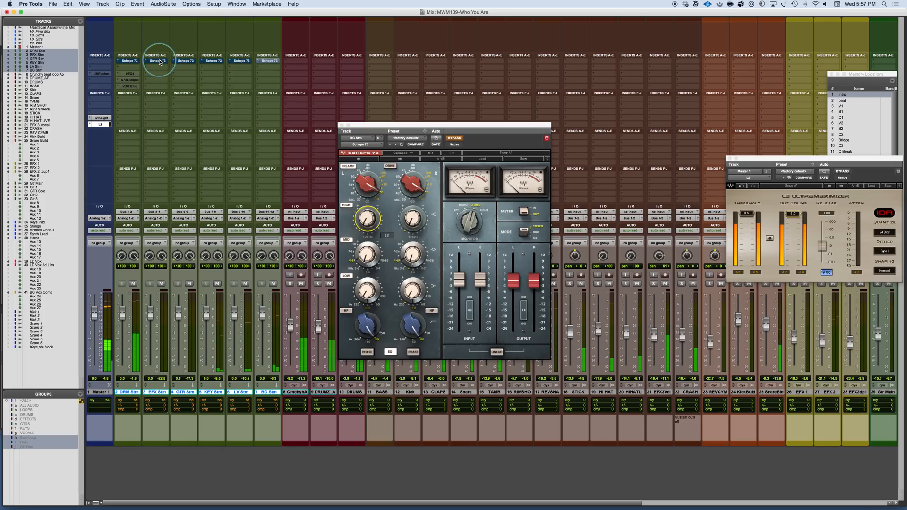
alt+shift+super+click(160, 61)
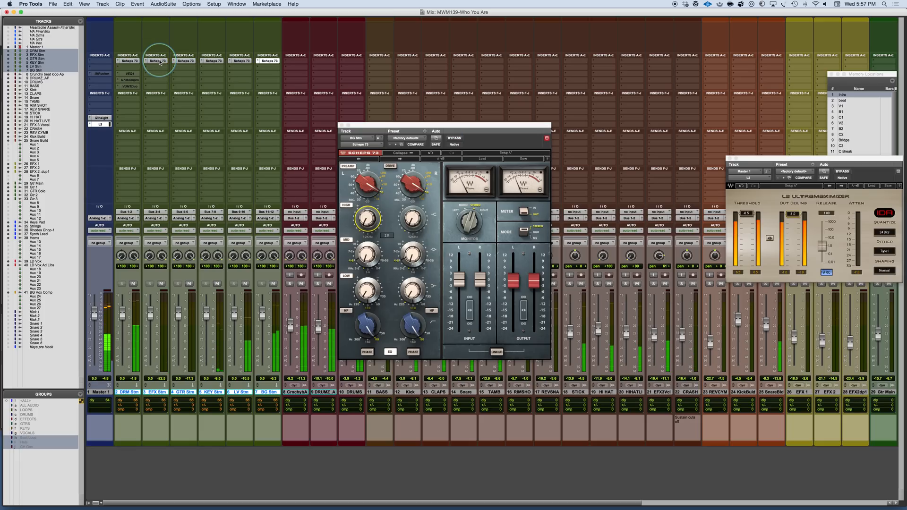
- Insert a stereo VComp directly below the Scheps 73 on DRM Stm, and play that stem with the other stems muted
click(120, 71)
mouse_move(155, 83)
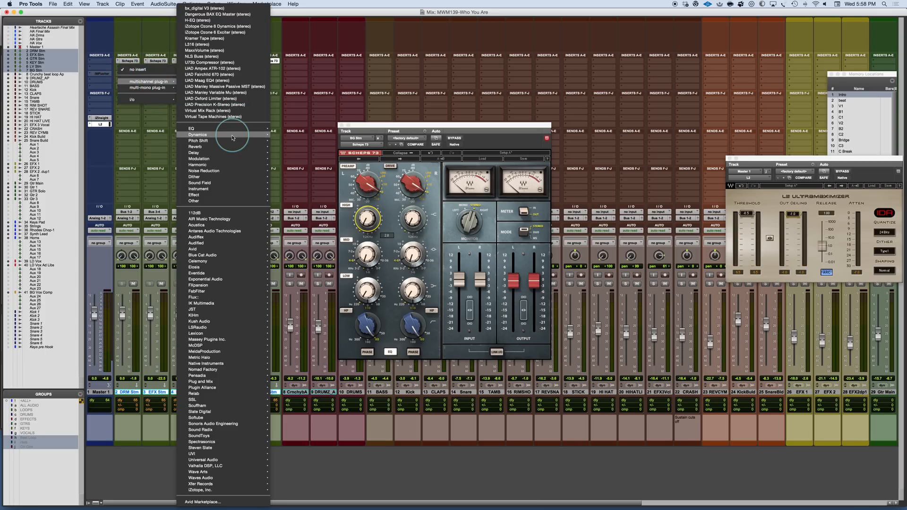
mouse_move(232, 135)
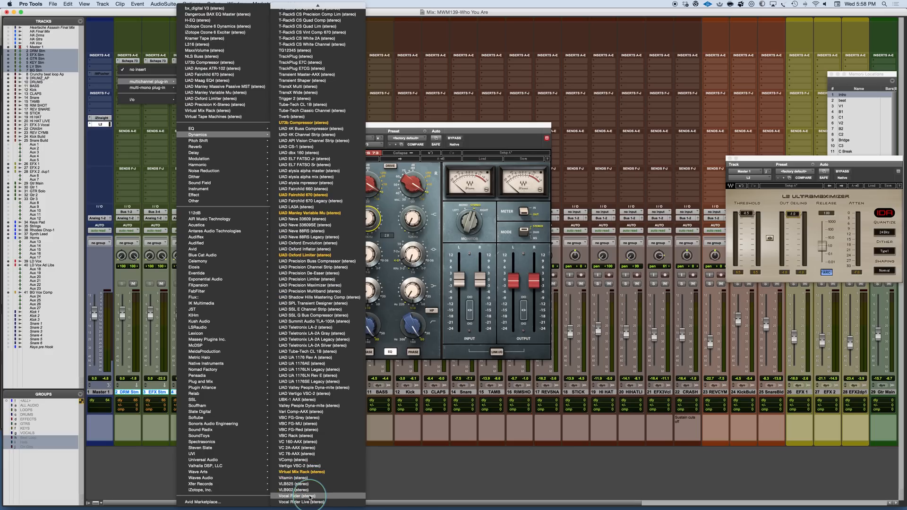
click(305, 460)
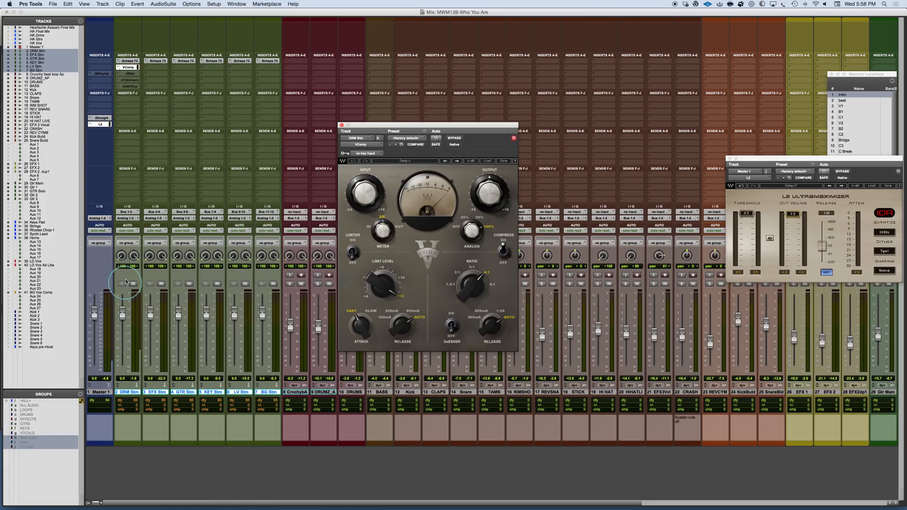
click(160, 289)
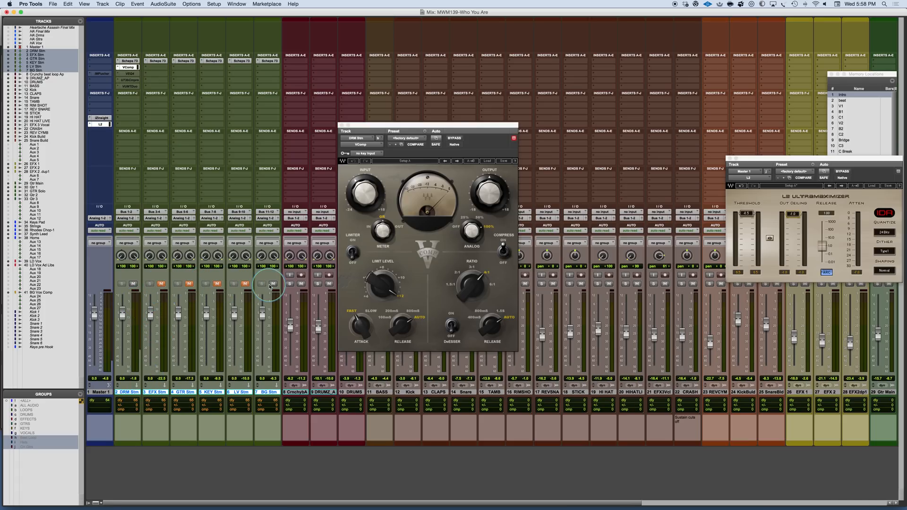
key(space)
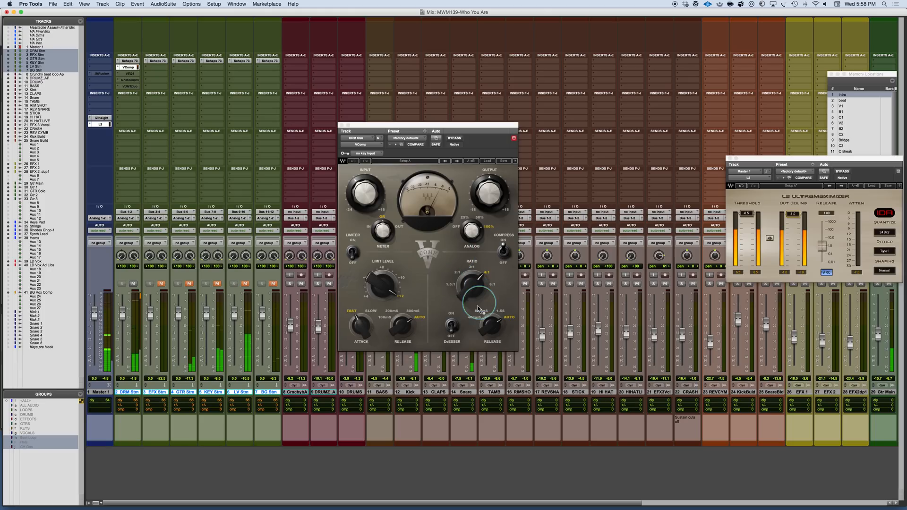
- Turn off the analog modelling on DRM Stm's VComp and adjust its input and output levels
click(457, 227)
drag(354, 195, 354, 209)
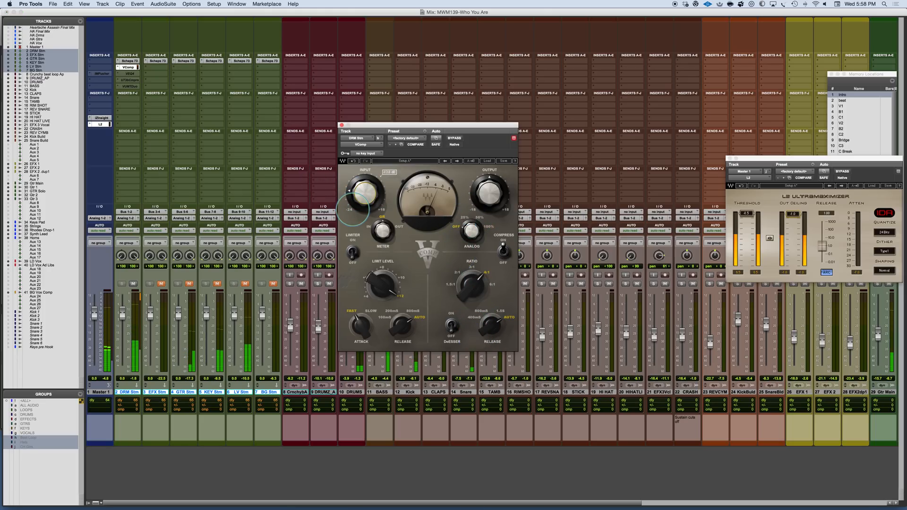
drag(480, 199, 480, 190)
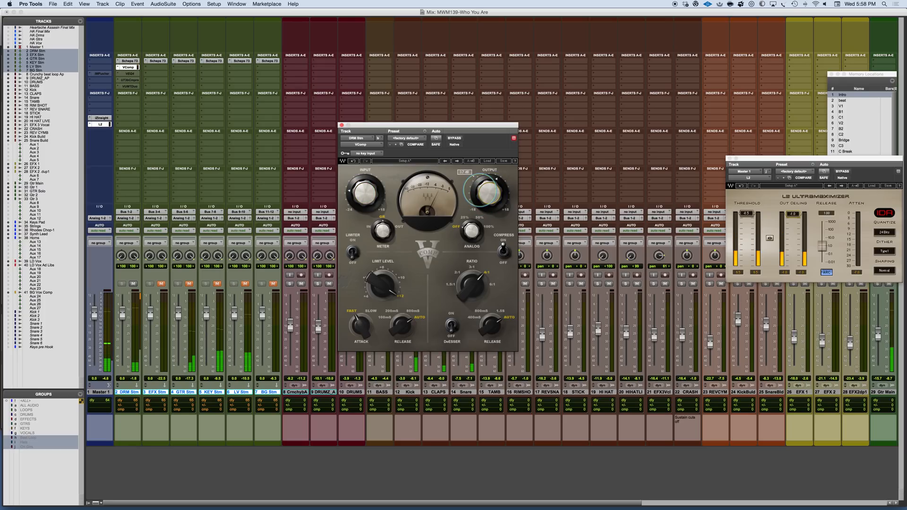
- Level-match DRM Stm's VComp against its bypassed signal by fine-tuning the output and input
click(453, 137)
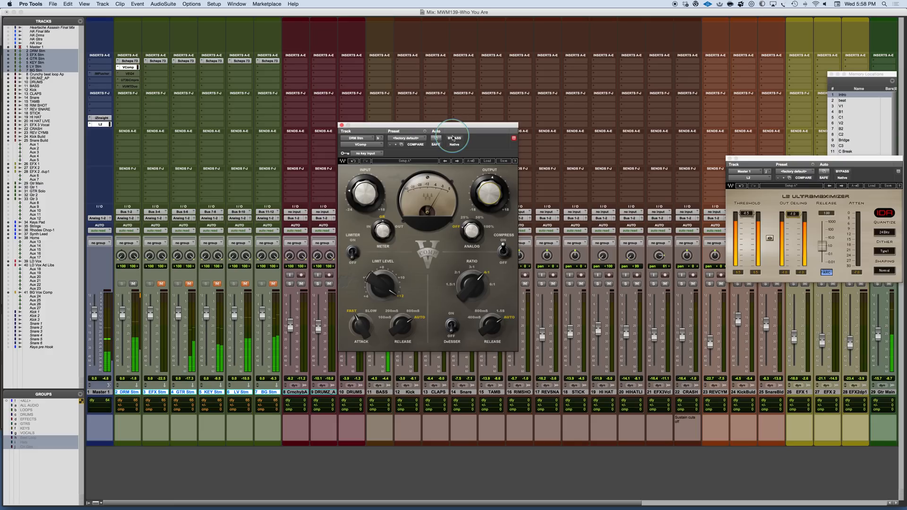
click(454, 138)
click(454, 138)
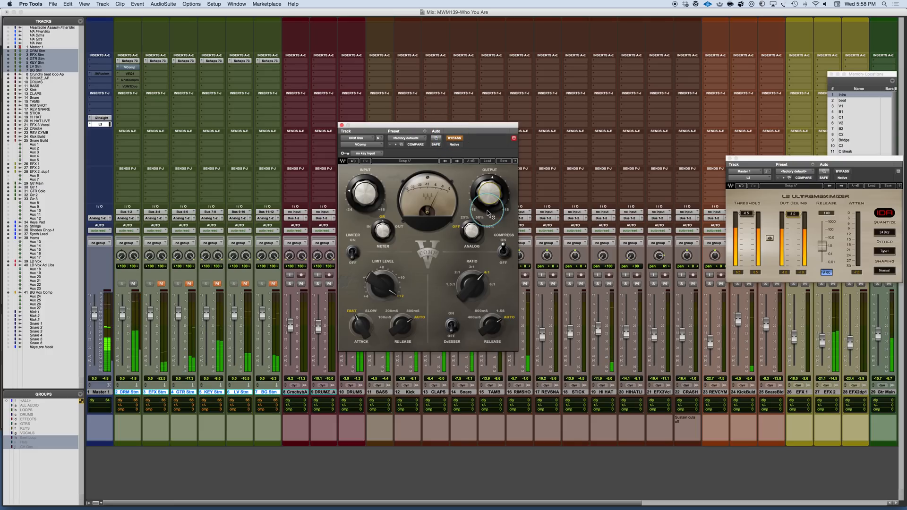
click(452, 139)
drag(477, 194, 482, 196)
click(451, 138)
click(451, 138)
click(354, 198)
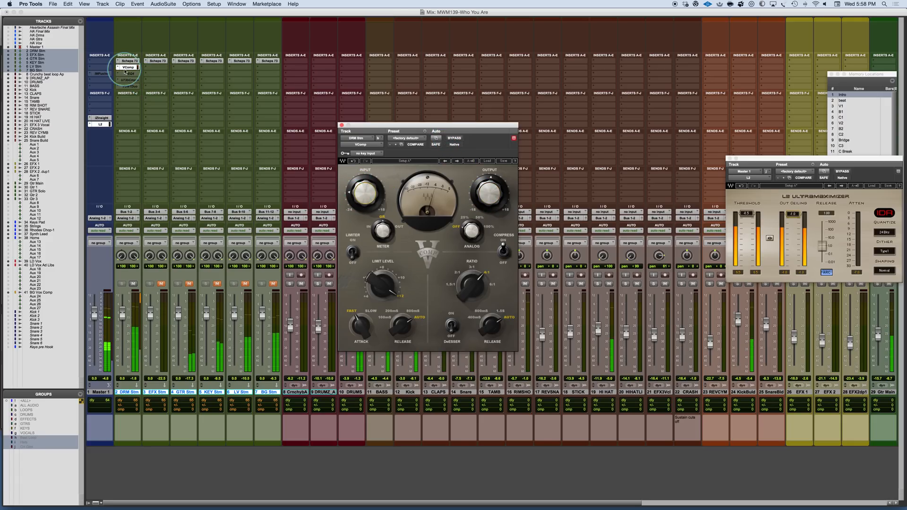
- Unmute GTR Stm and copy DRM Stm's VComp to the slot below GTR Stm's Scheps 73
click(157, 284)
click(189, 285)
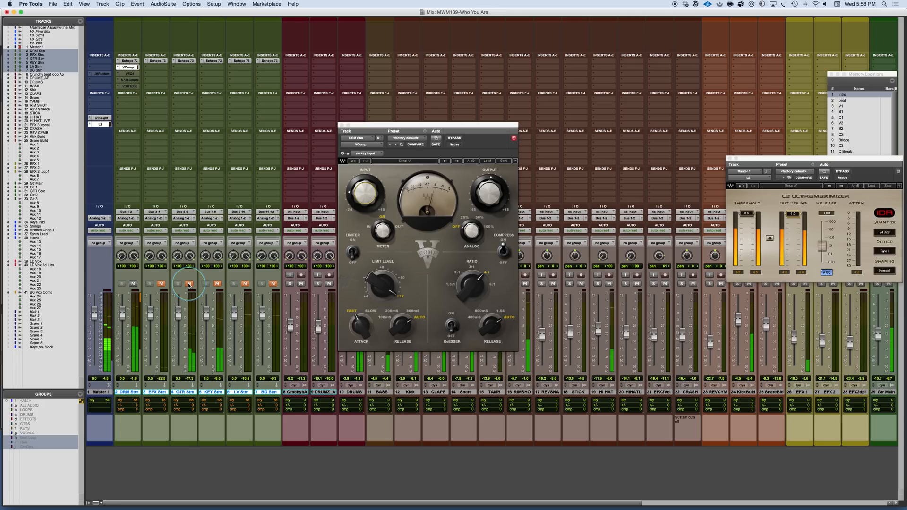
drag(129, 68, 184, 71)
- Adjust the input and output levels of GTR Stm's VComp, and compare it bypassed and active
click(359, 196)
mouse_move(359, 196)
mouse_down()
mouse_move(350, 199)
mouse_move(357, 180)
mouse_move(363, 199)
mouse_up()
drag(482, 198, 482, 199)
drag(360, 194, 360, 193)
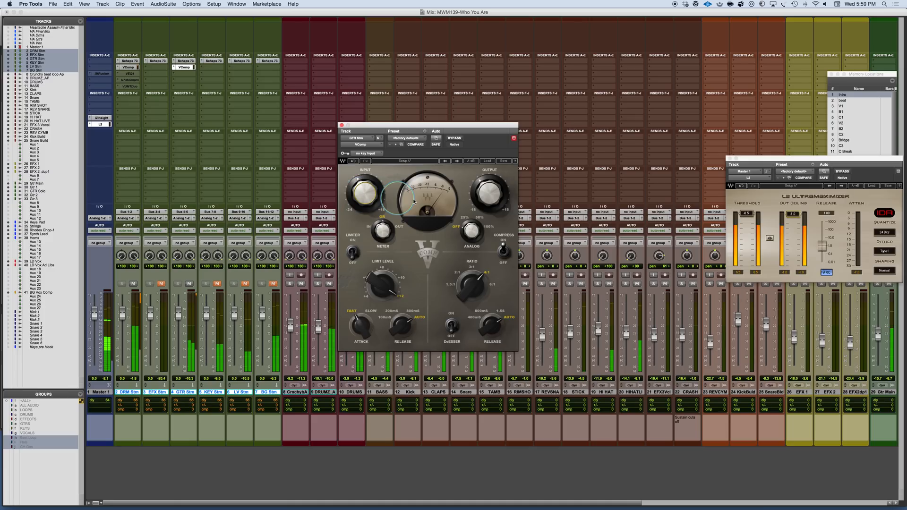
drag(480, 191, 480, 194)
click(455, 139)
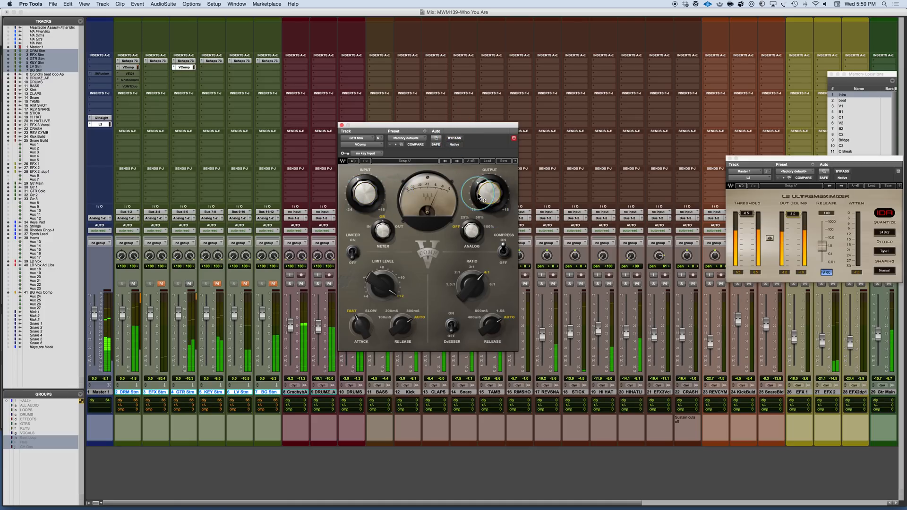
click(455, 140)
click(455, 139)
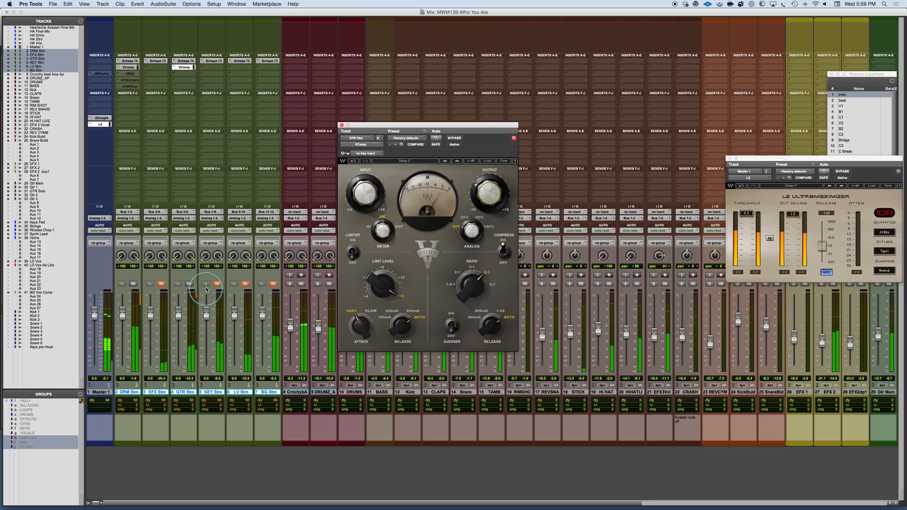
- Copy GTR Stm's VComp to KEY Stm, and adjust its input and output levels to match the bypassed signal
super+click(185, 67)
drag(188, 70, 213, 70)
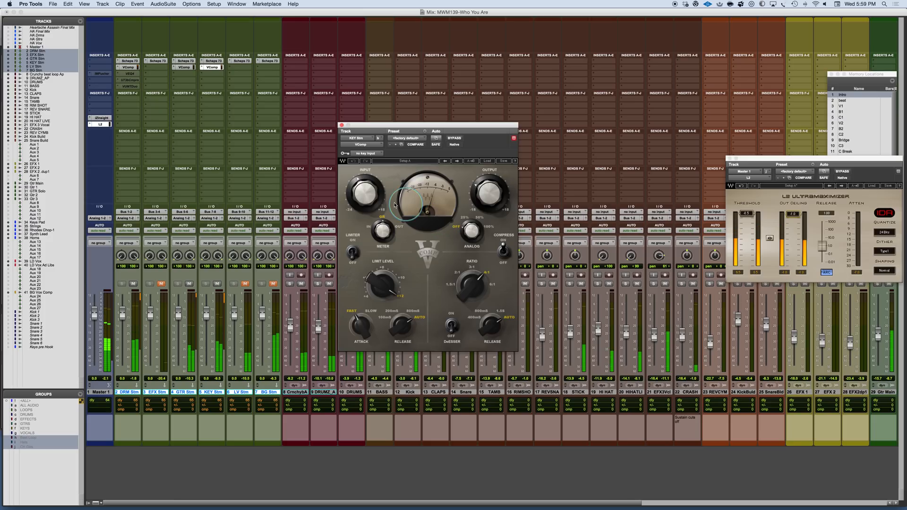
drag(363, 190, 360, 193)
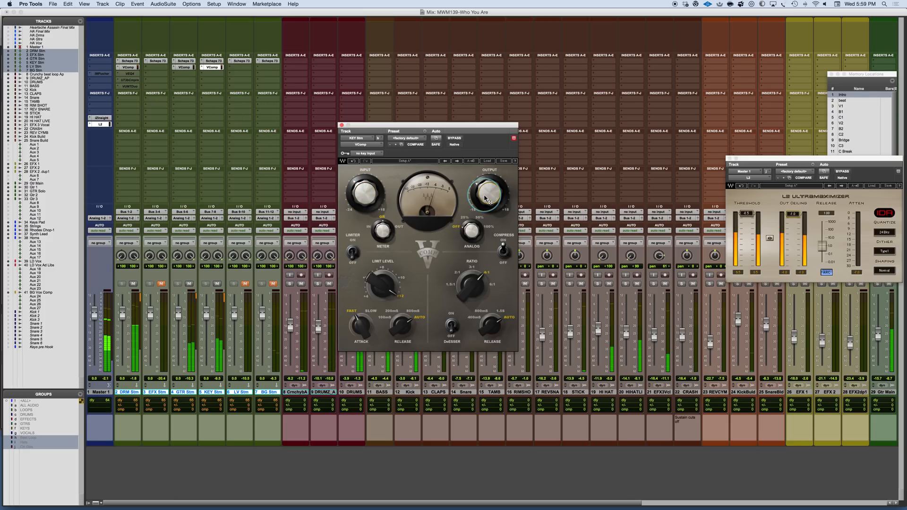
click(454, 138)
drag(482, 184, 483, 195)
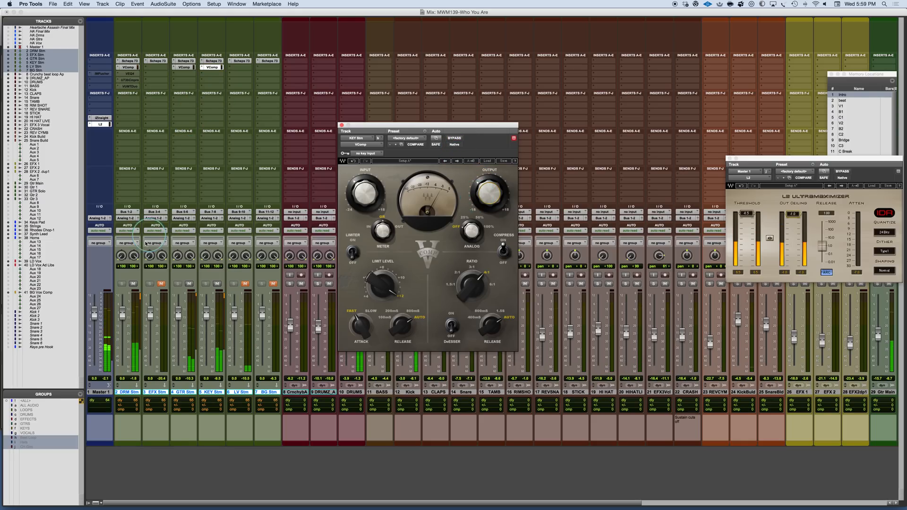
- Copy KEY Stm's VComp to LV Stm and adjust its input level, and unmute BG Stm
click(211, 132)
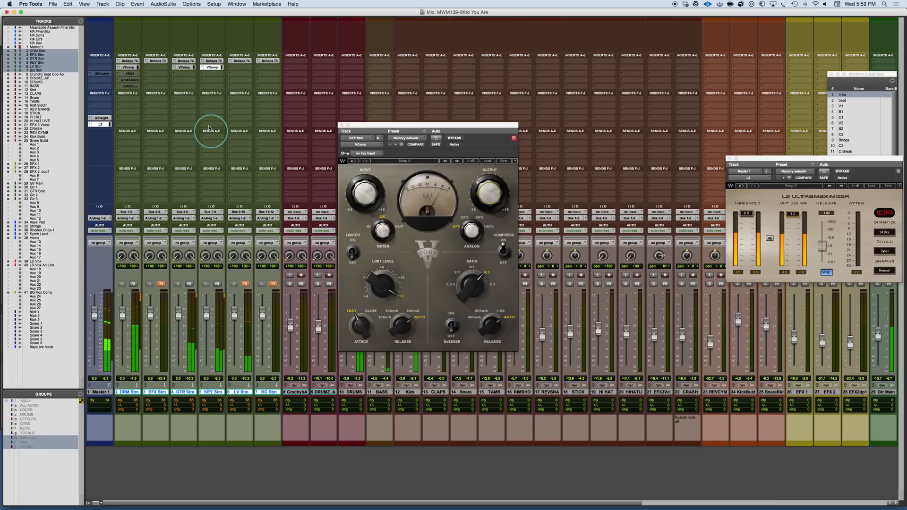
drag(209, 68, 240, 68)
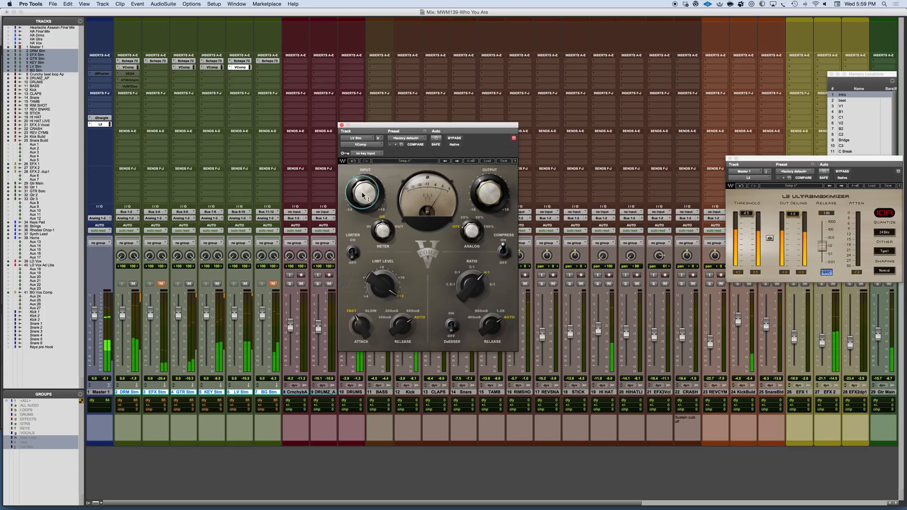
click(272, 283)
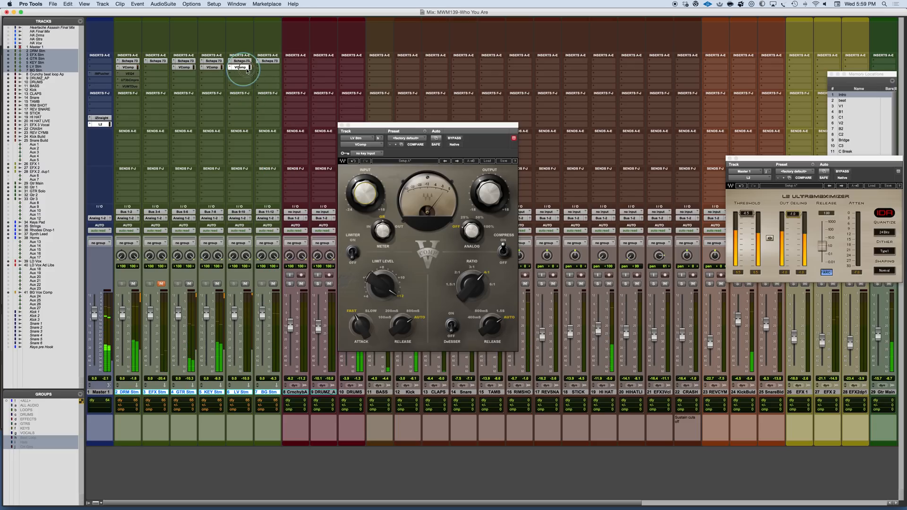
- Copy LV Stm's VComp to the slot below BG Stm's Scheps 73, and fine-tune the output level of LV Stm's VComp
drag(240, 68, 271, 70)
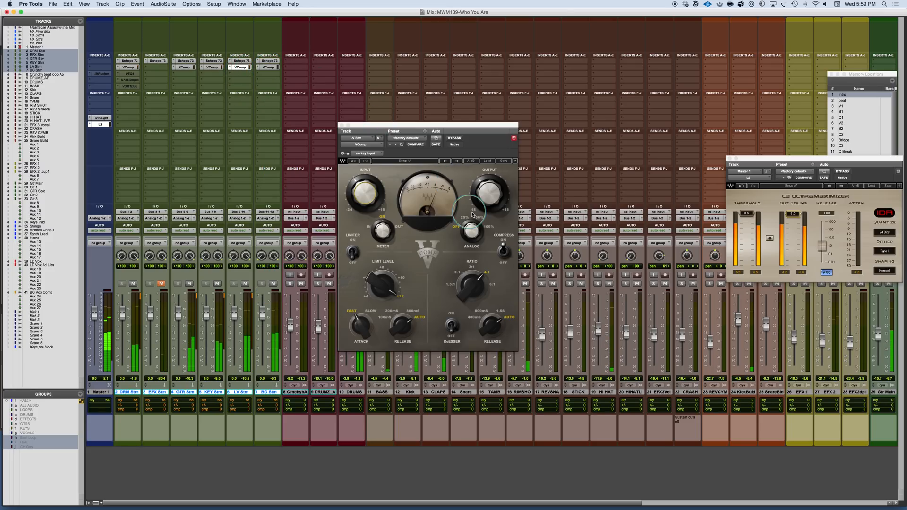
drag(478, 194, 477, 194)
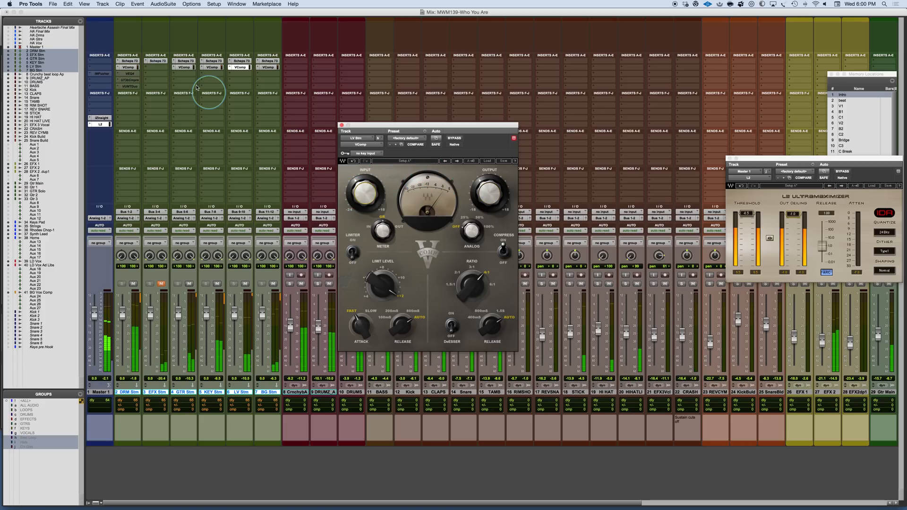
- Compare the mix with the Scheps 73 and VComp inserts bypassed and active on all stem tracks
click(127, 68)
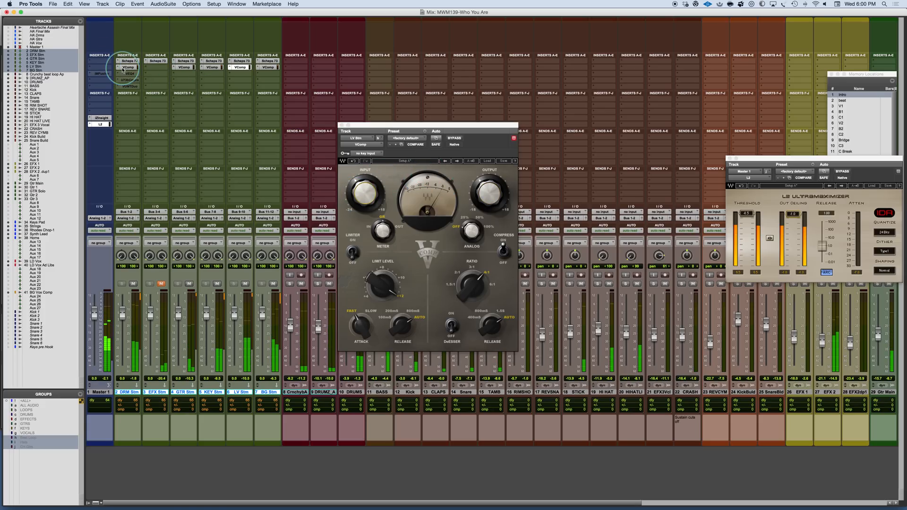
alt+super+click(122, 68)
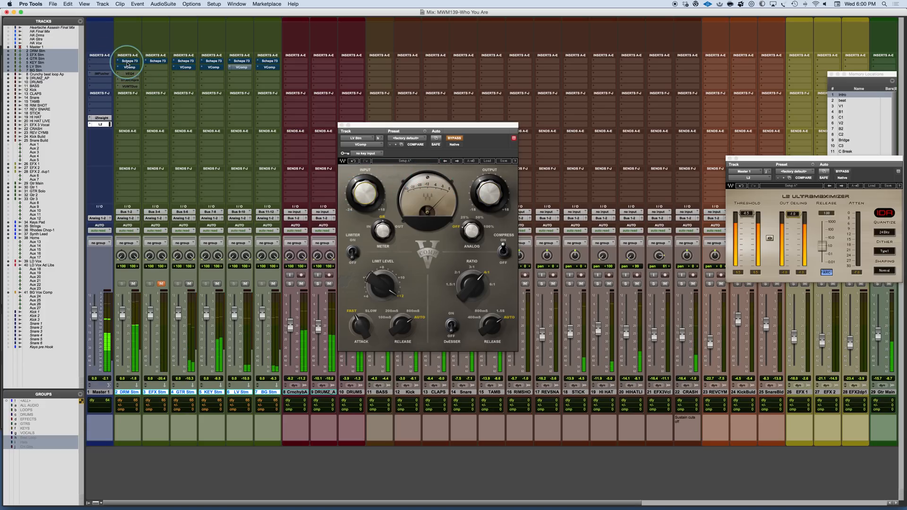
alt+shift+super+click(128, 61)
alt+shift+super+click(128, 68)
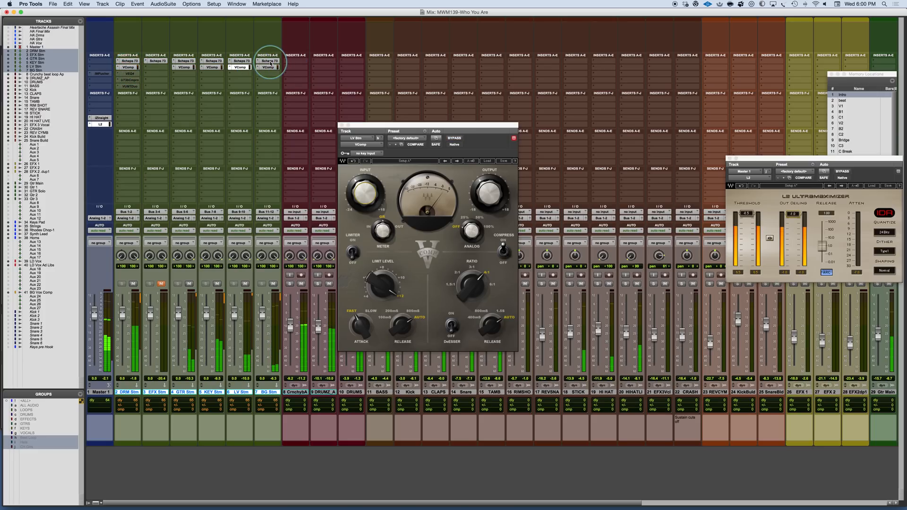
- Compare the Scheps 73 settings of BG Stm and LV Stm, and adjust the mid band on BG Stm's Scheps 73
click(268, 61)
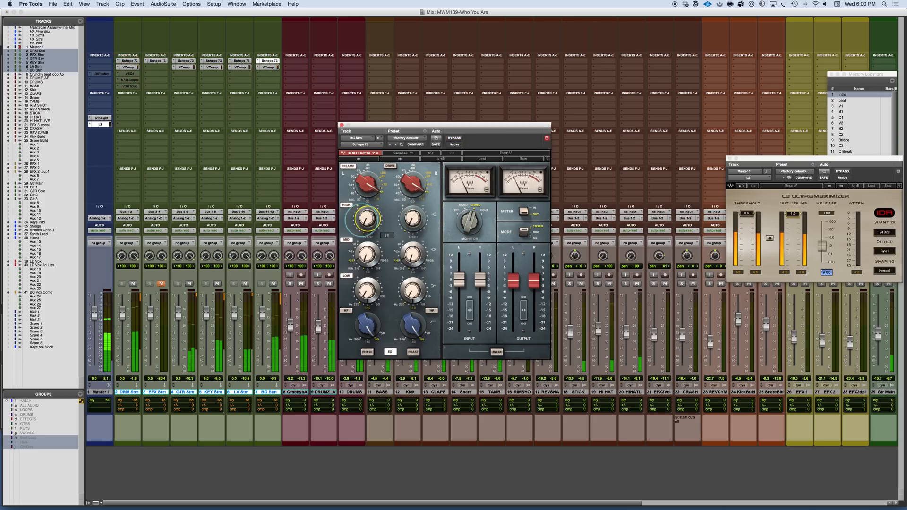
click(241, 62)
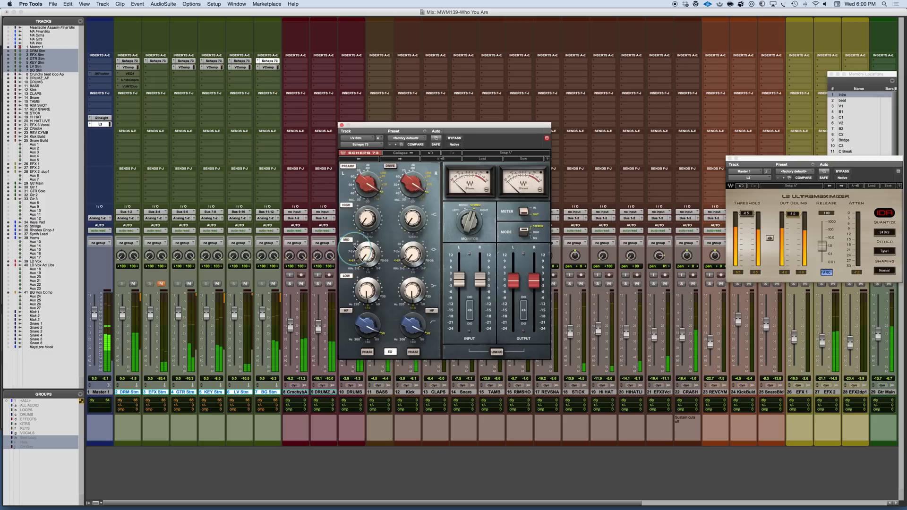
click(268, 61)
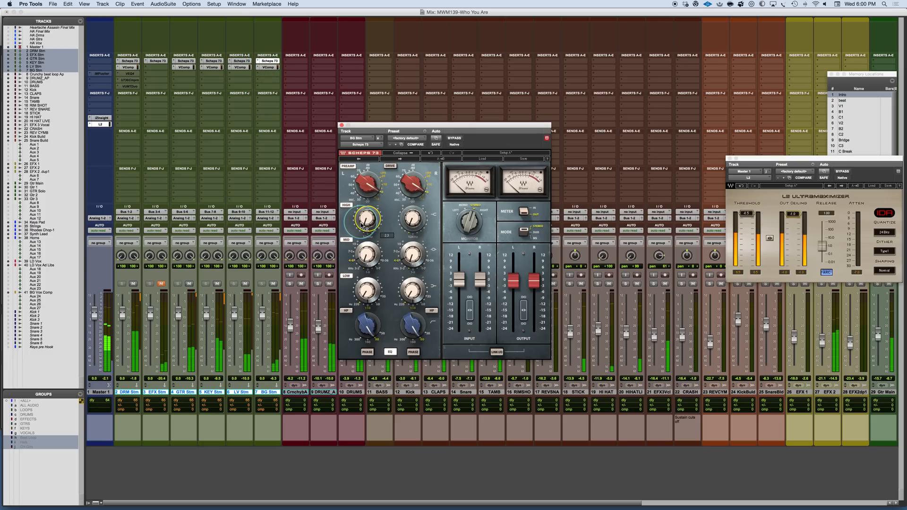
mouse_move(362, 260)
drag(363, 259, 367, 264)
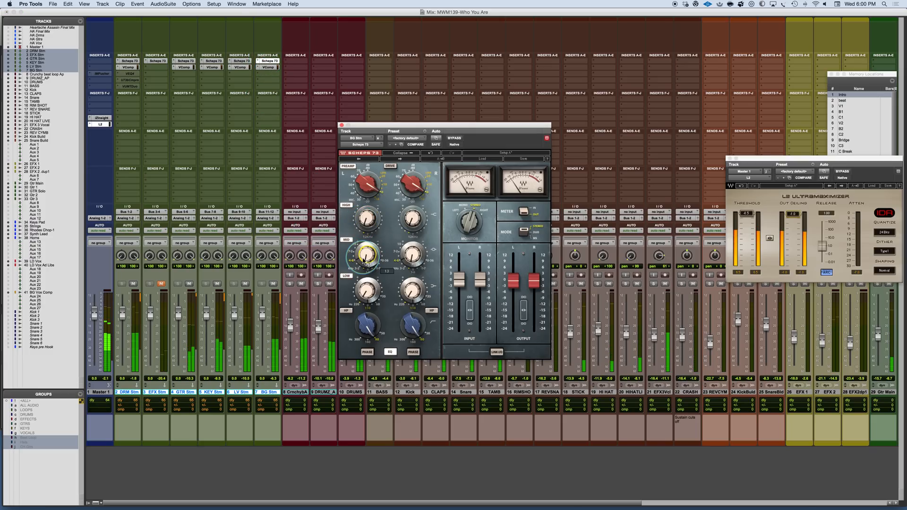
- Compare all stems' Scheps 73 and VComp inserts bypassed and active again, and unmute EFX Stm
click(129, 61)
alt+shift+super+click(127, 70)
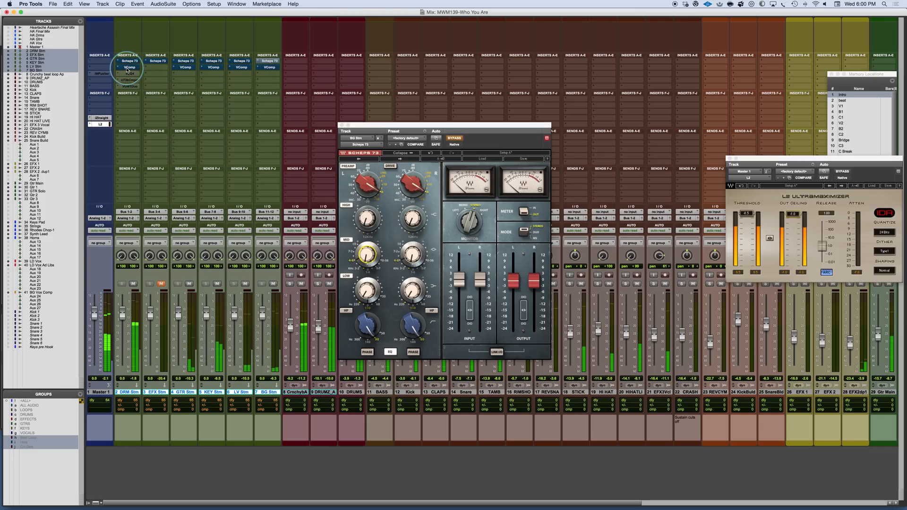
alt+shift+super+click(127, 61)
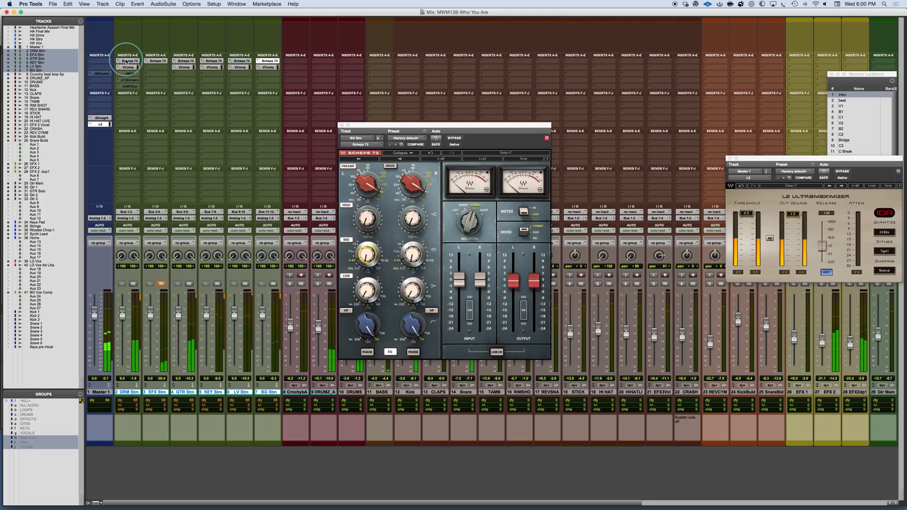
click(161, 283)
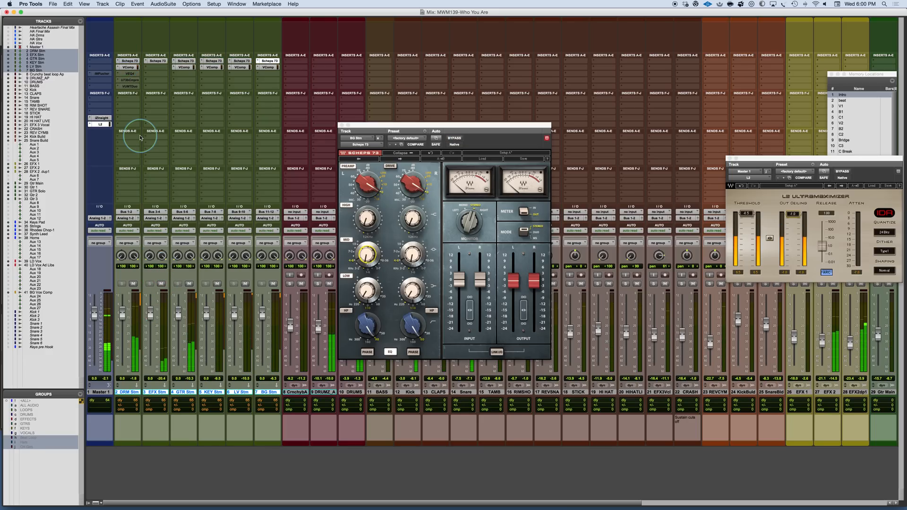
- Check the full mix against the unprocessed sound, and leave the Scheps 73 and VComp bypassed on all stem tracks
alt+shift+super+click(127, 62)
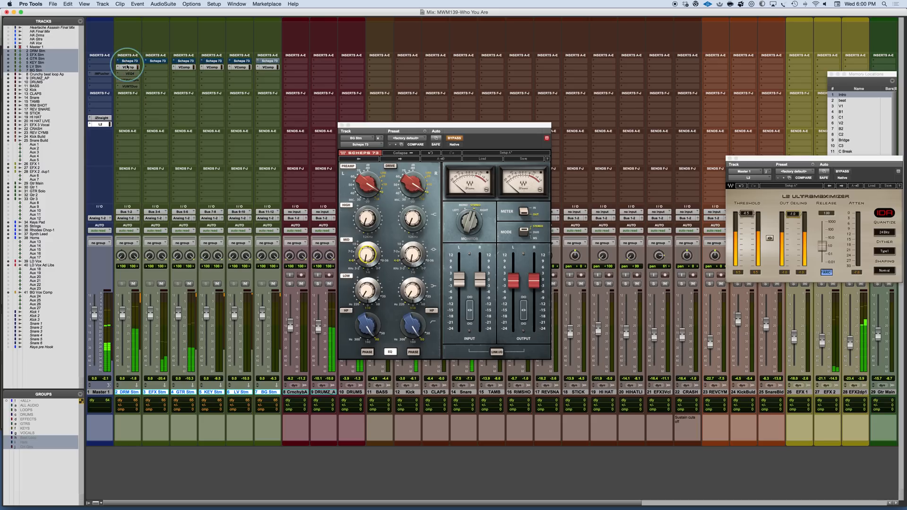
alt+shift+super+click(126, 66)
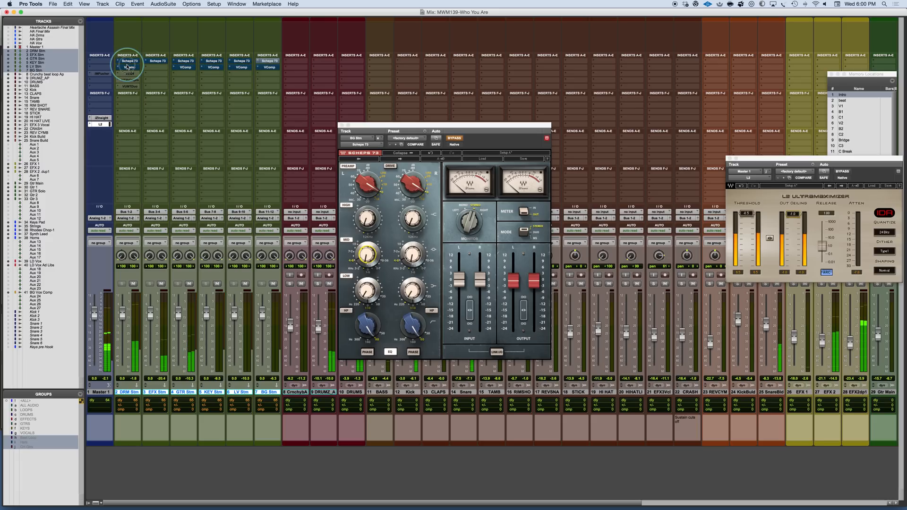
alt+shift+super+click(127, 66)
alt+shift+super+click(128, 61)
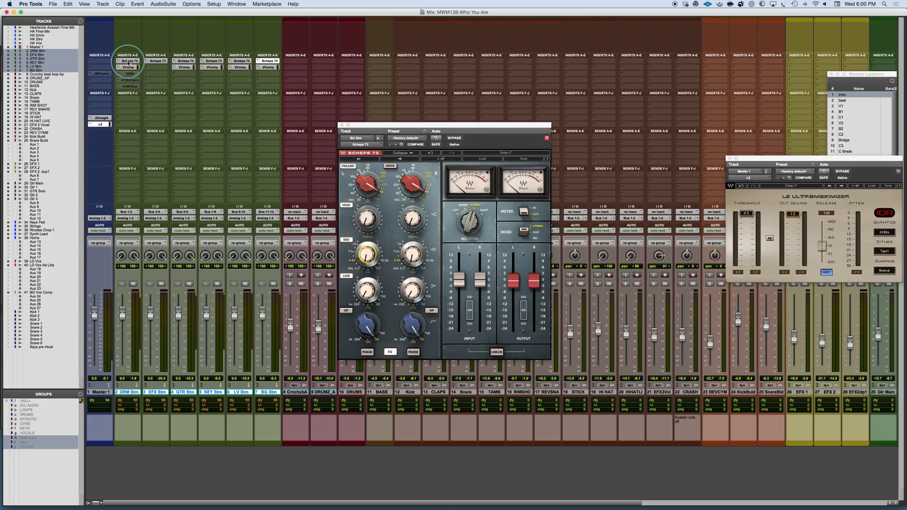
alt+shift+super+click(128, 62)
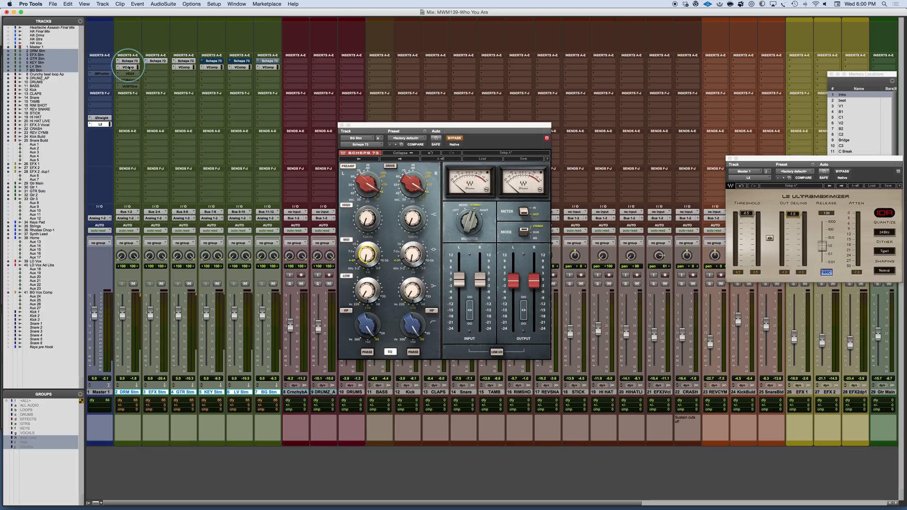
alt+shift+super+click(129, 67)
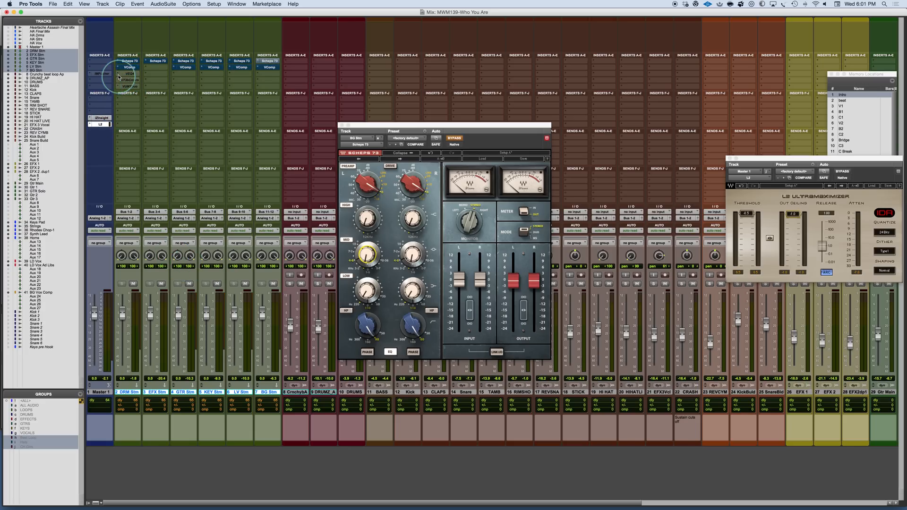
- Insert the stereo UAD SSL E Channel Strip below the VComp slot on all selected stem tracks, replacing the existing inserts
click(118, 75)
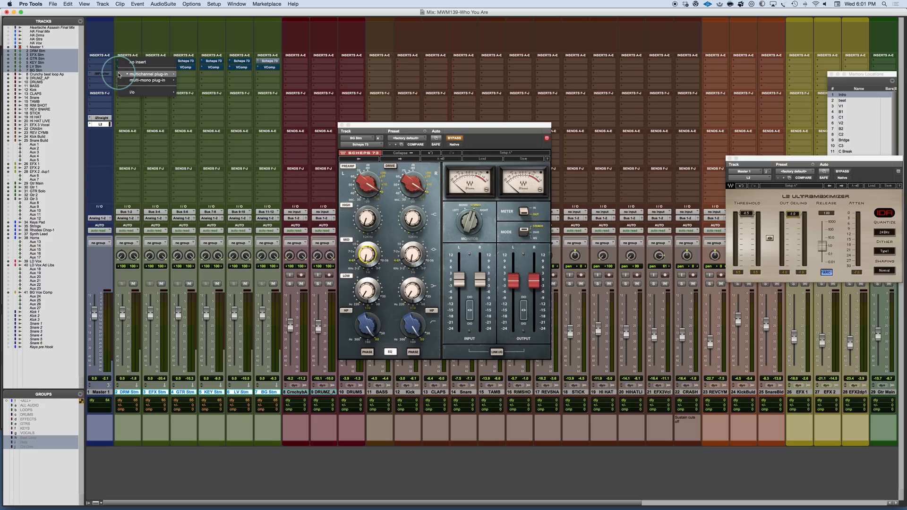
mouse_move(144, 74)
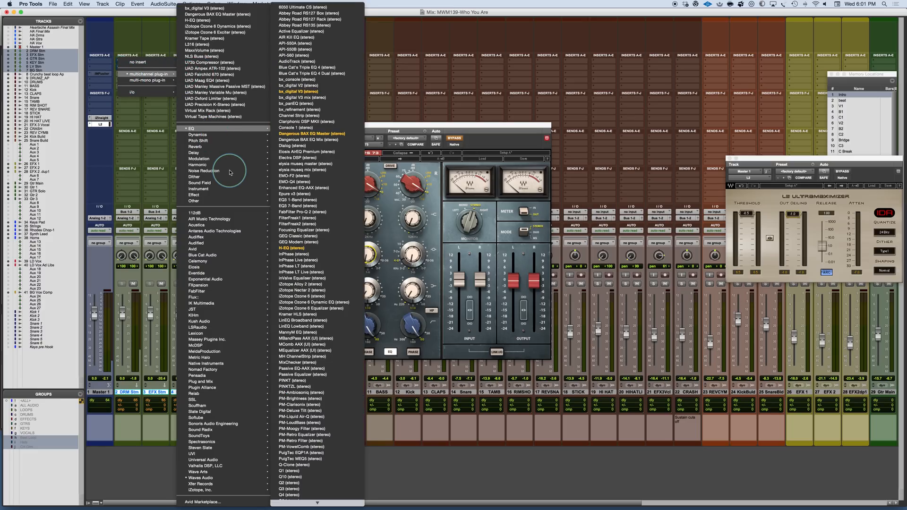
mouse_move(215, 490)
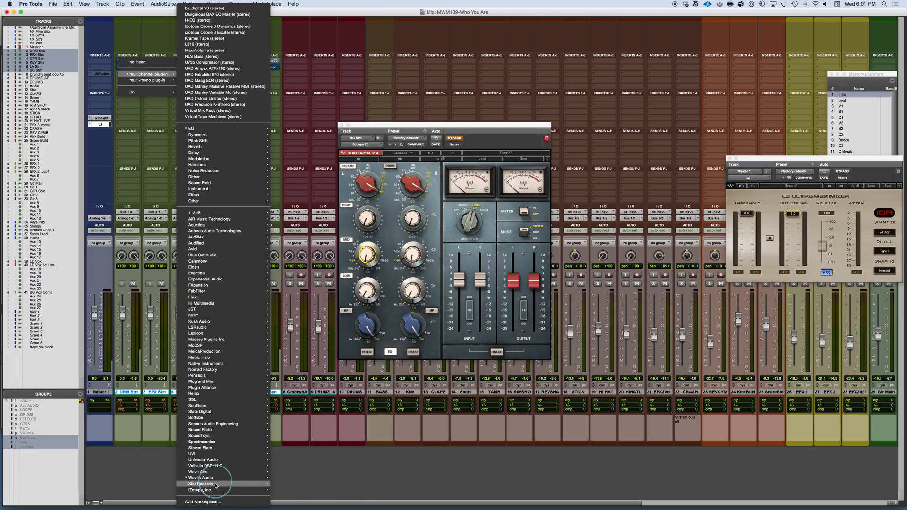
mouse_move(215, 461)
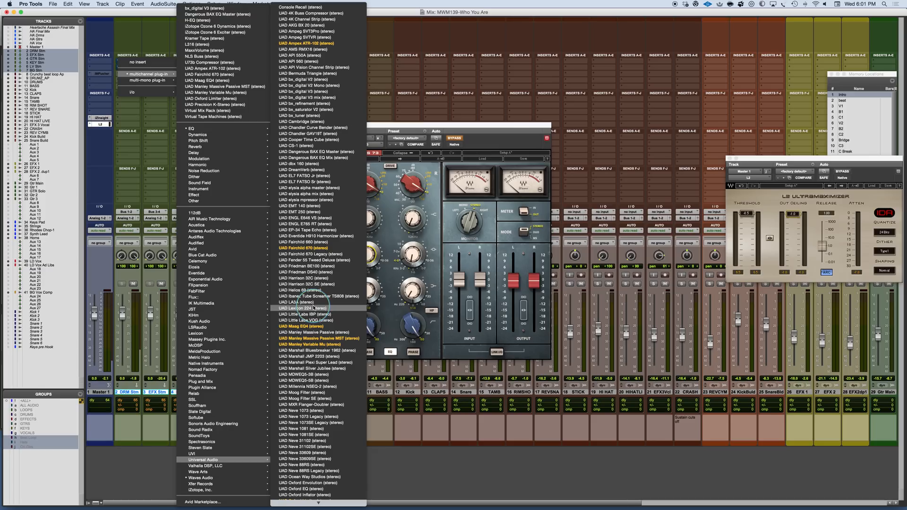
mouse_move(316, 504)
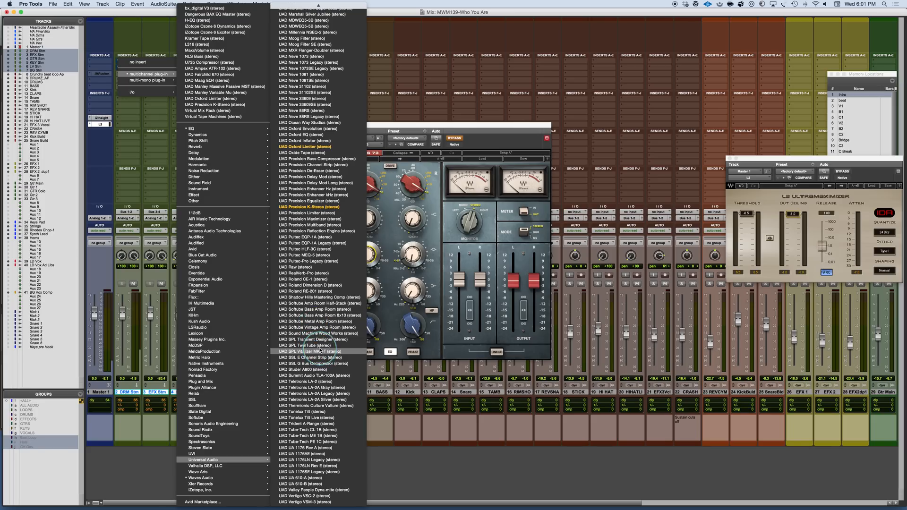
click(320, 358)
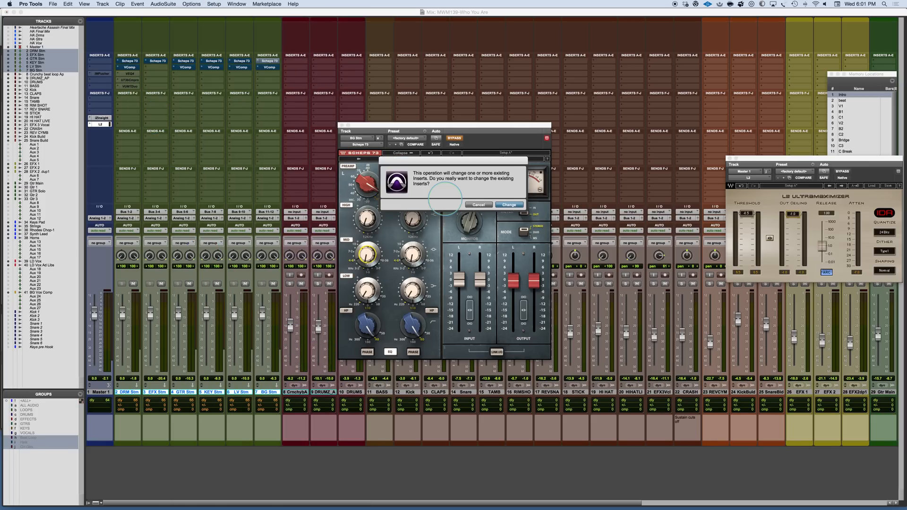
click(511, 205)
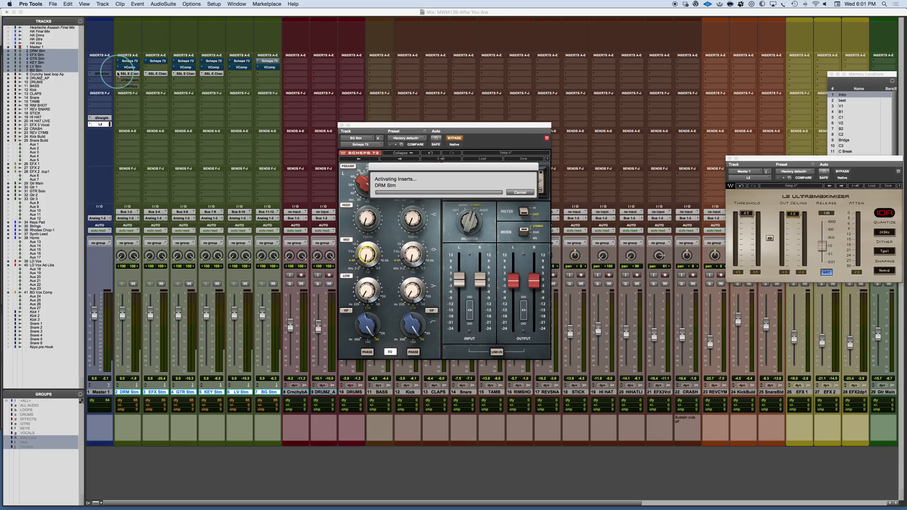
- Switch DRM Stm's SSL E Channel Strip to the black EQ, adjust its output level, and compare it off and on
click(124, 74)
click(133, 74)
click(132, 74)
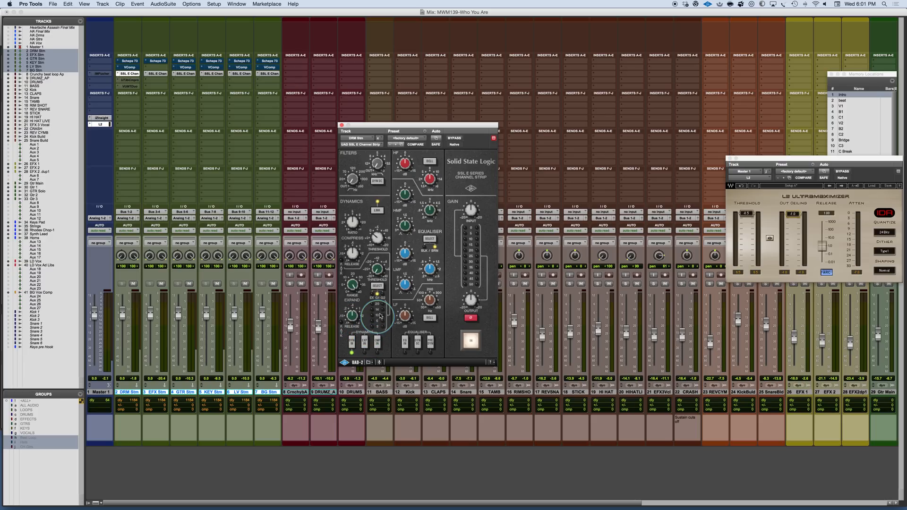
click(430, 239)
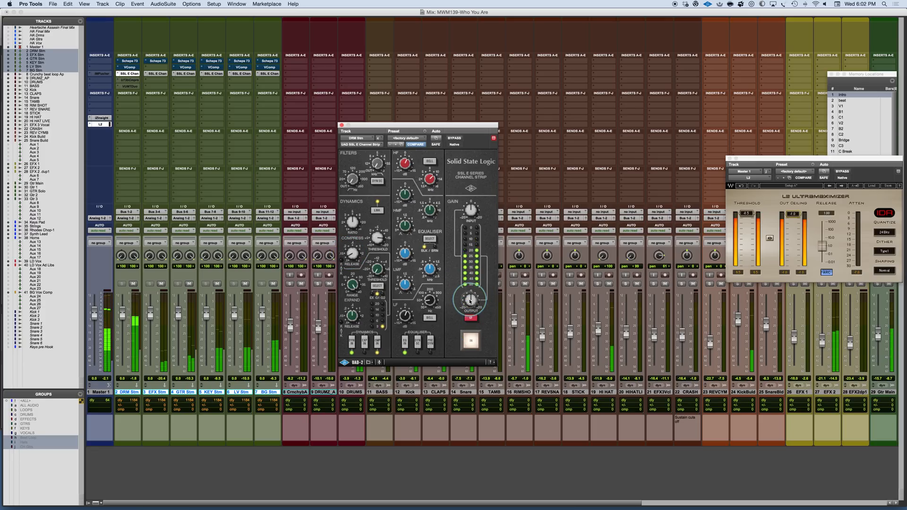
drag(470, 301, 468, 298)
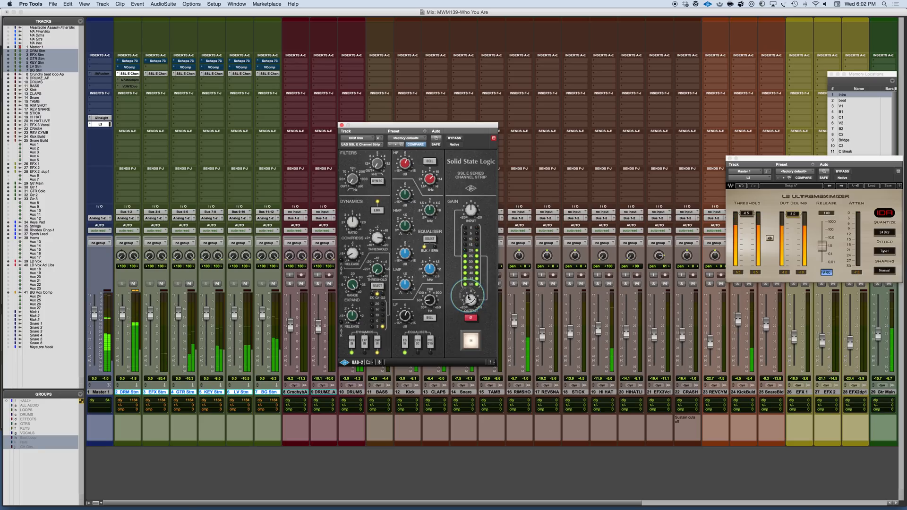
click(471, 340)
click(471, 340)
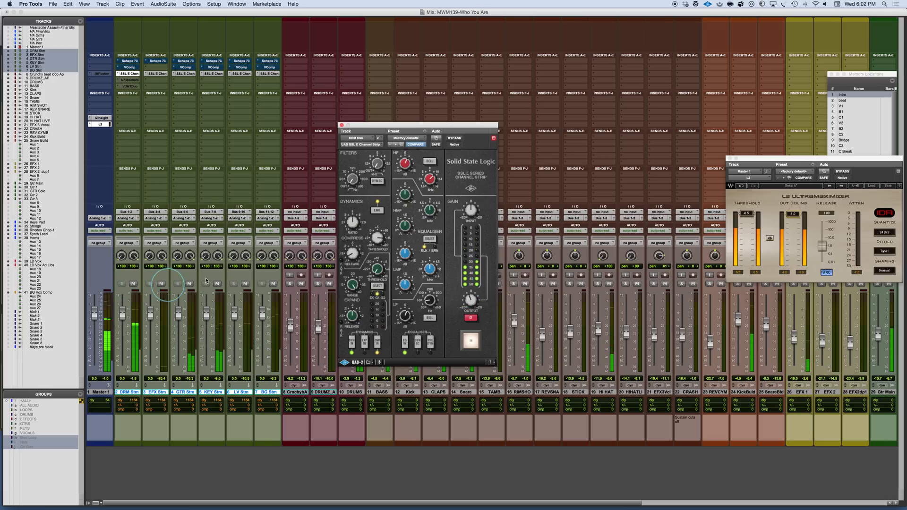
- Open GTR Stm's SSL E Channel Strip and isolate GTR Stm by muting the other stem tracks
click(185, 74)
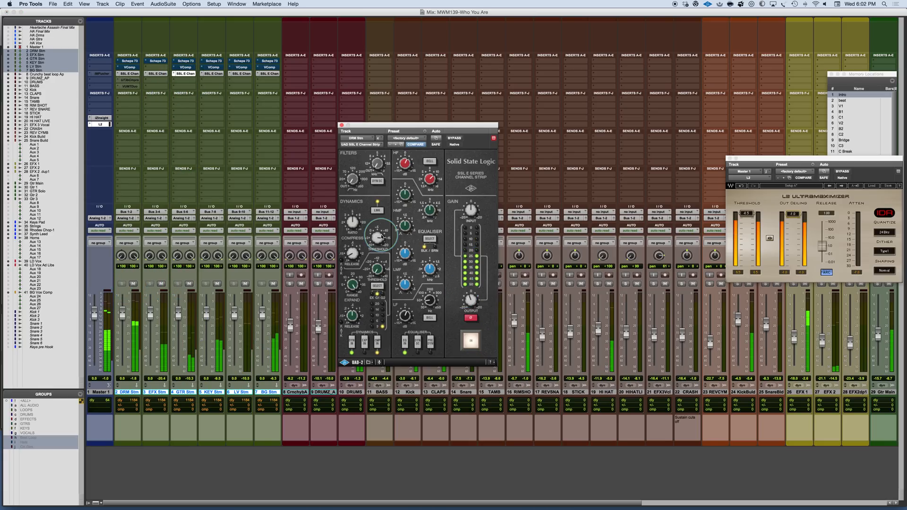
click(128, 73)
click(154, 74)
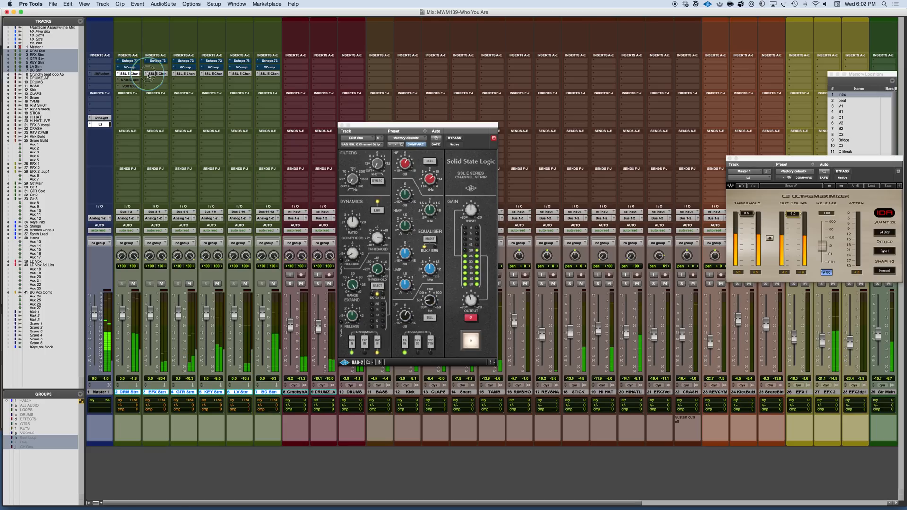
click(184, 74)
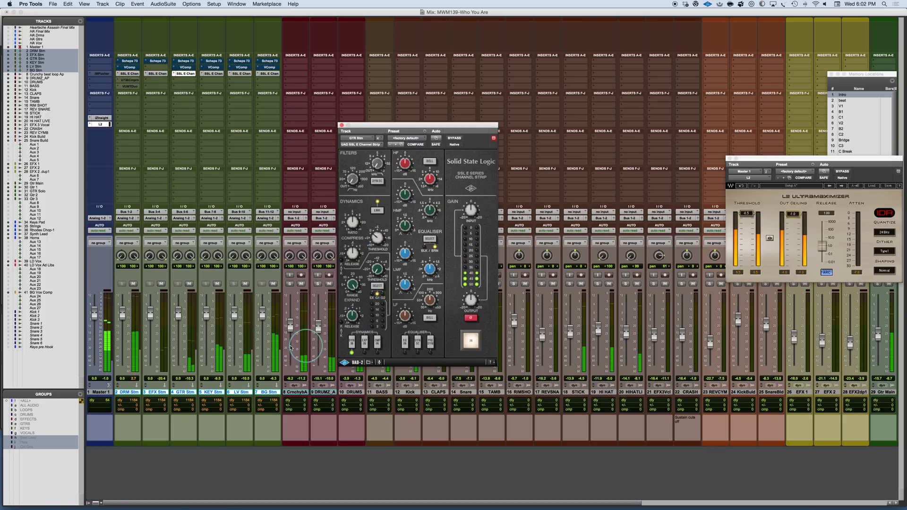
click(246, 283)
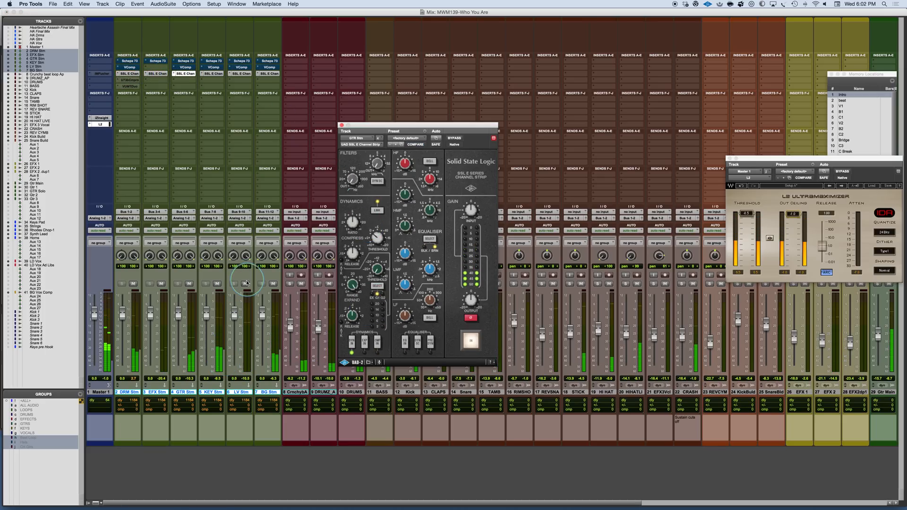
click(273, 283)
click(133, 284)
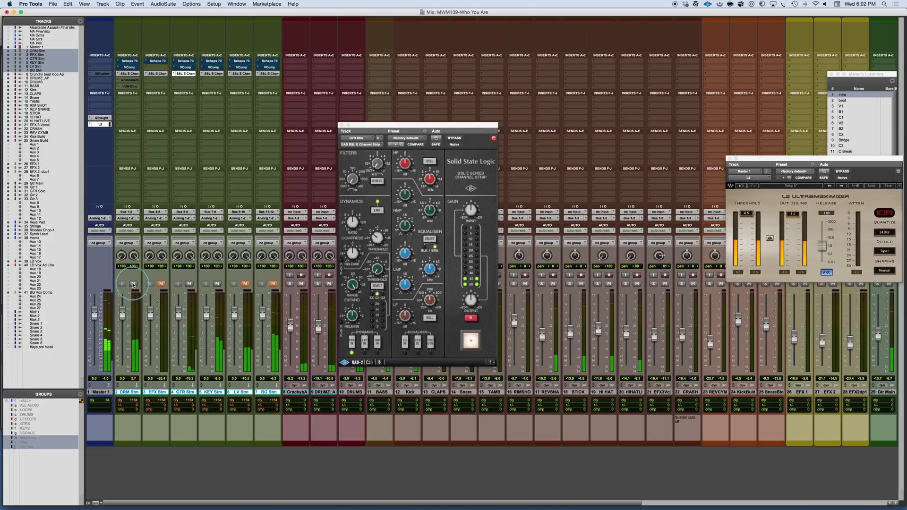
click(219, 284)
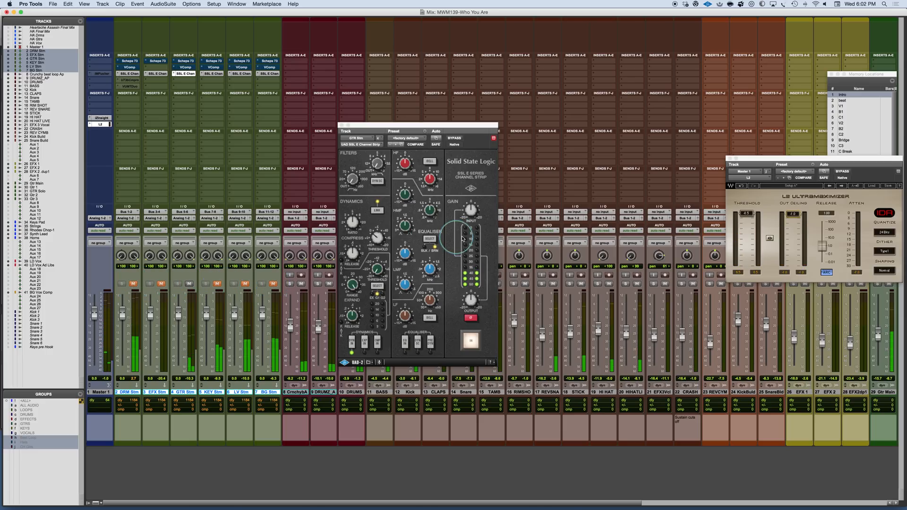
click(428, 269)
drag(406, 253, 411, 249)
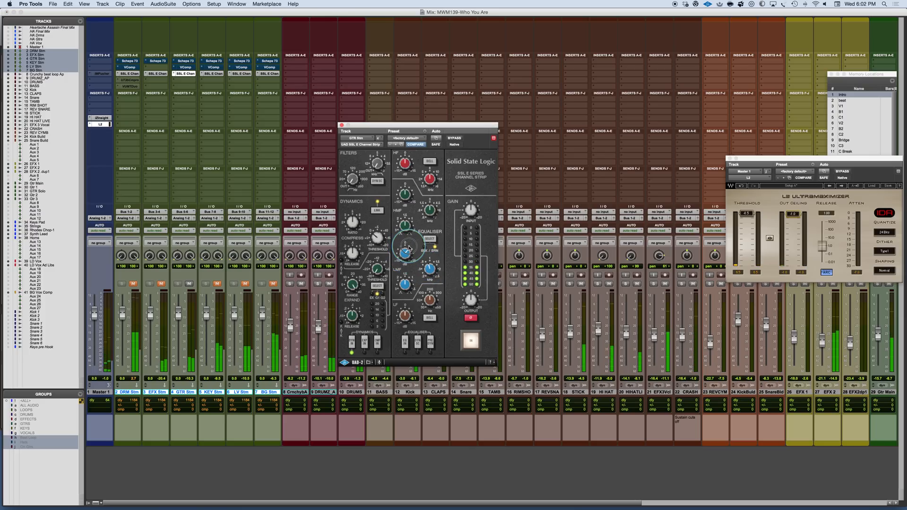
click(405, 341)
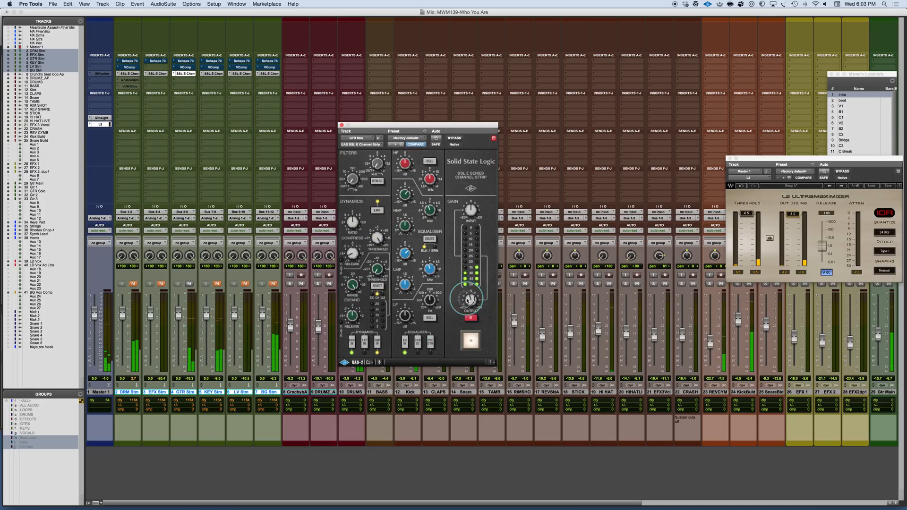
click(473, 340)
click(473, 340)
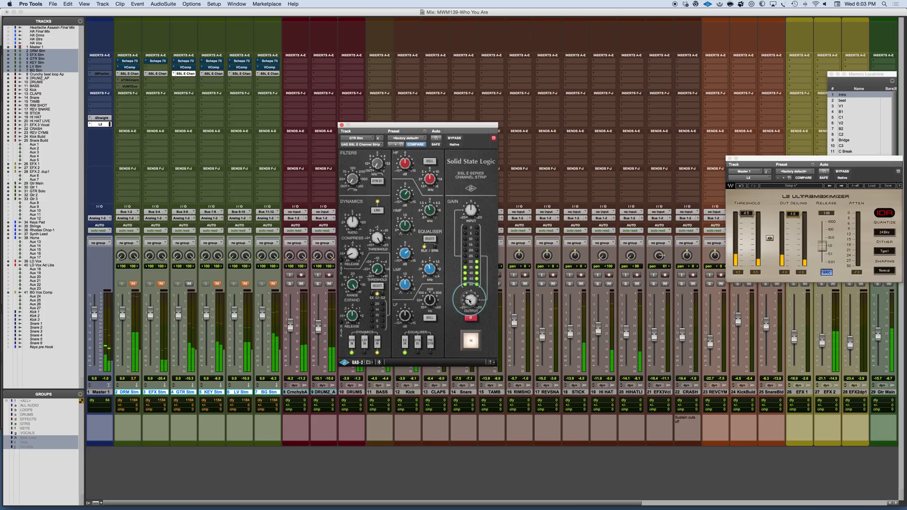
click(473, 341)
click(474, 341)
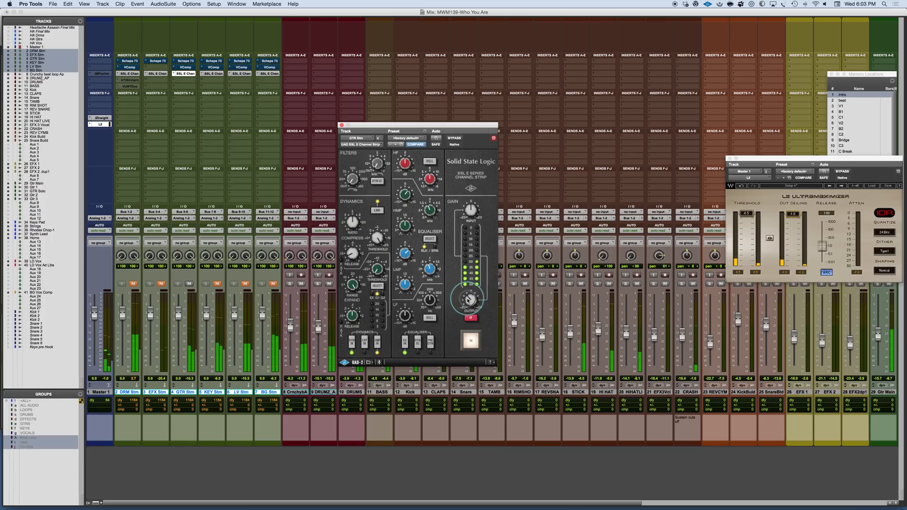
- Unmute KEY Stm and set up its SSL E Channel Strip with the black EQ turned on and an adjusted output level
click(216, 284)
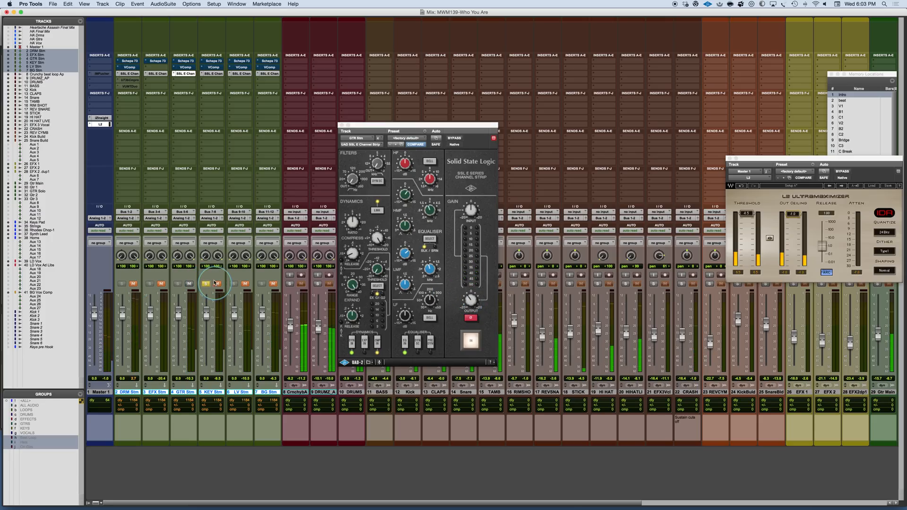
click(214, 74)
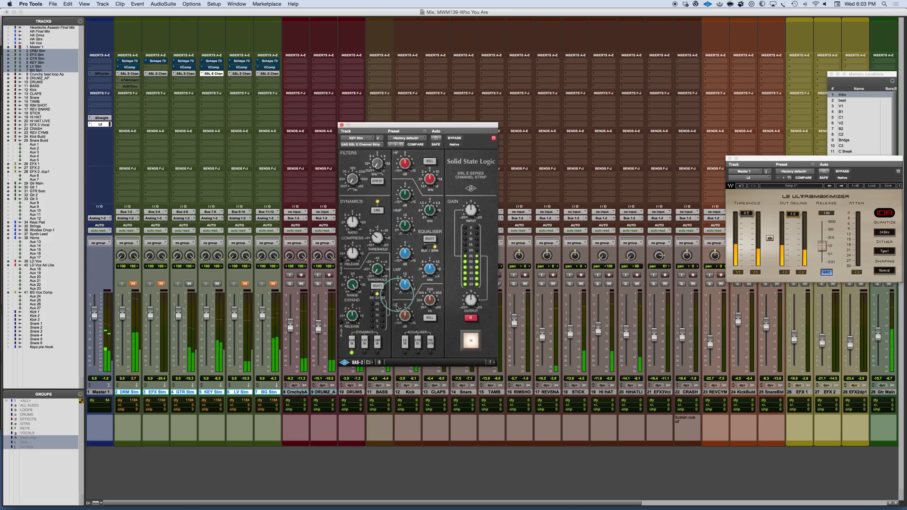
click(405, 341)
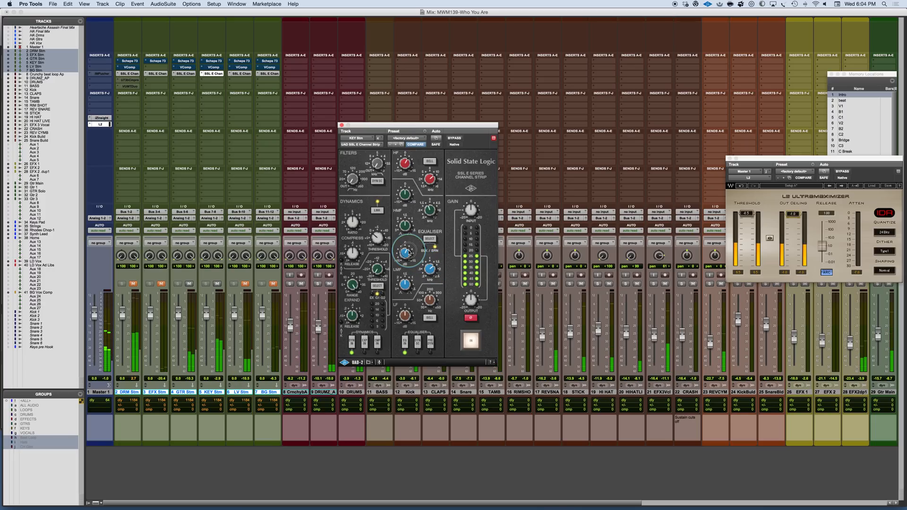
click(434, 241)
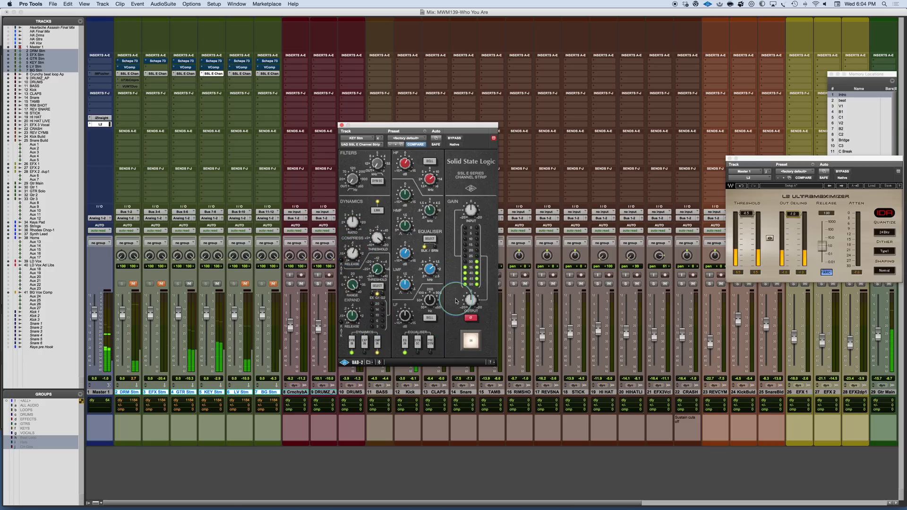
drag(467, 297, 471, 304)
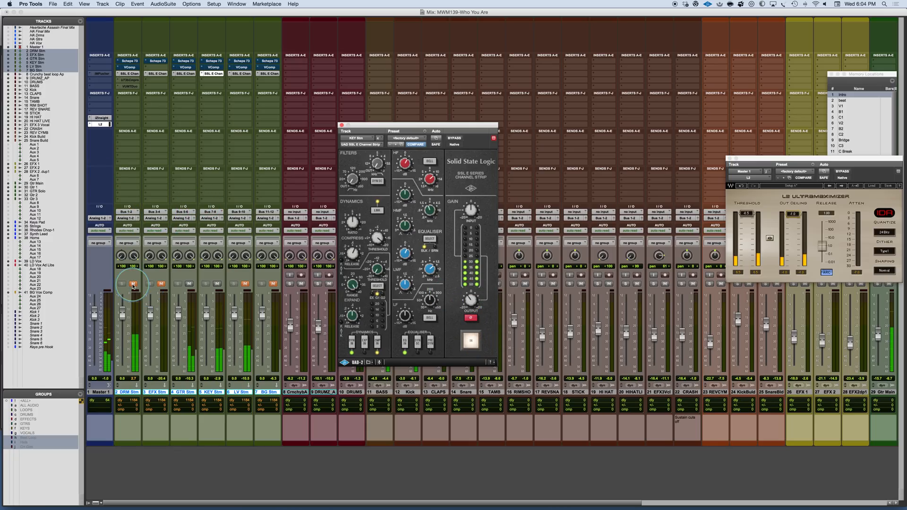
- Unmute DRM Stm, EFX Stm and LV Stm, and open LV Stm's SSL E Channel Strip
click(159, 286)
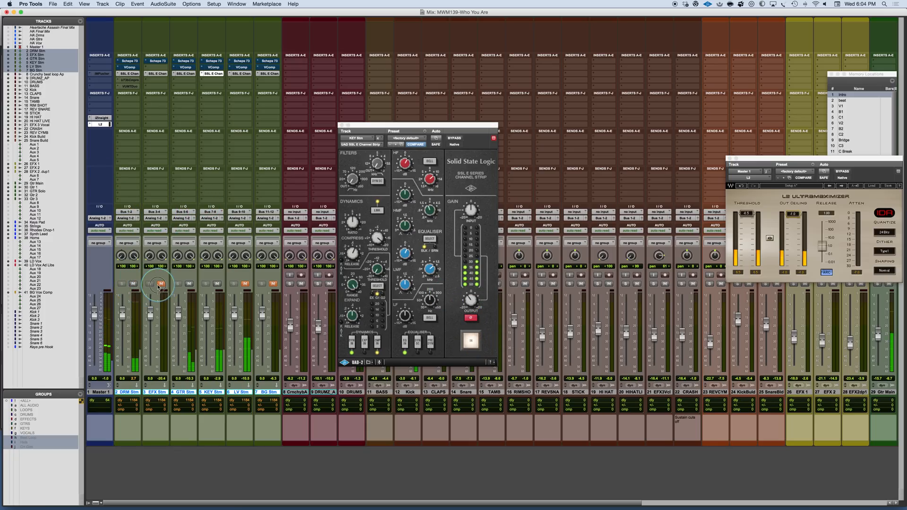
click(245, 284)
click(241, 74)
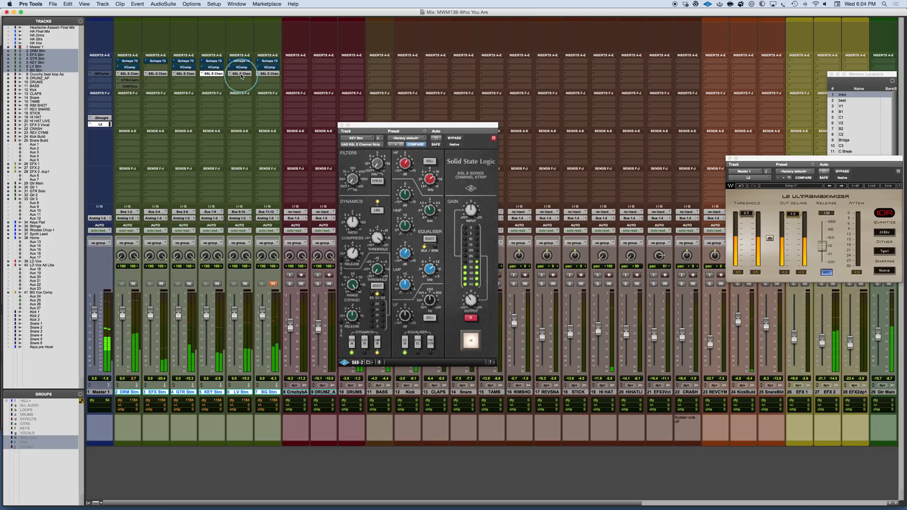
- Adjust LV Stm's HF band with the black EQ selected, and compare the channel strip off and on
drag(405, 163, 429, 174)
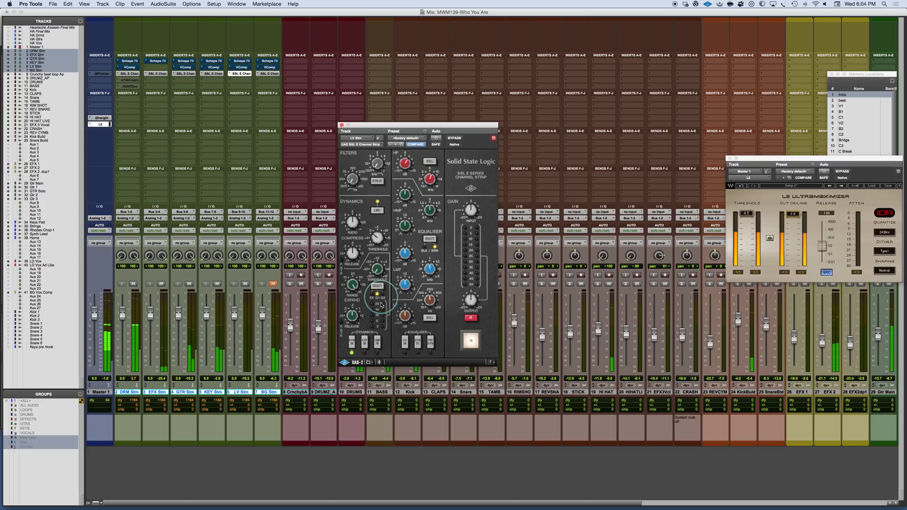
click(430, 241)
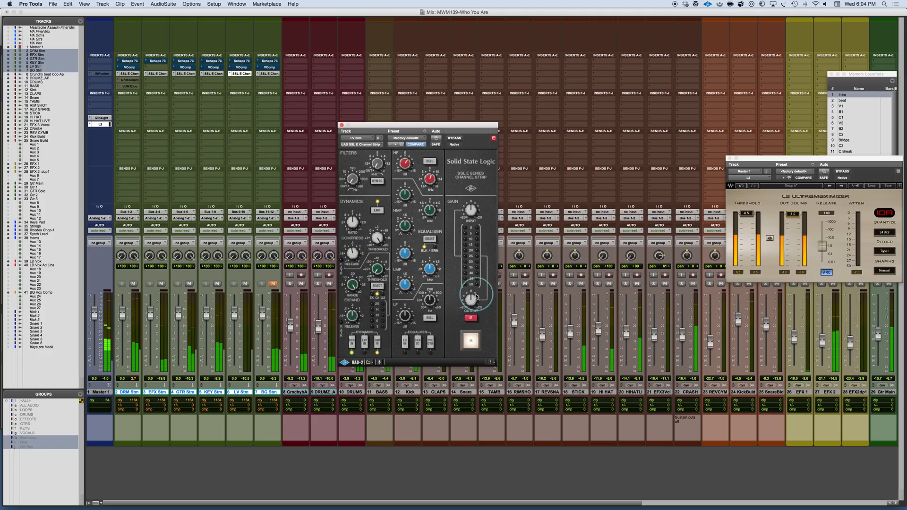
click(471, 348)
click(471, 348)
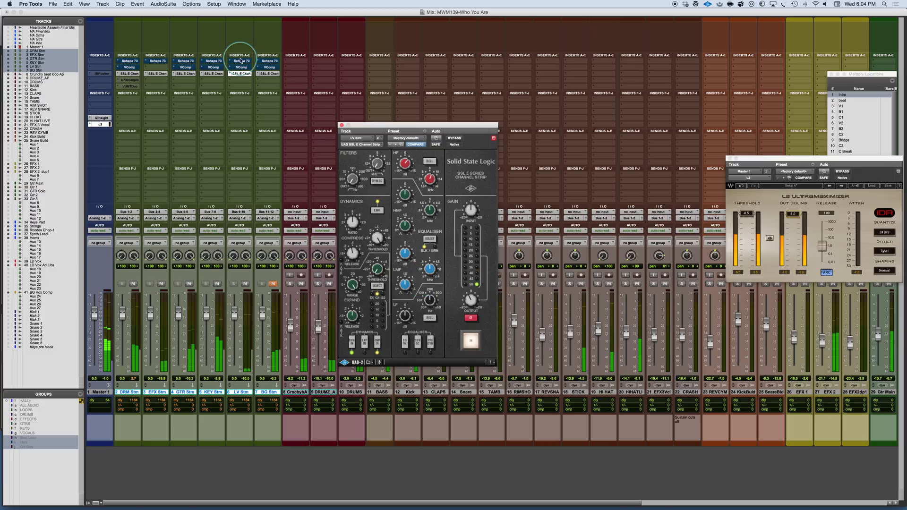
- Open BG Stm's SSL E Channel Strip, unmute the track, and shape its HF and HMF bands with the black EQ
click(269, 74)
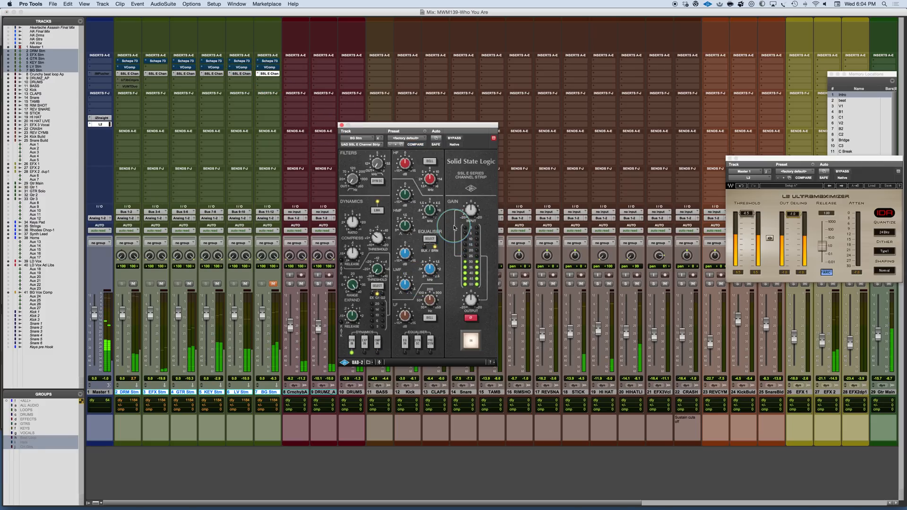
click(274, 284)
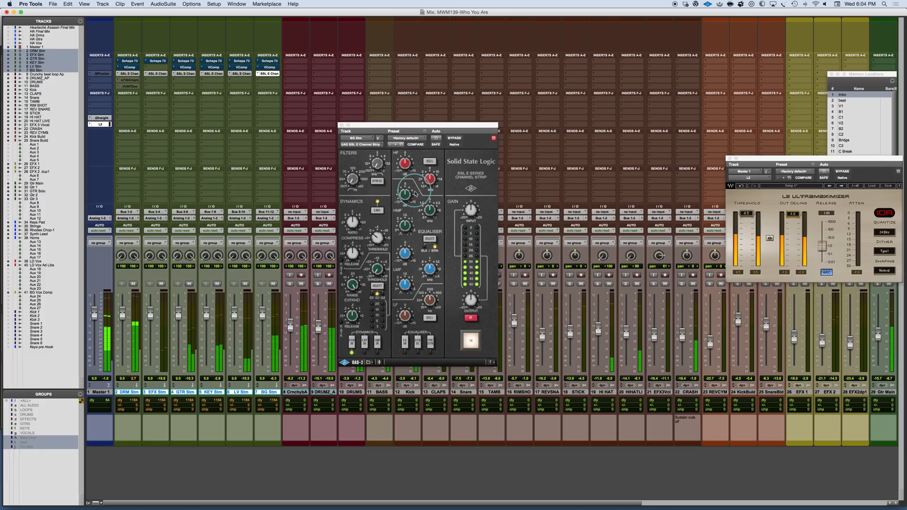
drag(434, 177, 435, 187)
click(430, 239)
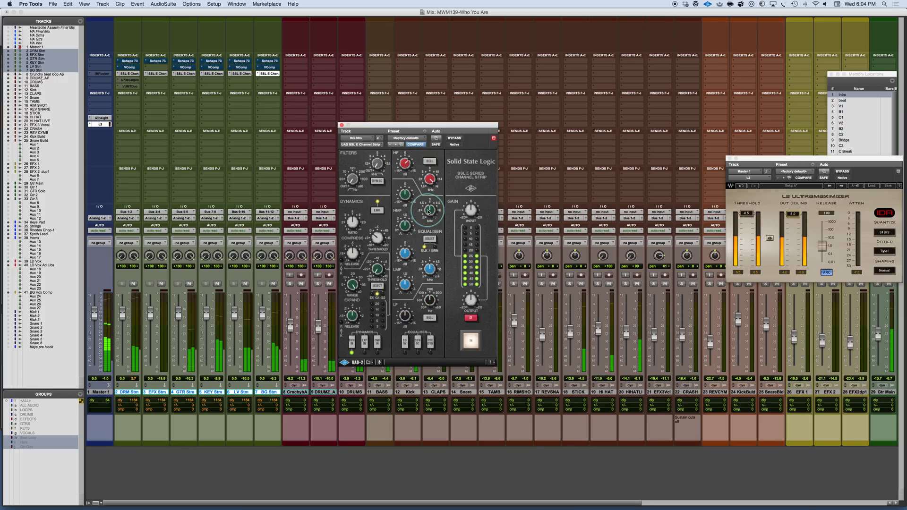
drag(428, 209, 430, 207)
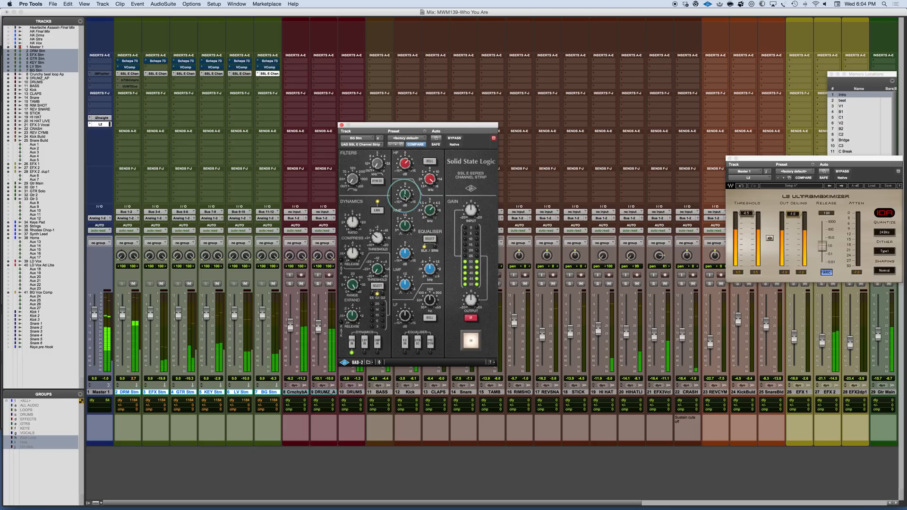
drag(406, 193, 408, 192)
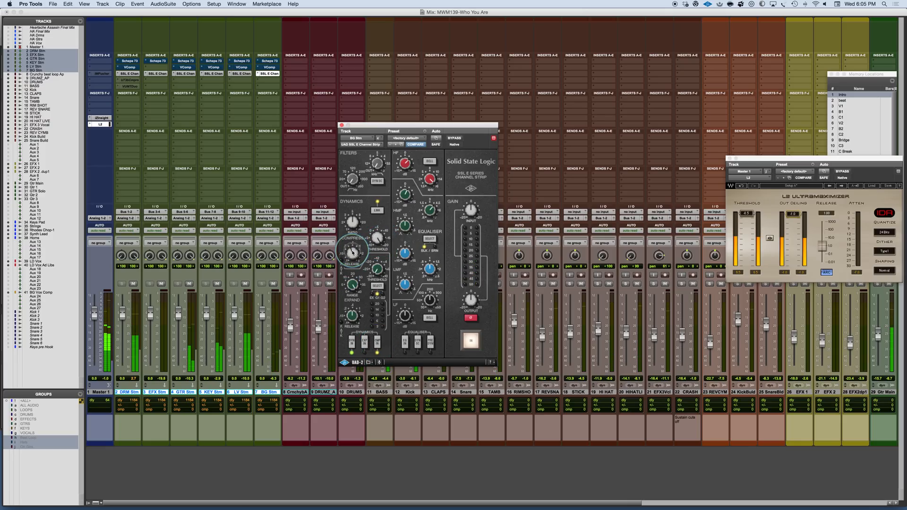
- Find the BG Vox Comp track's vocal sections in the Edit window and play the song from around bar 17
key(super+equal)
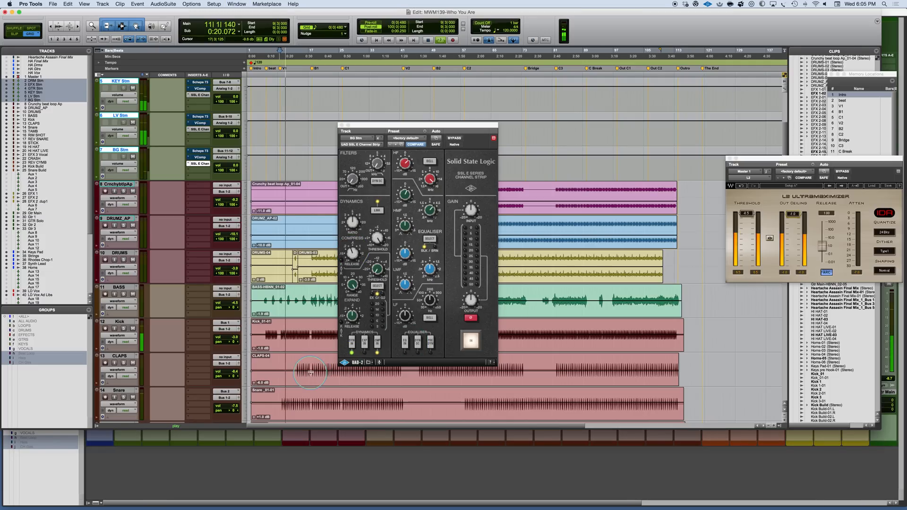
scroll(311, 373, down, 12)
key(space)
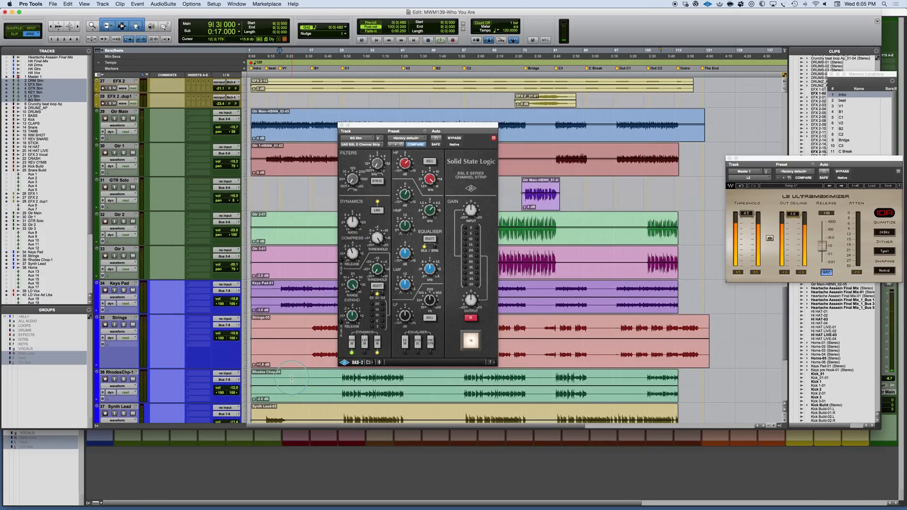
scroll(311, 390, down, 5)
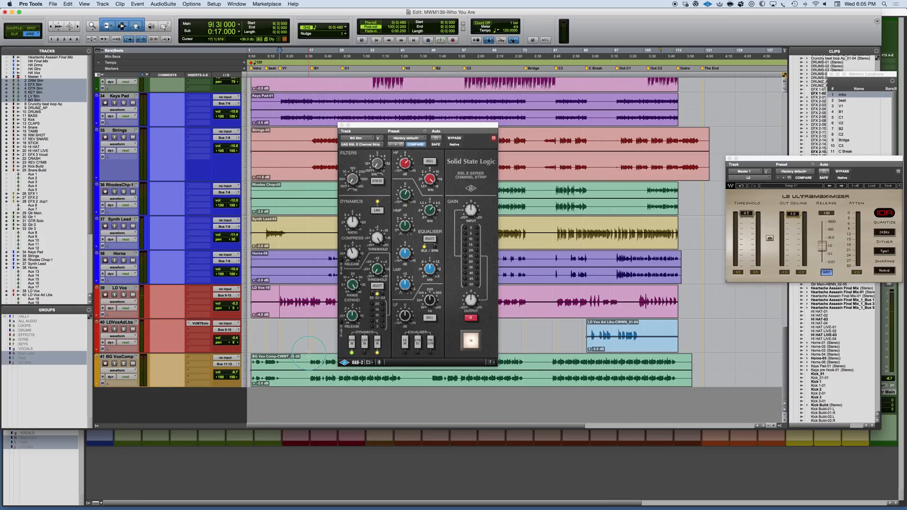
key(space)
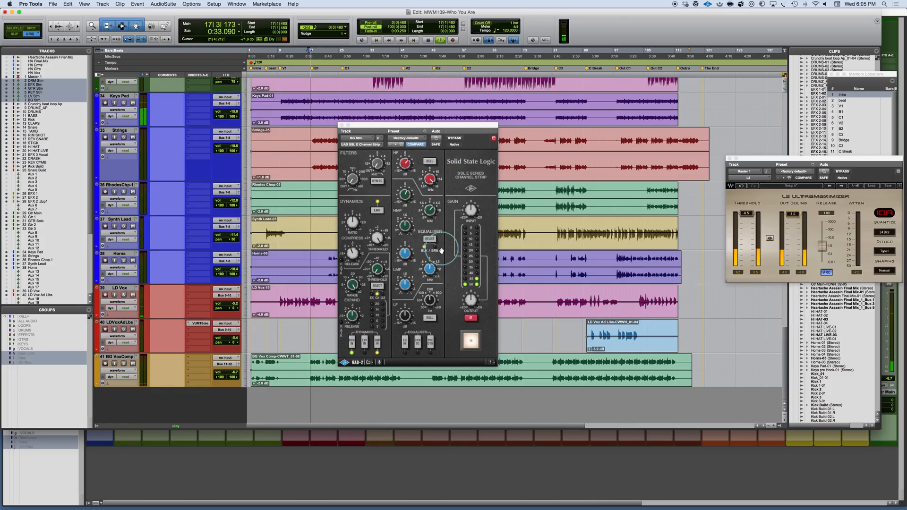
- Turn on BG Stm's equaliser and fine-tune its HF and HMF bands while the background vocals play
click(405, 342)
click(377, 269)
drag(404, 166, 411, 162)
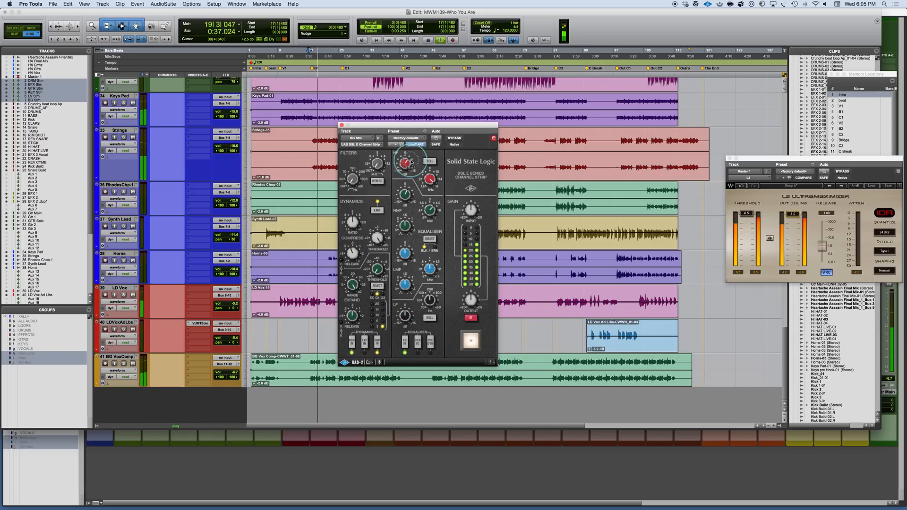
click(409, 193)
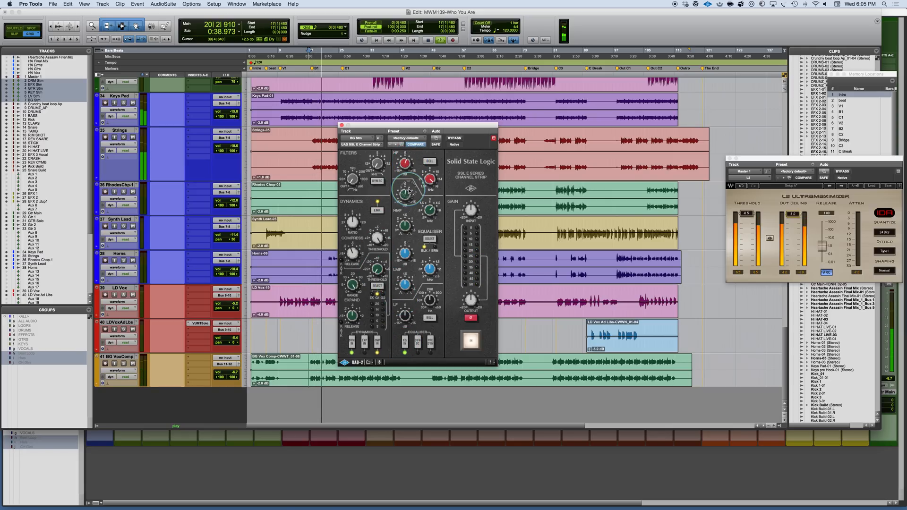
click(434, 211)
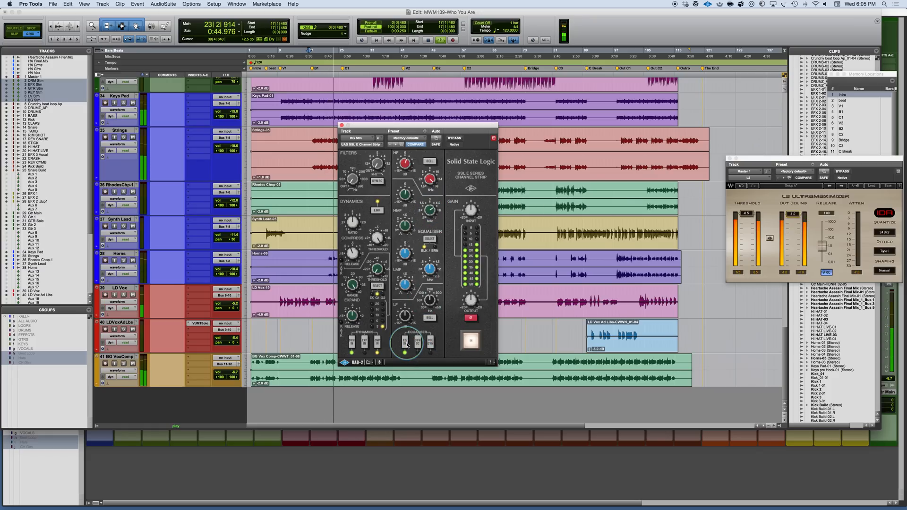
click(471, 297)
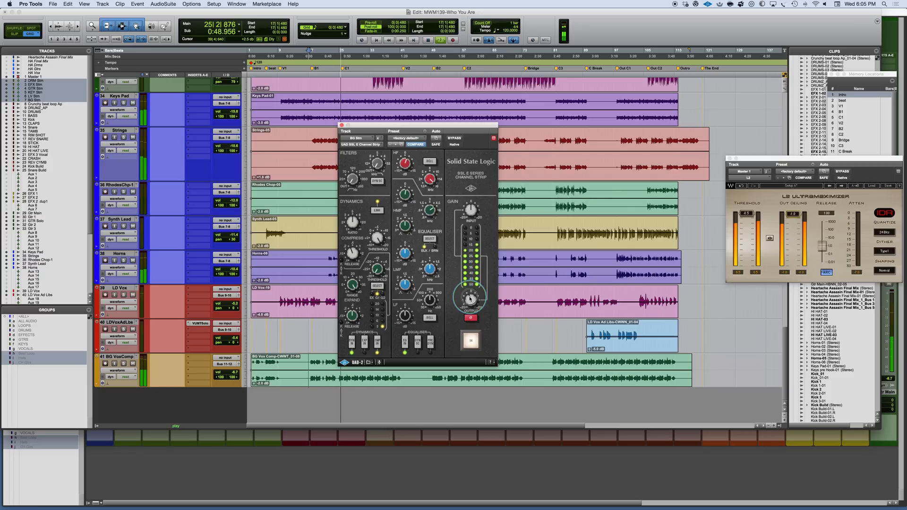
click(341, 260)
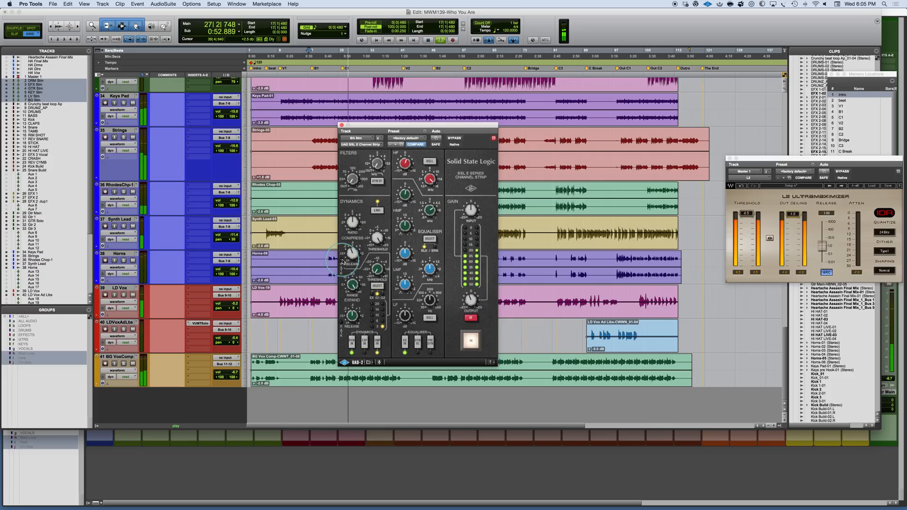
click(468, 343)
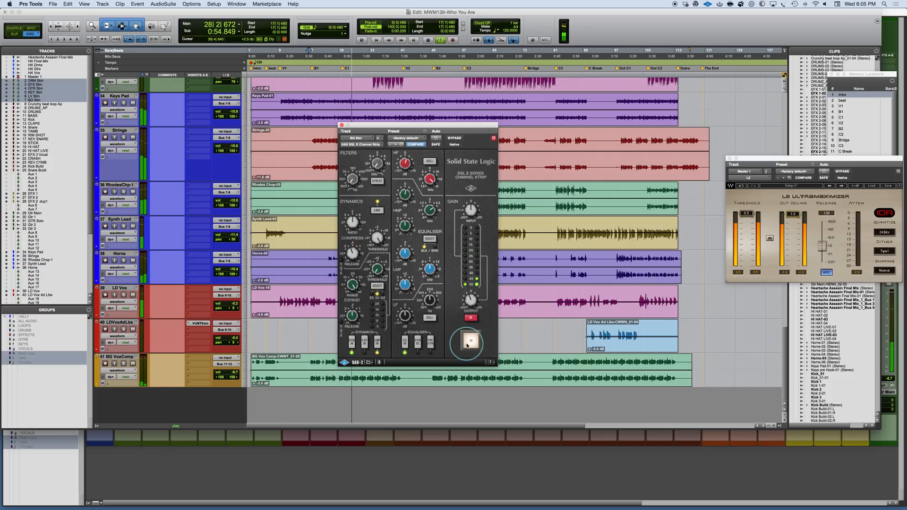
click(468, 343)
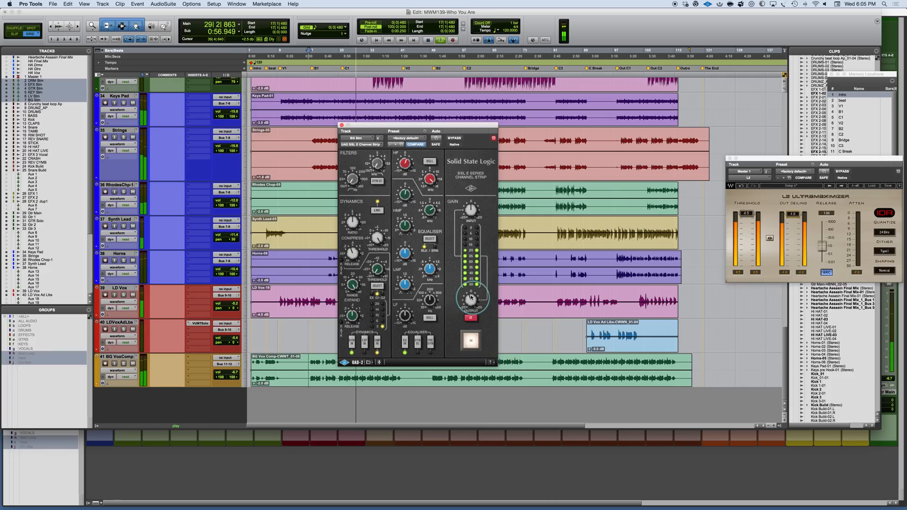
click(469, 343)
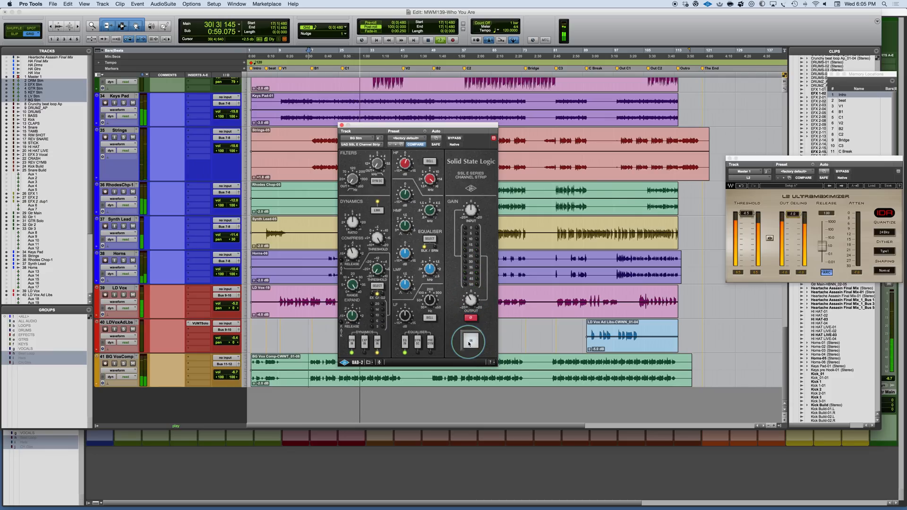
- Compare Scheps 73 and VComp against the SSL E Channel Strips on all stems in the Mix window, leaving the SSL strips active
key(super+equal)
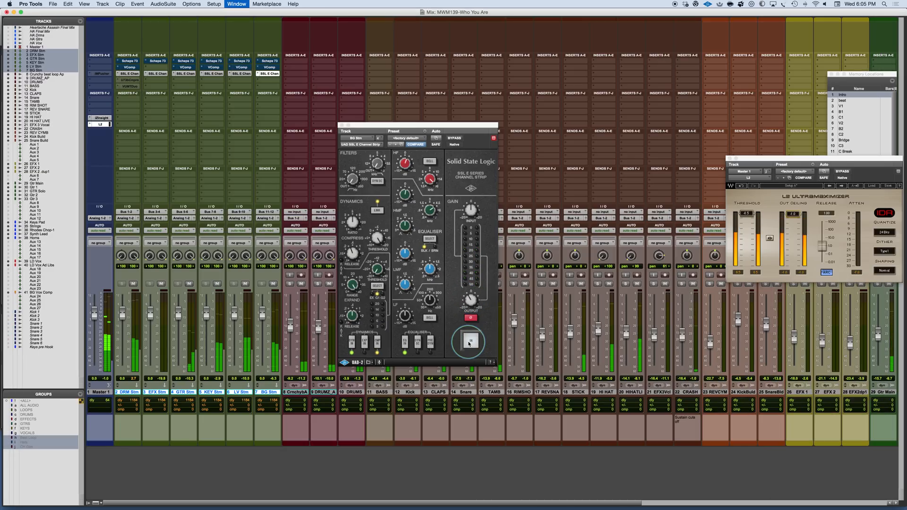
alt+shift+super+click(128, 74)
alt+shift+super+click(129, 61)
alt+shift+super+click(130, 67)
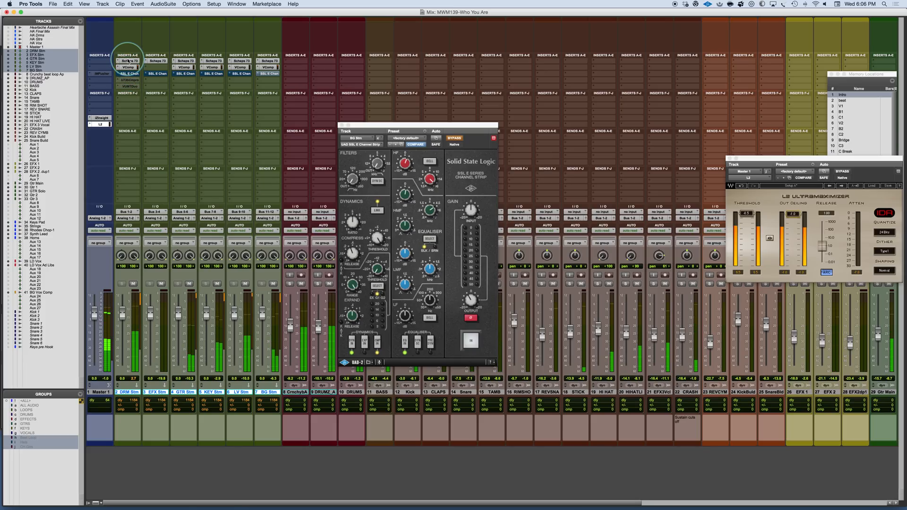
alt+shift+super+click(128, 61)
alt+shift+super+click(128, 68)
alt+shift+super+click(128, 73)
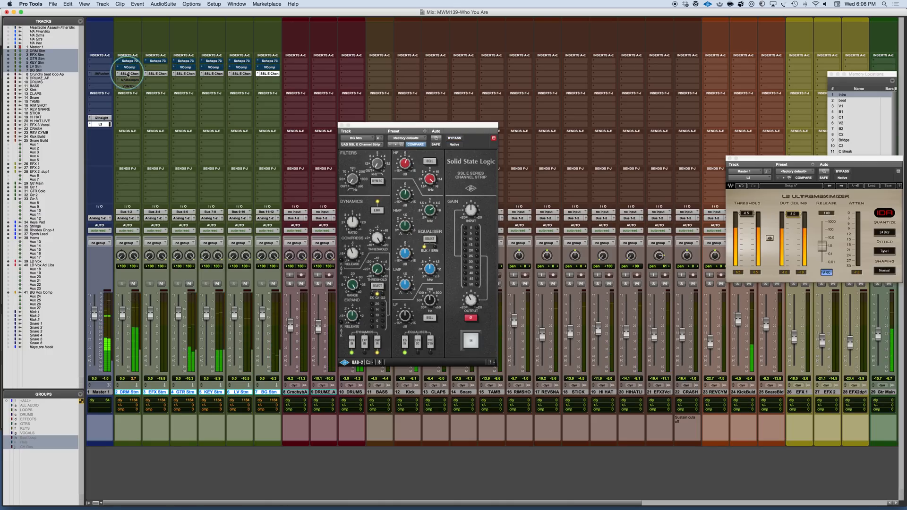
- Check the output settings of the SSL E Channel Strips on DRM, EFX, GTR, KEY and BG Stm while the song plays
click(131, 74)
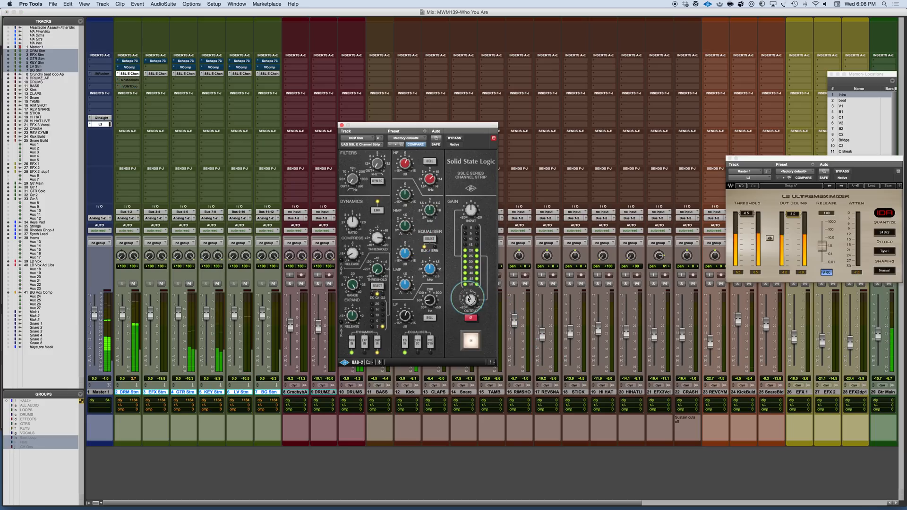
click(157, 74)
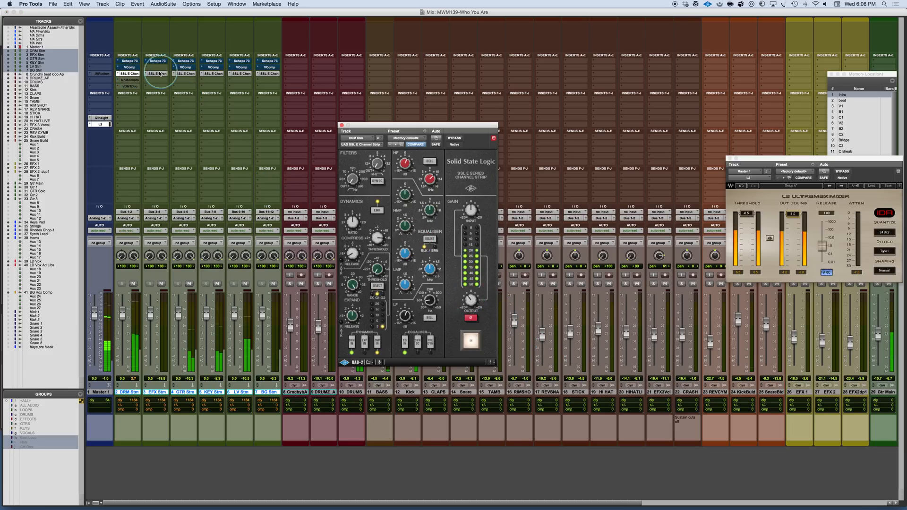
click(470, 299)
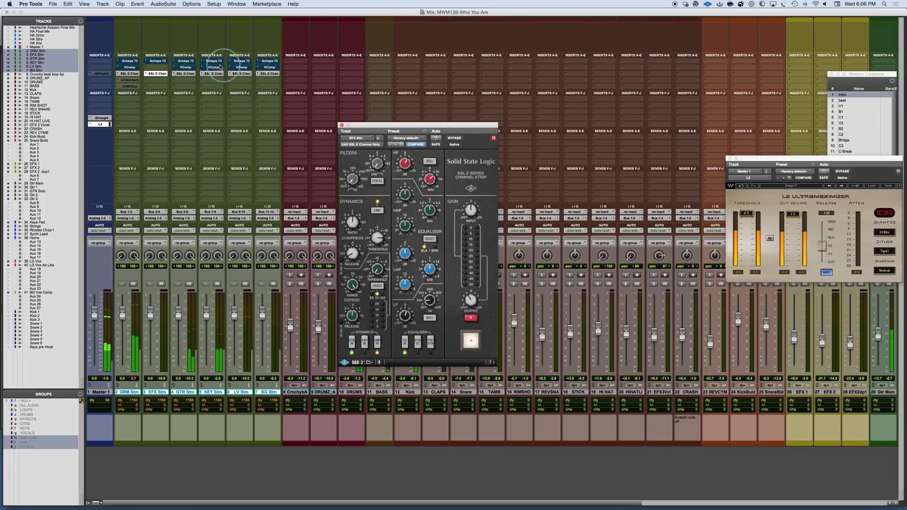
click(185, 74)
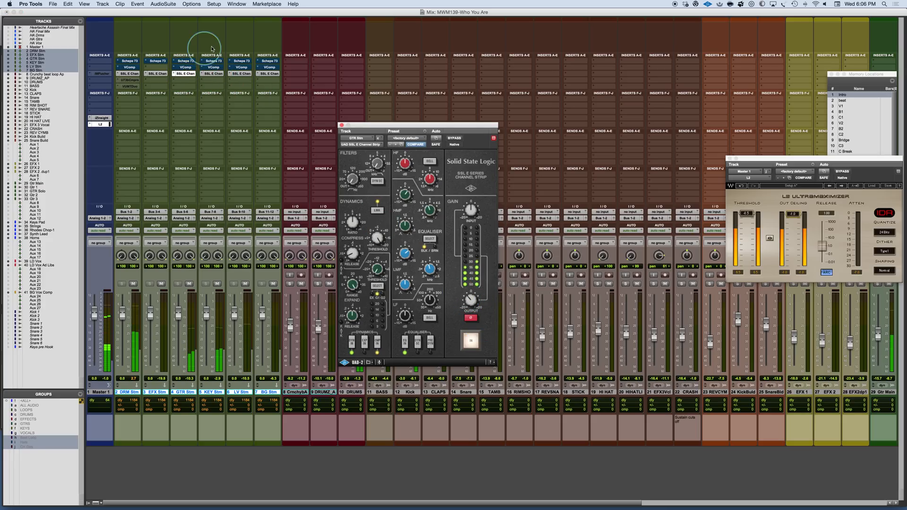
click(212, 74)
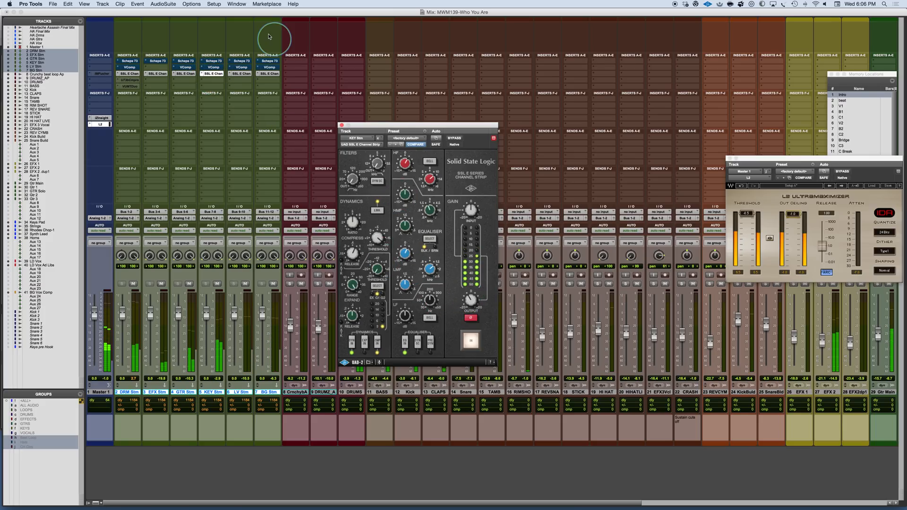
click(268, 74)
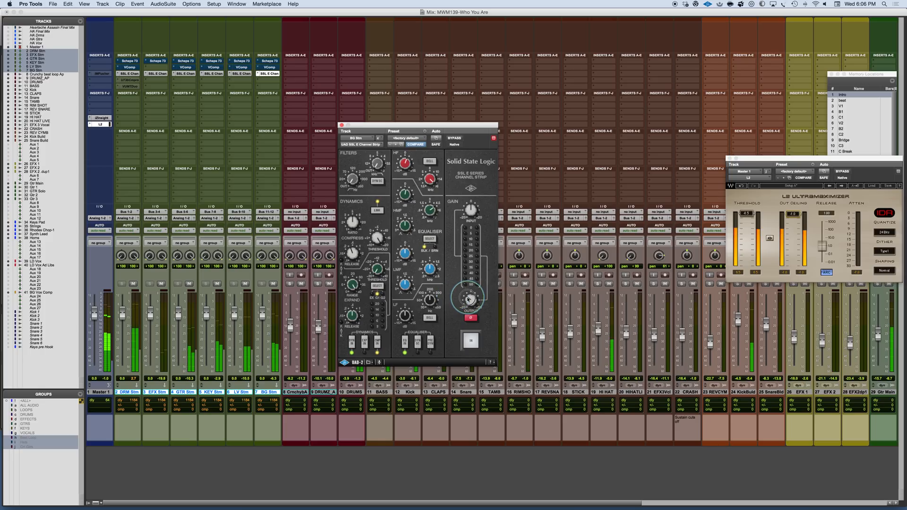
- Compare the SSL E Channel Strips off and on across all stems, then switch the stems to Scheps 73 and VComp
alt+shift+super+click(135, 74)
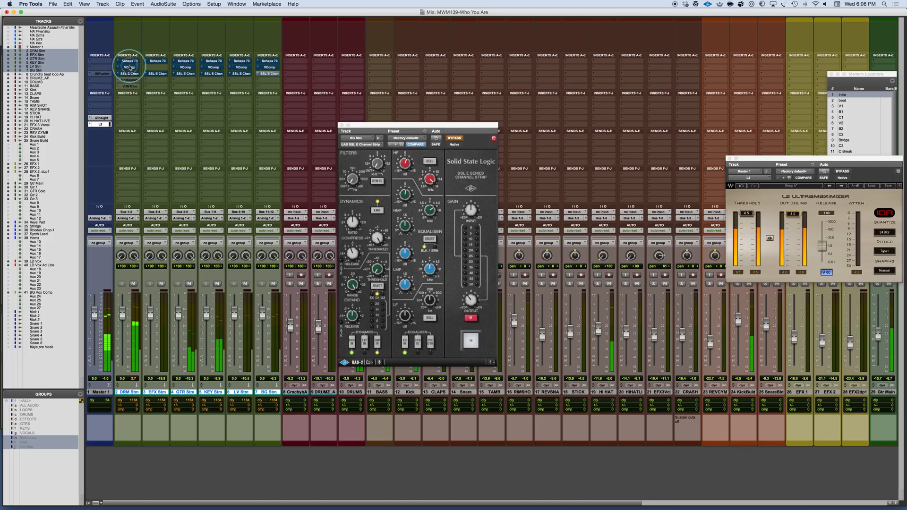
alt+shift+super+click(130, 68)
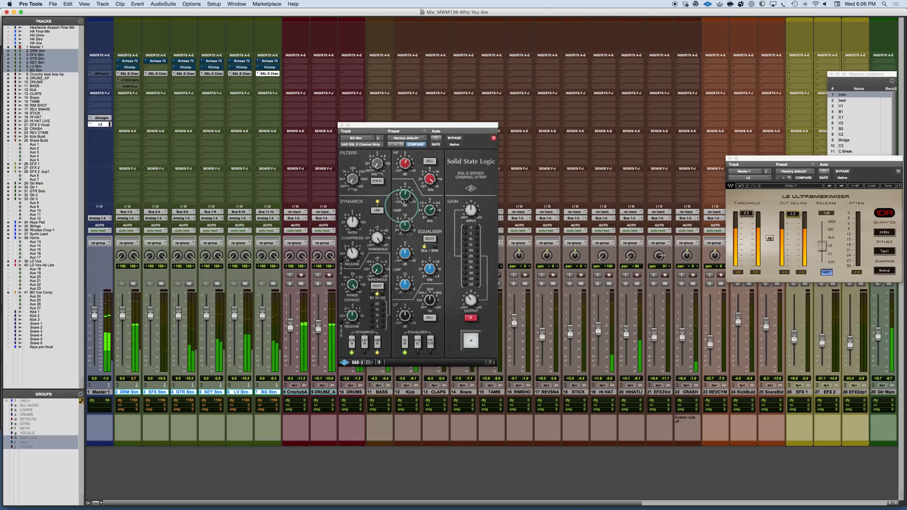
alt+shift+super+click(132, 75)
alt+shift+super+click(131, 61)
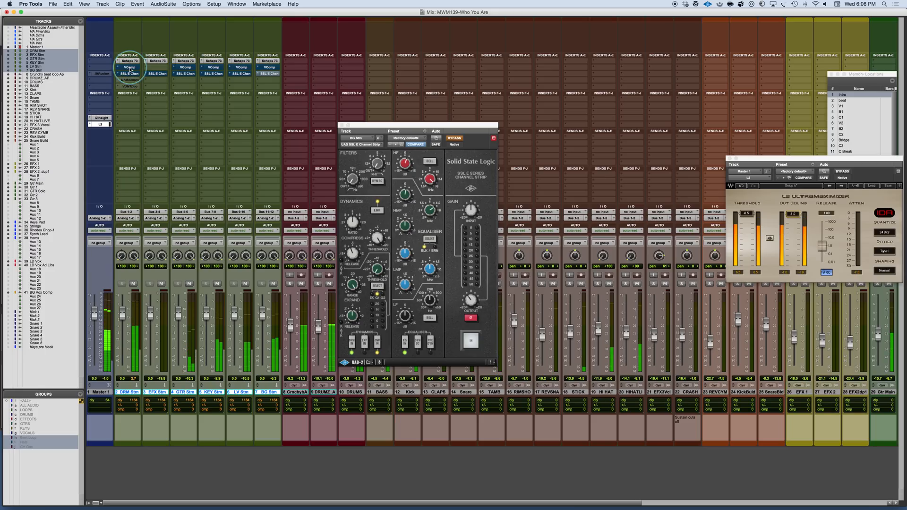
alt+shift+super+click(130, 67)
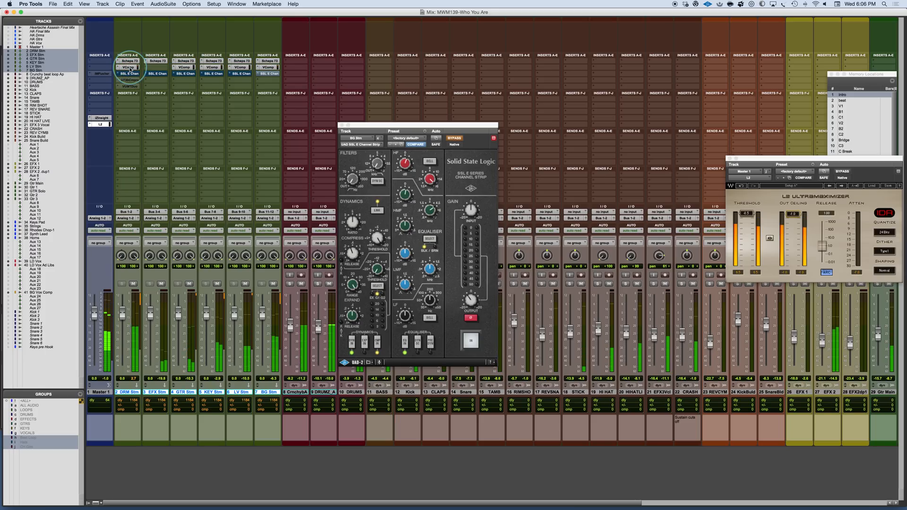
- Examine the Scheps 73 settings on BG Stm, LV Stm, KEY Stm and DRM Stm
click(268, 62)
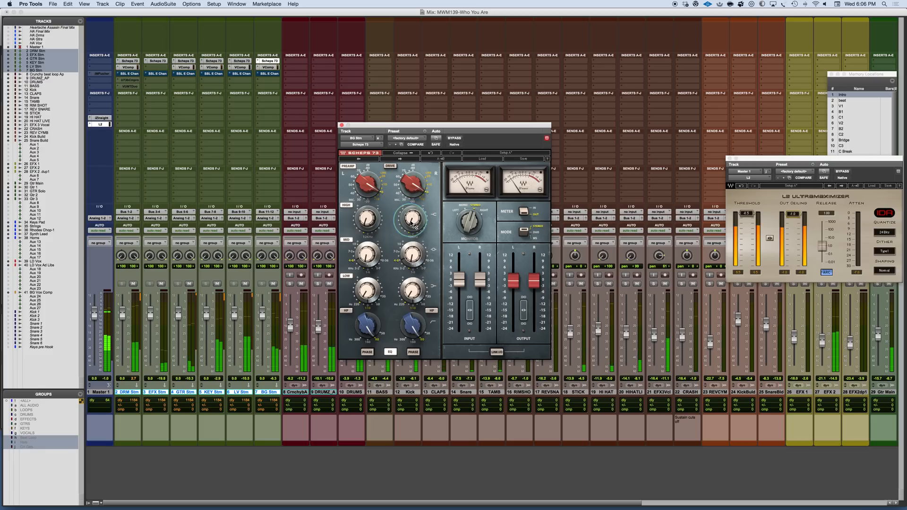
click(244, 62)
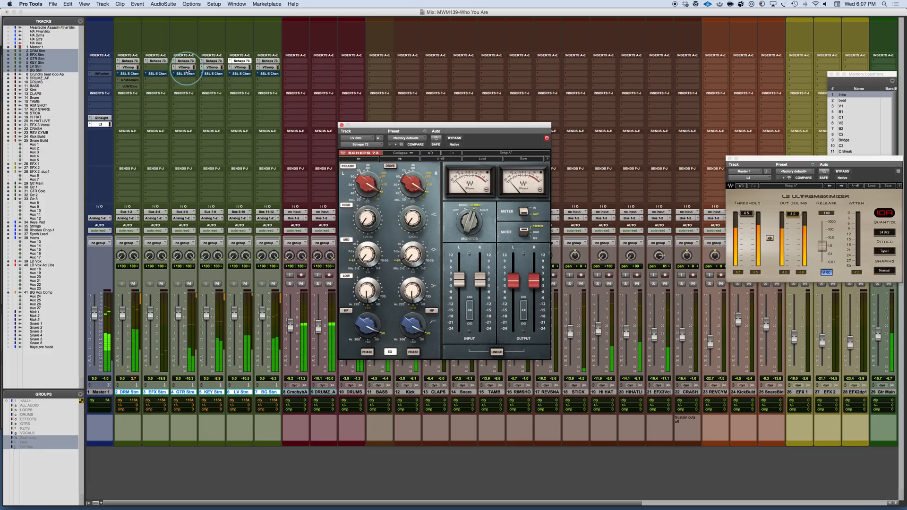
click(215, 61)
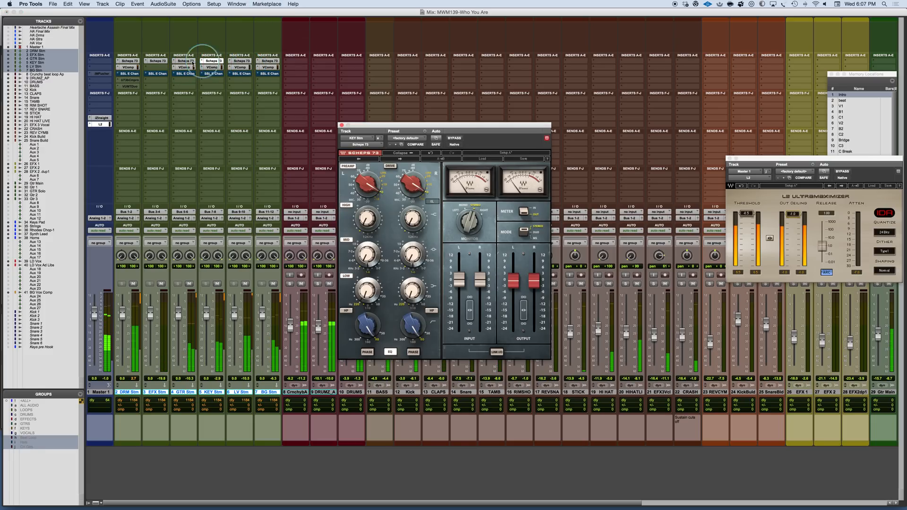
click(133, 60)
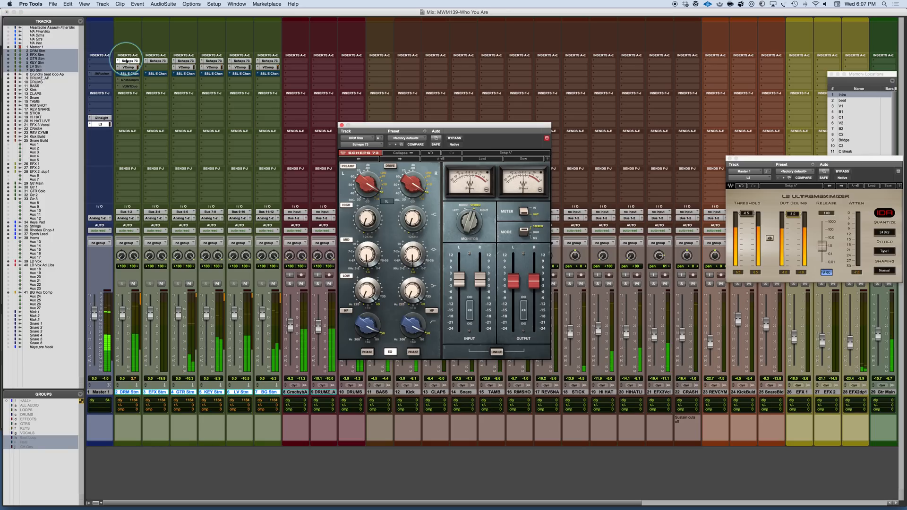
- Switch all stems from Scheps 73 and VComp back to the SSL E Channel Strips, then bypass the SSL strips too
alt+shift+super+click(130, 61)
alt+shift+super+click(129, 67)
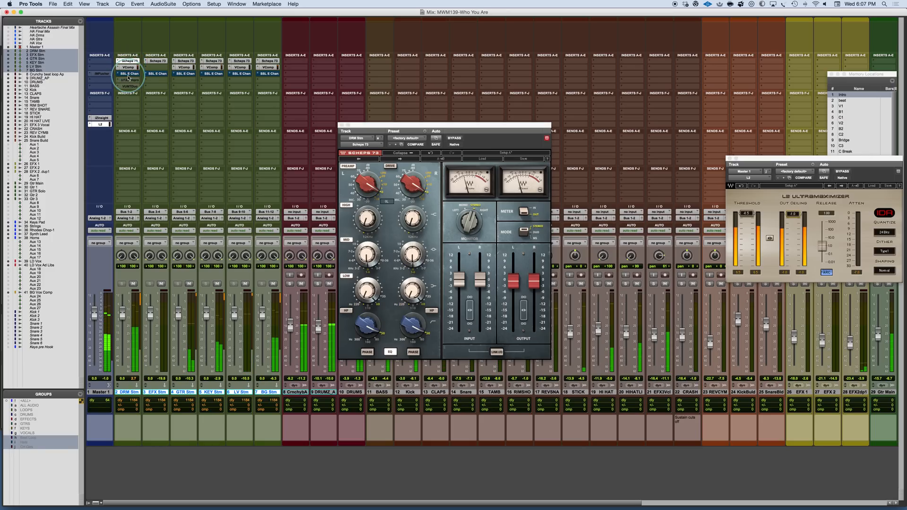
alt+shift+super+click(128, 73)
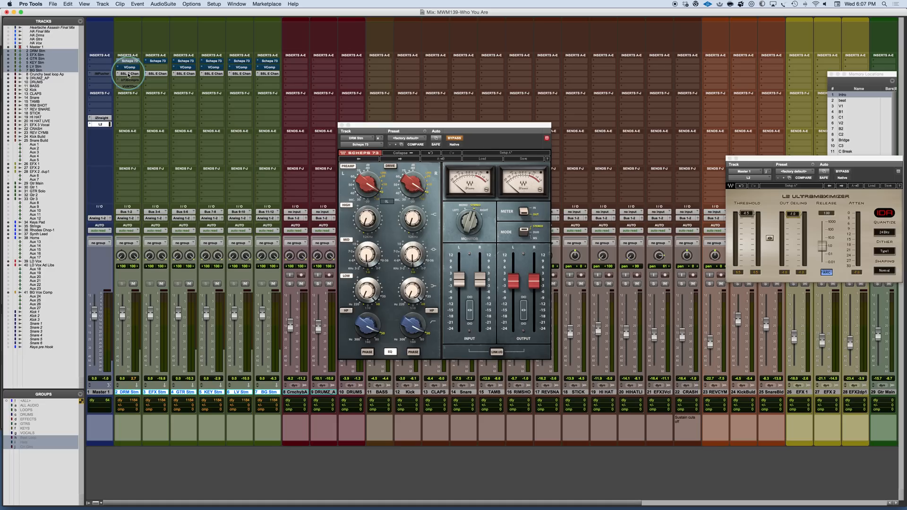
alt+shift+super+click(128, 75)
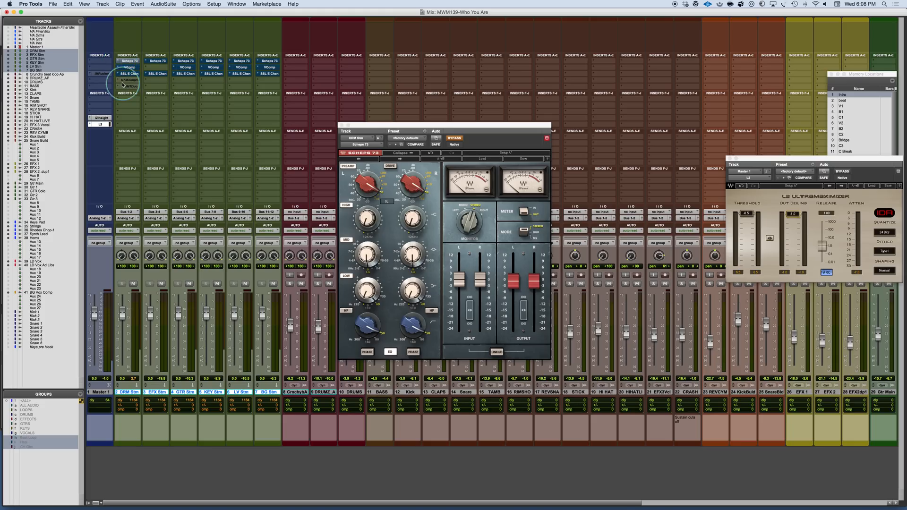
- Insert the stereo API-550B equaliser on Master 1 in the free slot above iZInsight
click(88, 80)
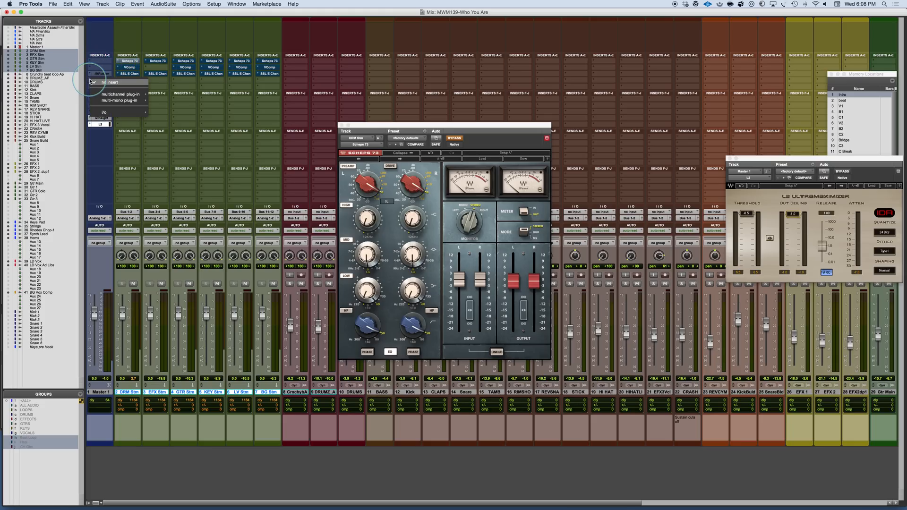
mouse_move(123, 94)
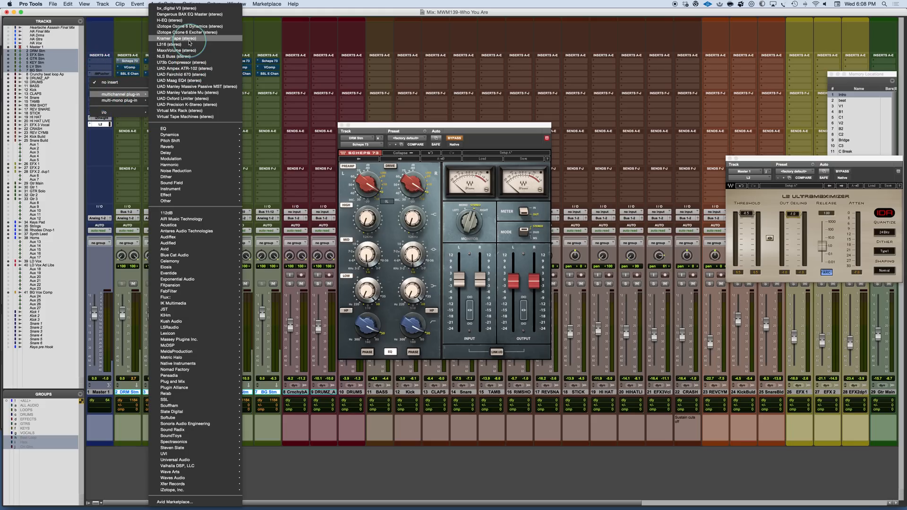
mouse_move(190, 130)
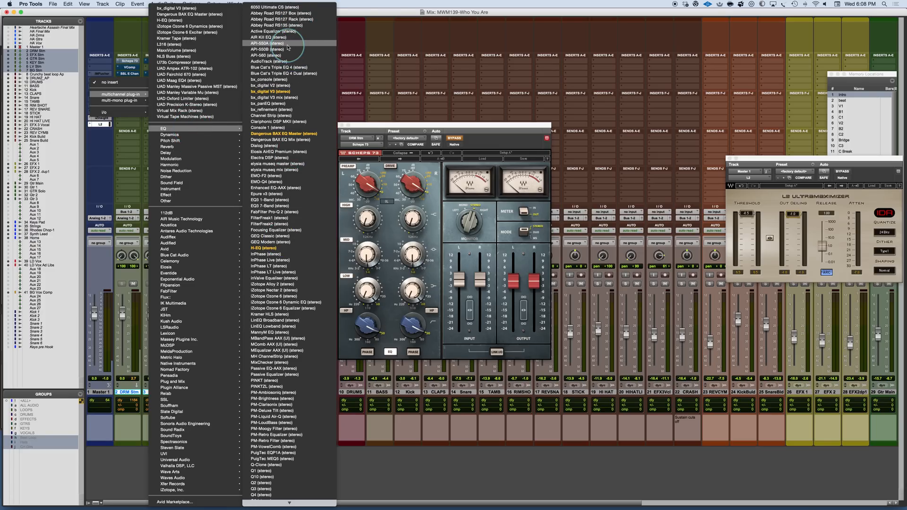
click(267, 49)
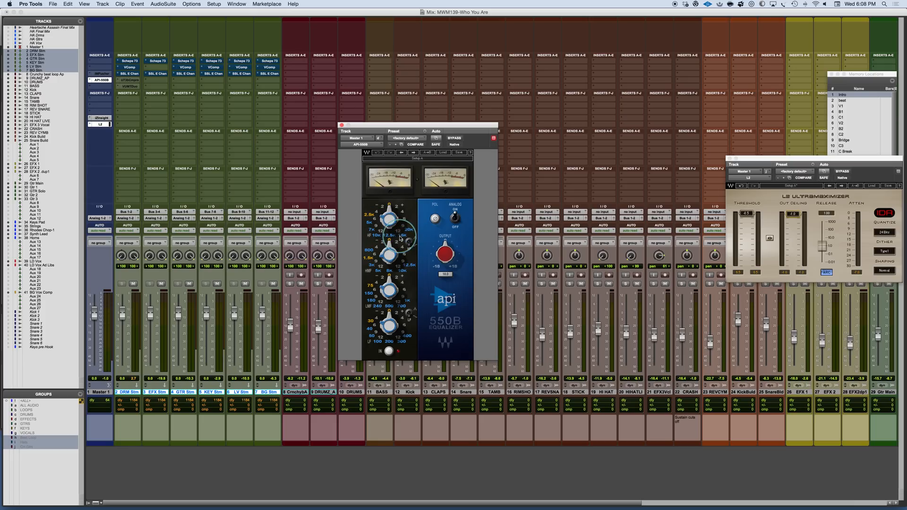
- Play the song and try the API-550B's equaliser and output controls on the master
drag(380, 237, 386, 239)
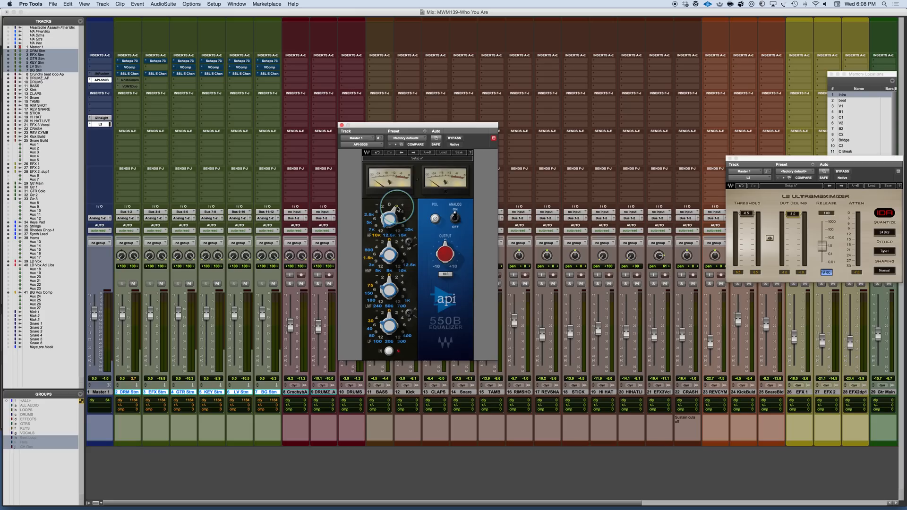
key(space)
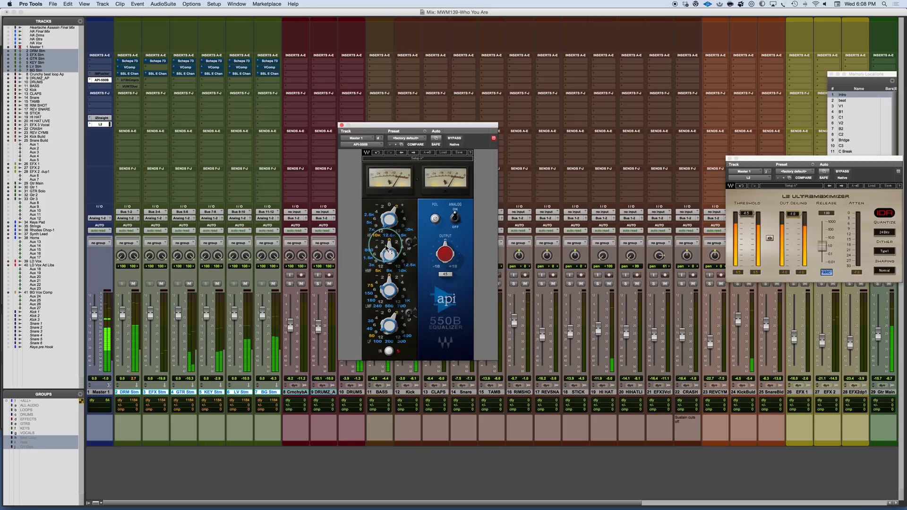
drag(443, 238, 443, 252)
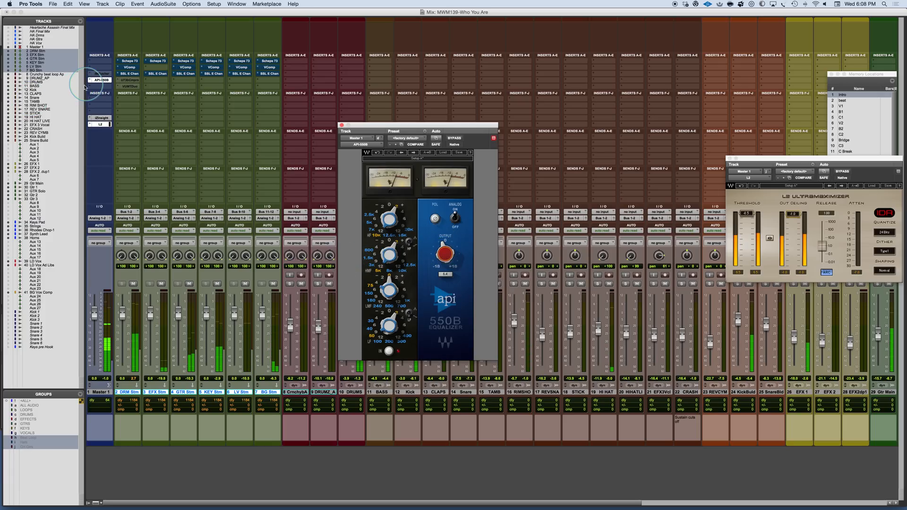
- Insert the stereo API-2500 compressor on Master 1 directly after the API-550B
click(89, 88)
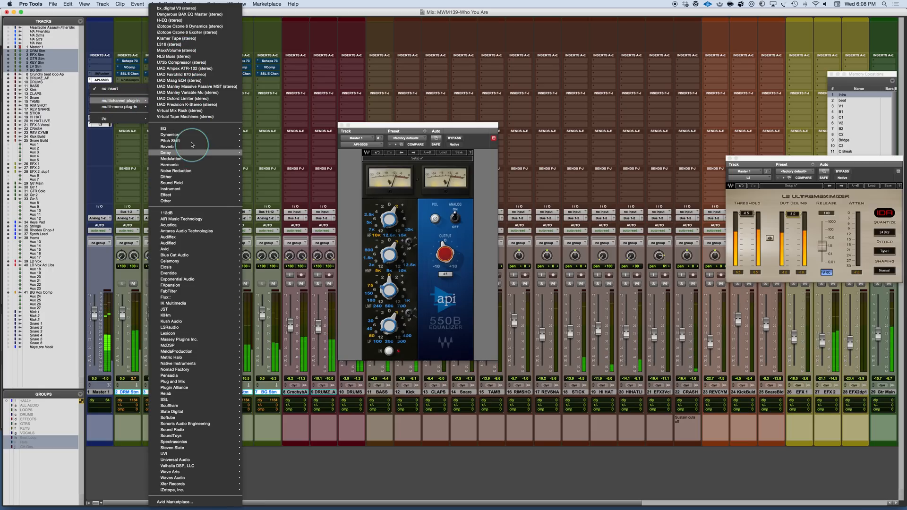
mouse_move(191, 135)
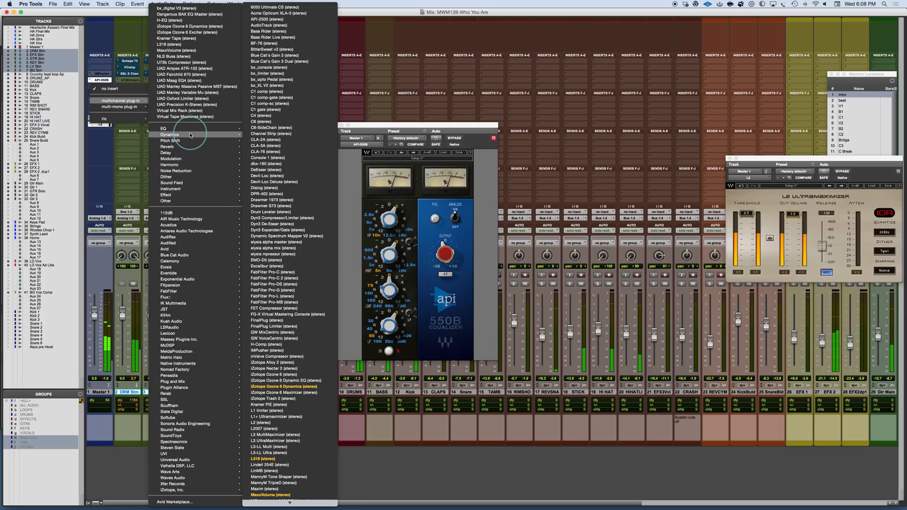
click(273, 20)
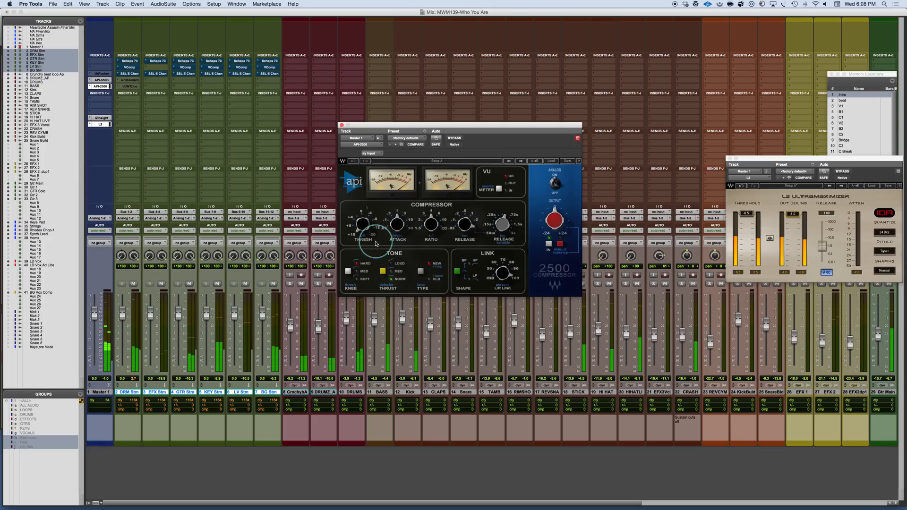
- Adjust the API-2500's attack, threshold and release while the song plays, choosing a fixed release instead of the variable one
drag(398, 221, 416, 237)
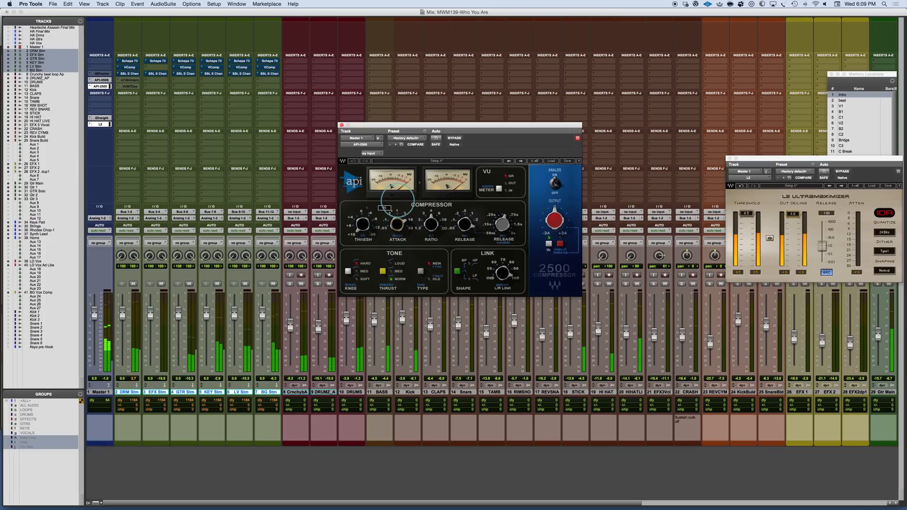
mouse_move(360, 225)
mouse_down()
mouse_move(357, 215)
mouse_move(365, 219)
mouse_up()
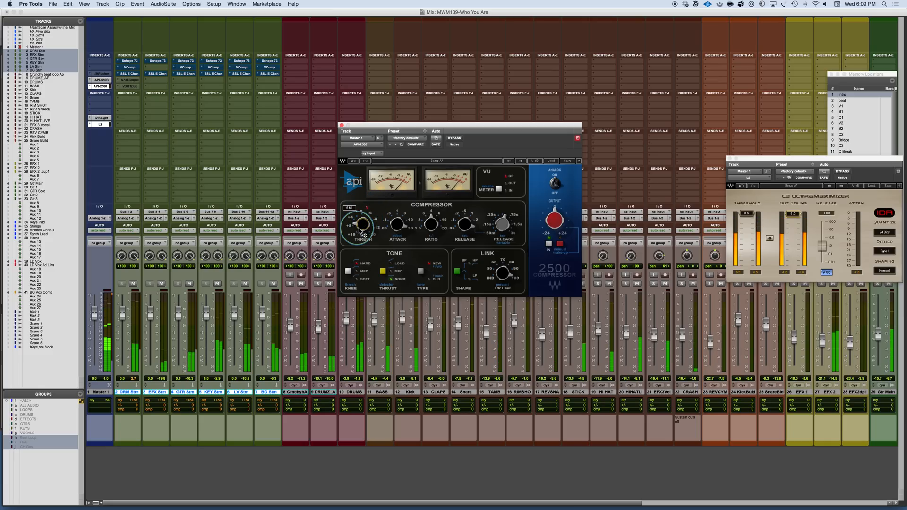
drag(464, 226, 455, 283)
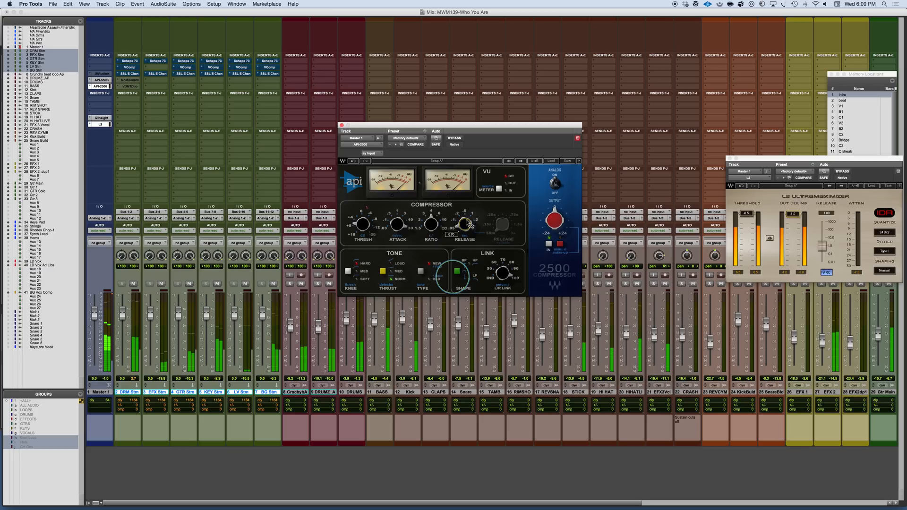
drag(357, 222, 357, 221)
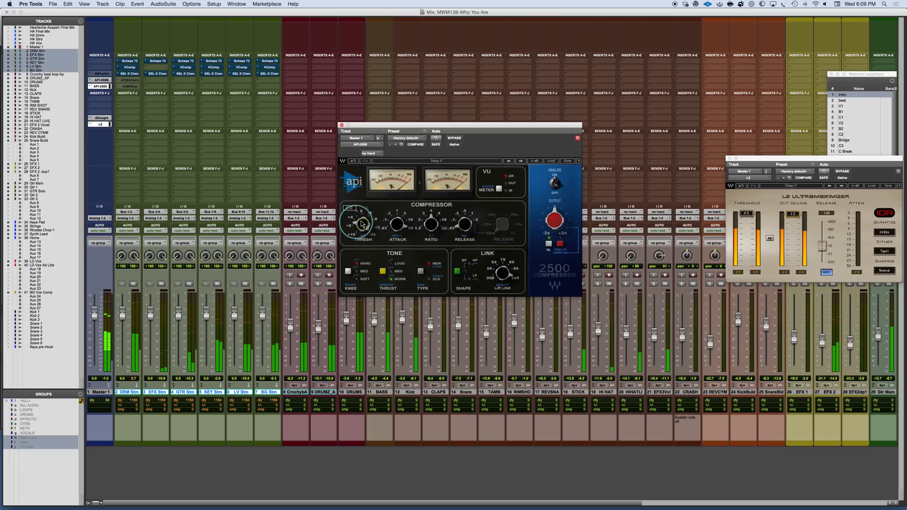
drag(458, 222, 458, 226)
drag(457, 222, 452, 208)
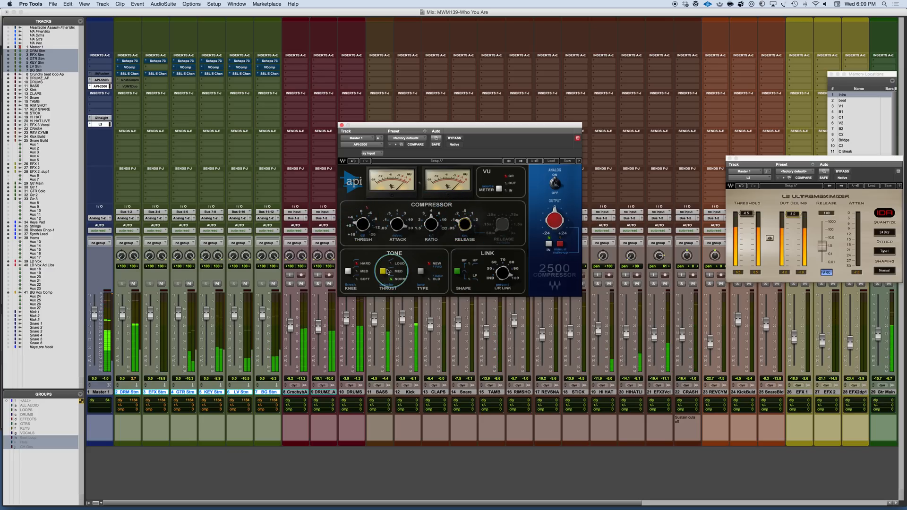
- Try the API-2500's knee and thrust options, set its type to Old and fine-tune the threshold
click(348, 271)
click(400, 269)
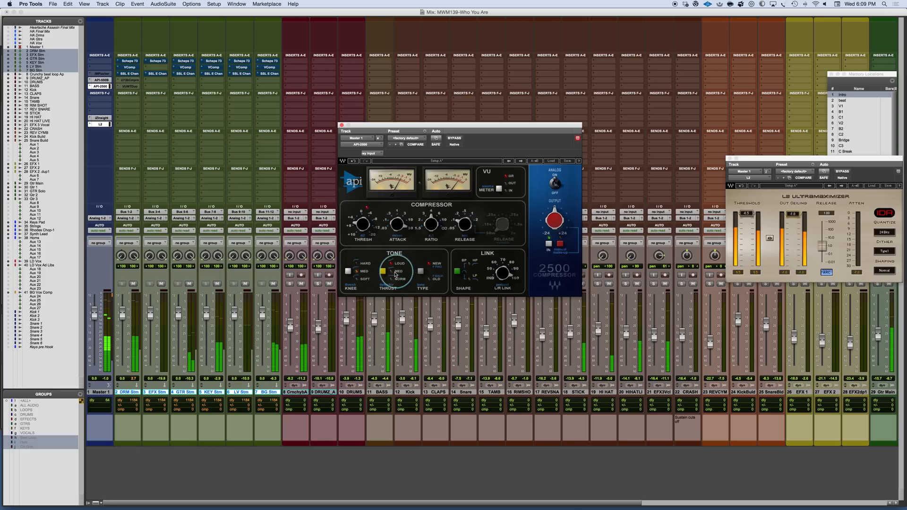
click(386, 271)
click(429, 284)
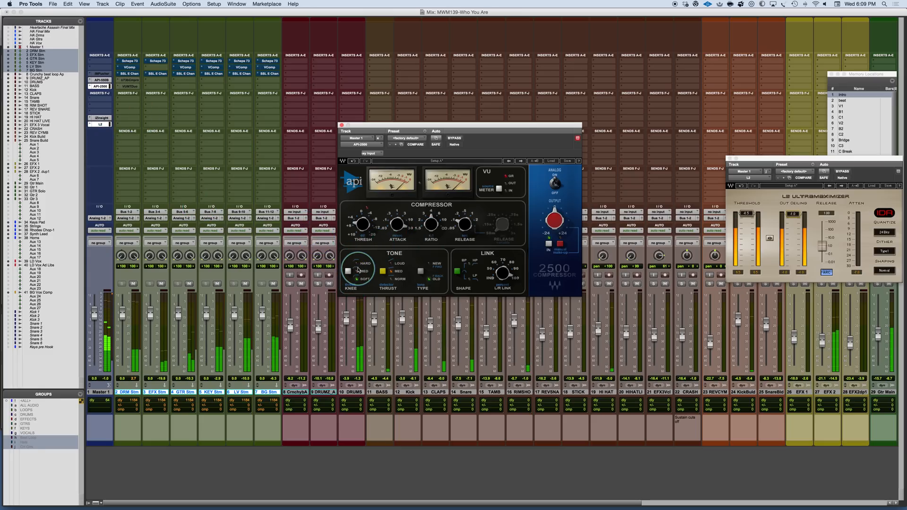
mouse_move(354, 220)
drag(354, 219, 355, 211)
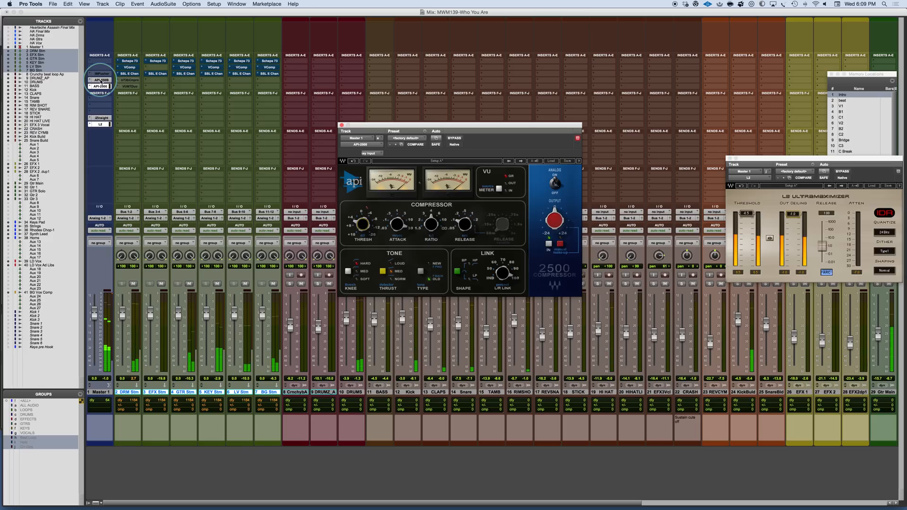
- Bypass both API plug-ins and copy the drum stem's SSL E Channel Strip to the Master 1 insert directly above them
super+click(101, 87)
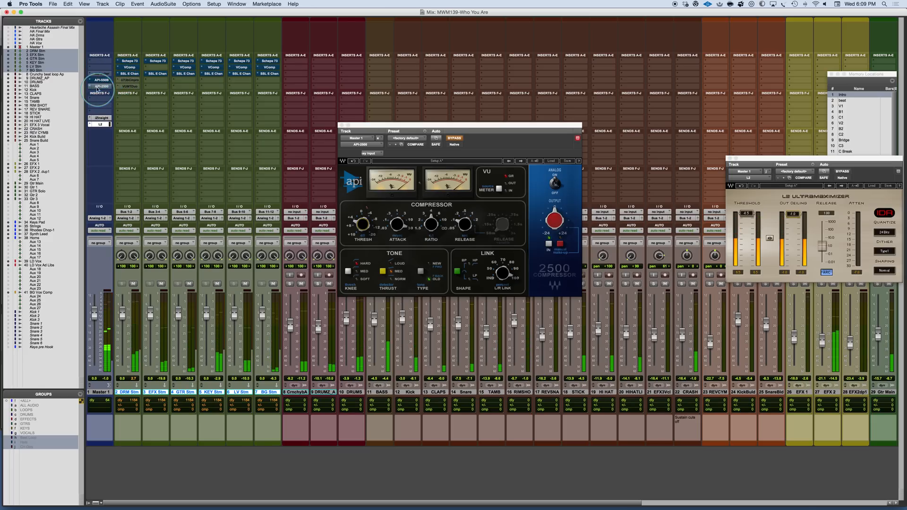
click(102, 80)
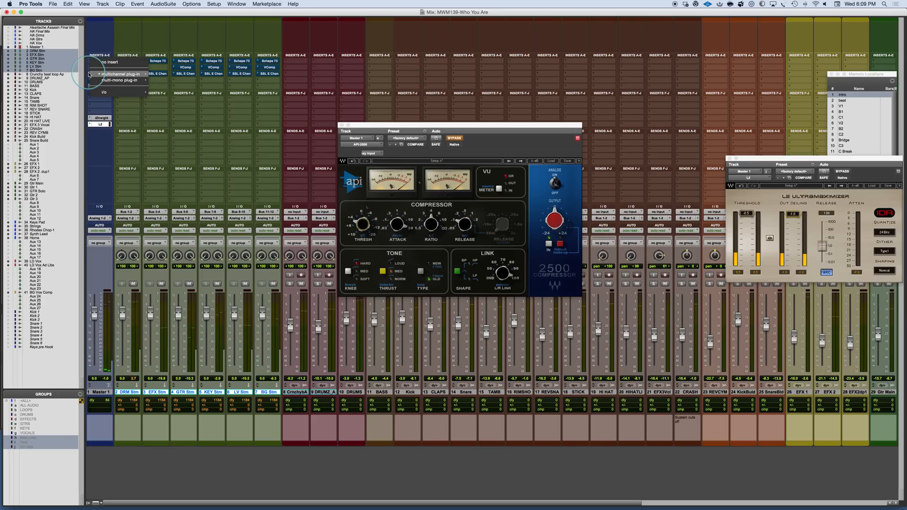
mouse_move(120, 80)
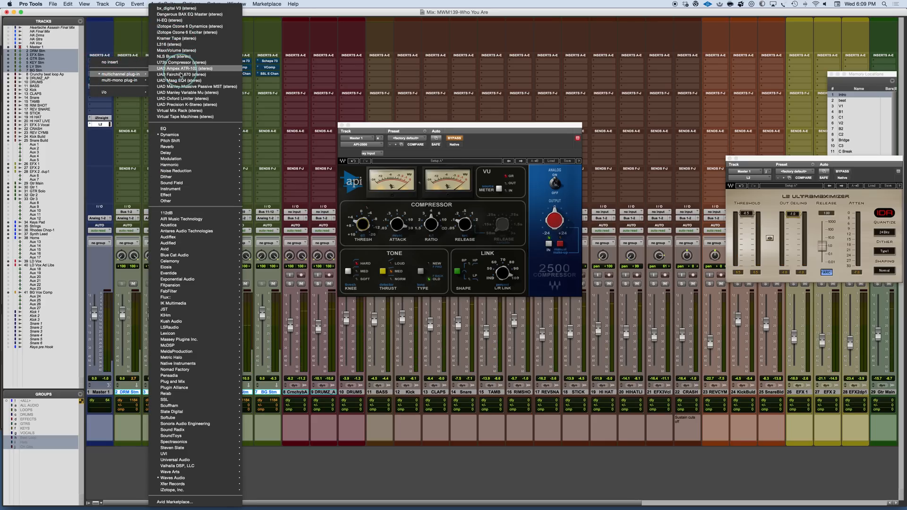
click(92, 45)
drag(130, 77, 101, 75)
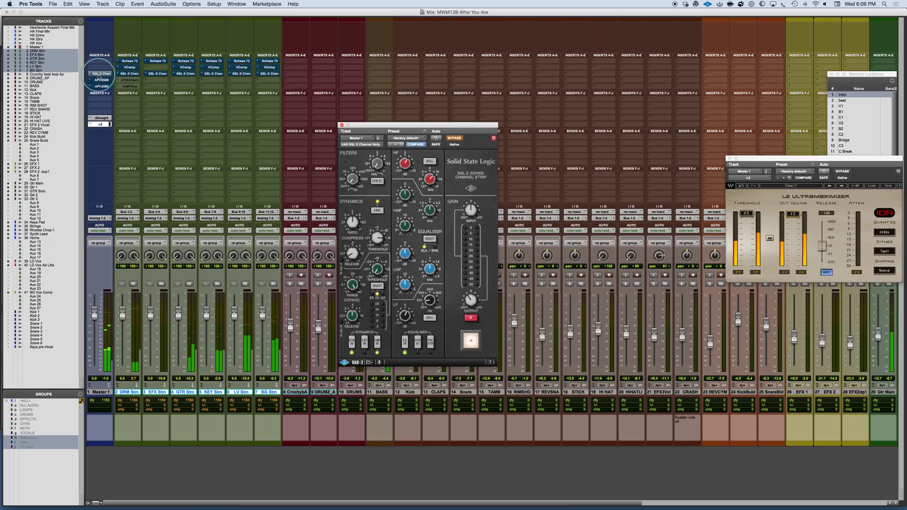
- Enable the SSL E Channel Strip on Master 1 and compare the mix with the strip switched out and in
super+click(98, 77)
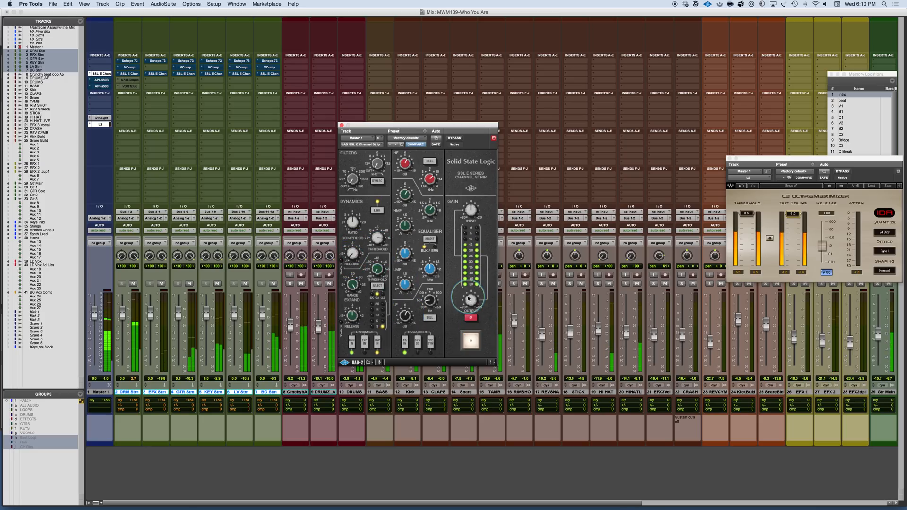
click(471, 336)
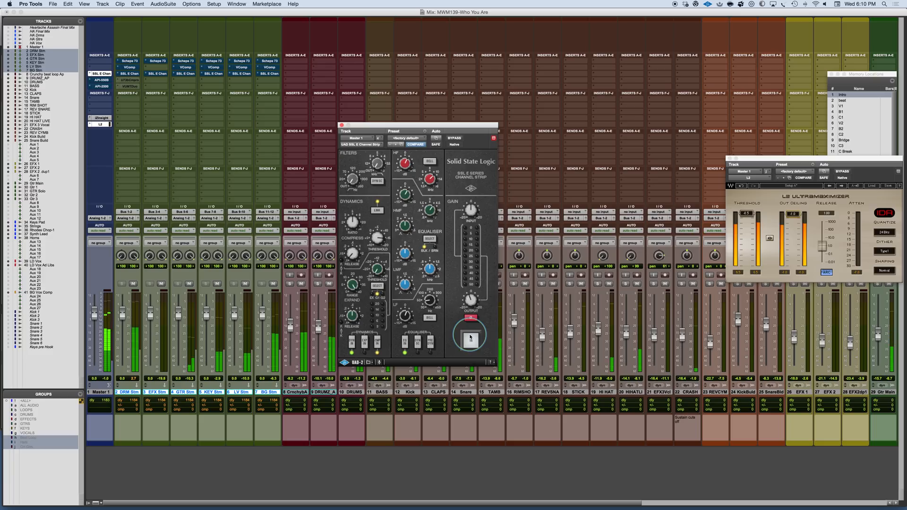
click(470, 337)
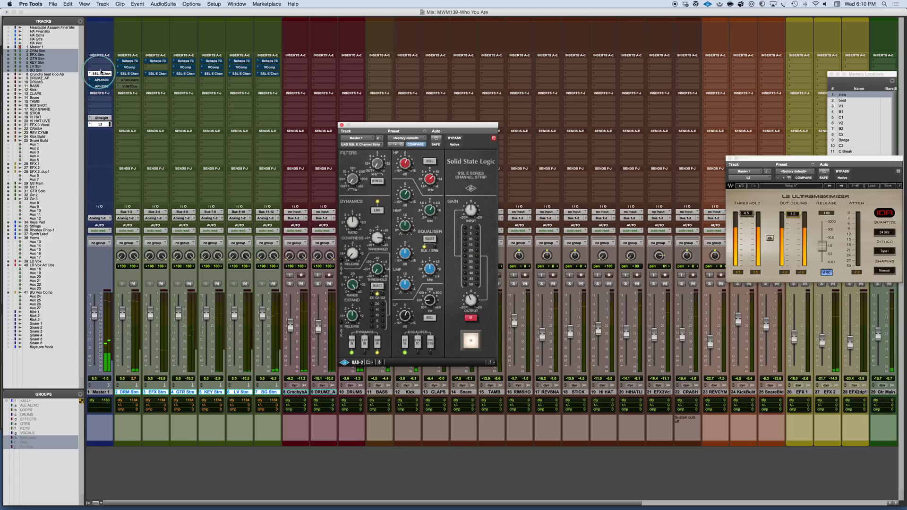
- Copy the drum stem's Scheps 73 to Master 1's first insert in place of the SSL processing and adjust its mid band
super+click(121, 61)
drag(127, 62, 100, 61)
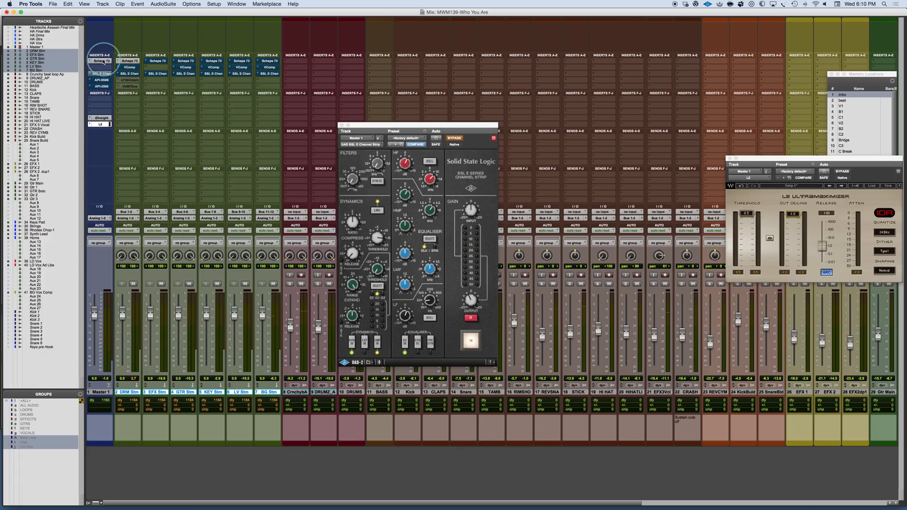
click(101, 61)
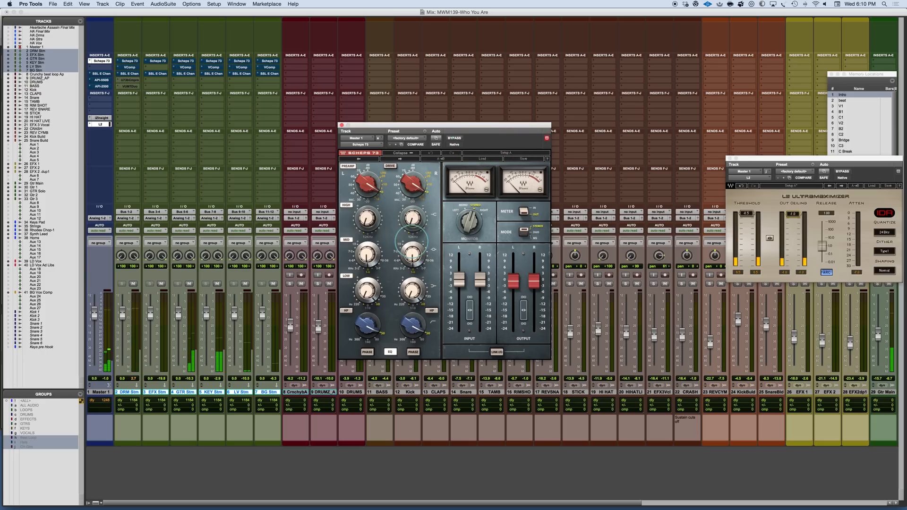
click(397, 261)
drag(410, 257, 409, 251)
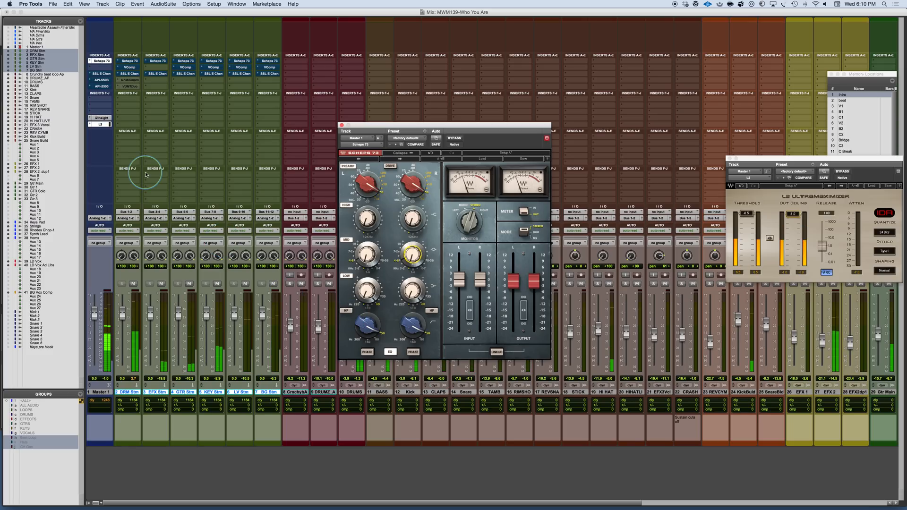
- Copy the drum stem's VComp to Master 1 between the Scheps 73 and the SSL strip, then enable and open it
drag(127, 67, 100, 72)
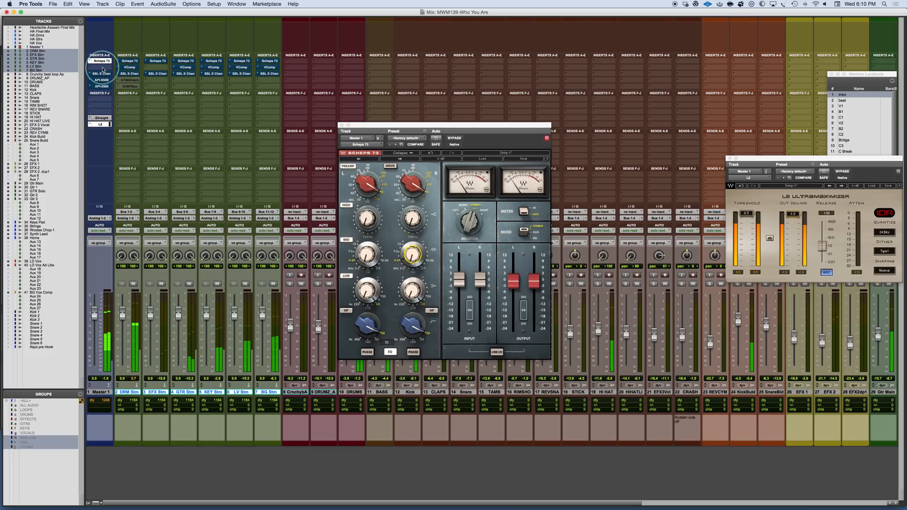
super+click(102, 70)
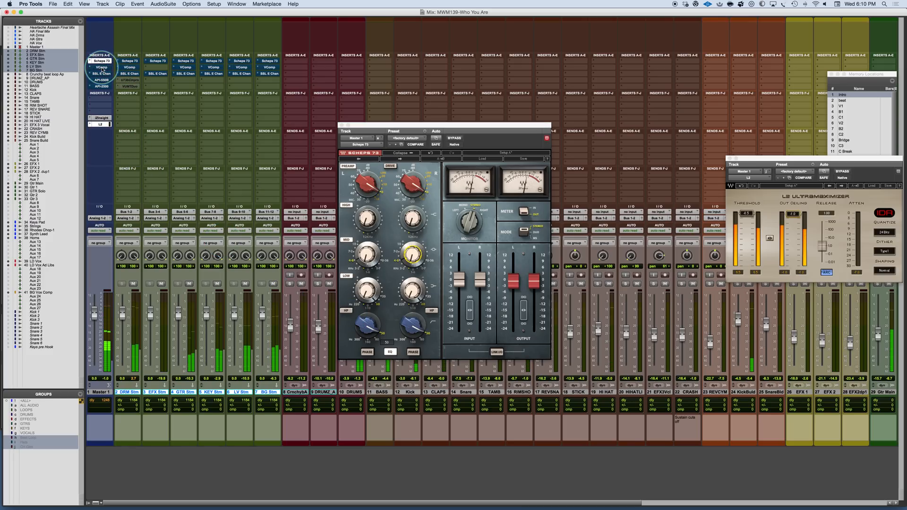
super+click(107, 69)
click(105, 68)
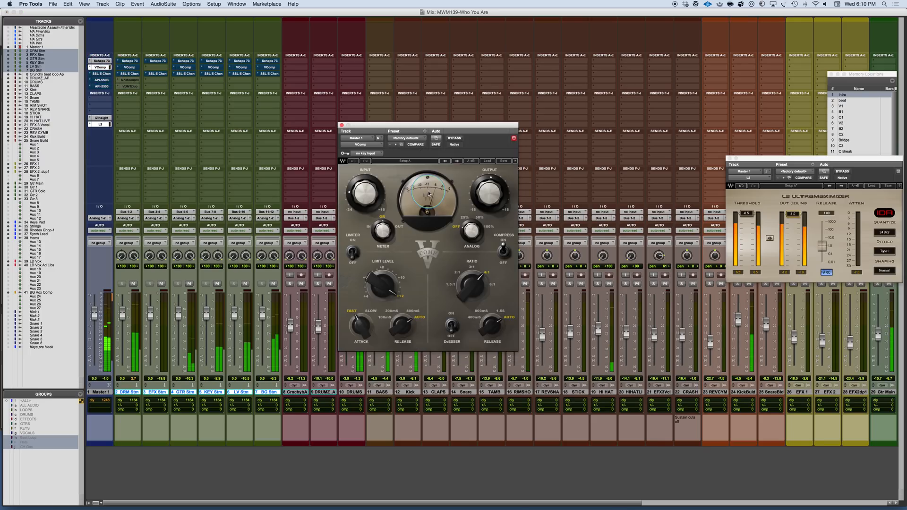
- Adjust the VComp's input and output levels on Master 1 and compare the mix with and without it
drag(349, 187, 350, 203)
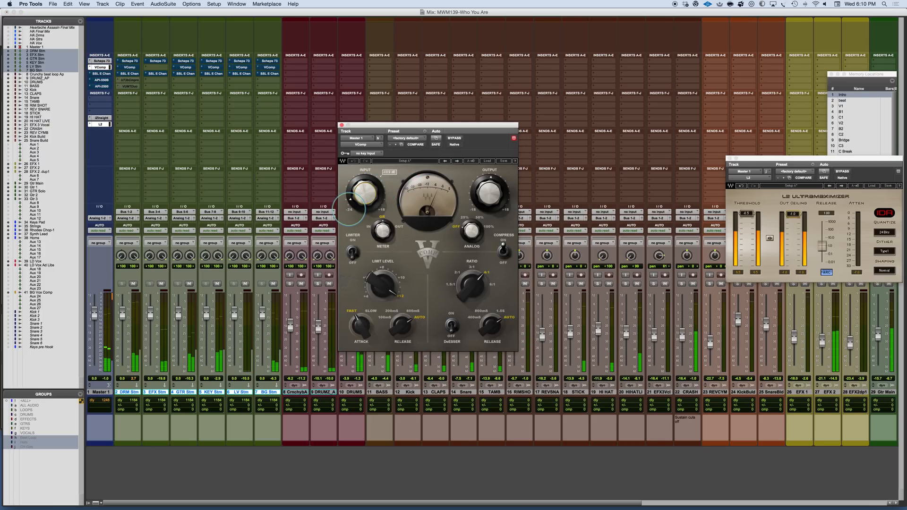
drag(480, 201, 465, 164)
click(455, 138)
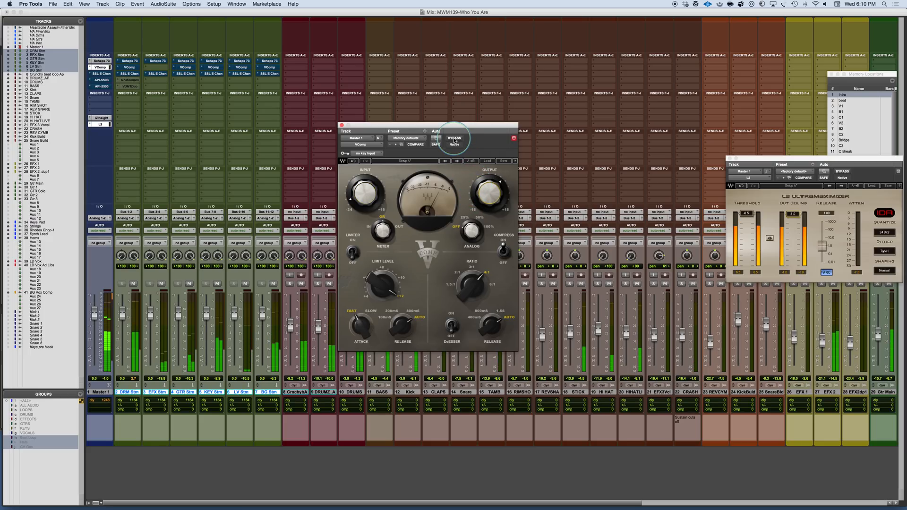
click(455, 138)
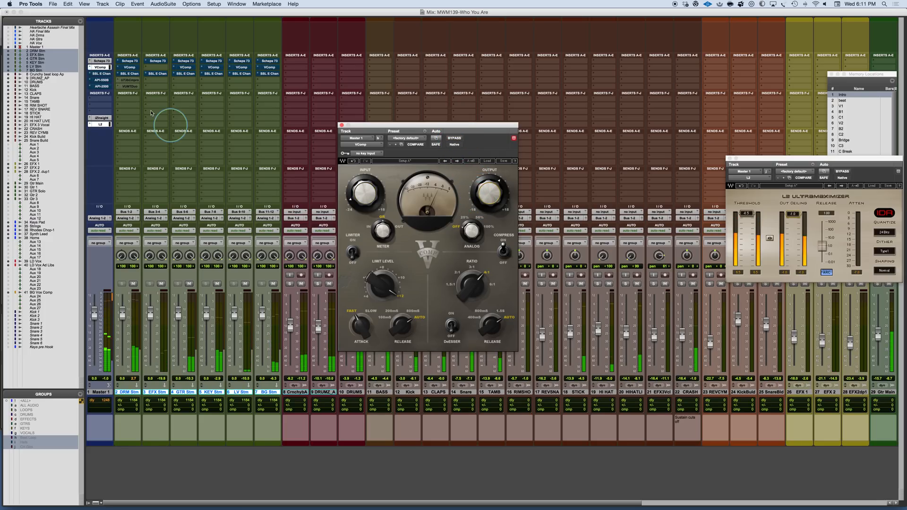
- Fine-tune the equaliser bands of the Scheps 73 on Master 1 while the song plays
click(102, 61)
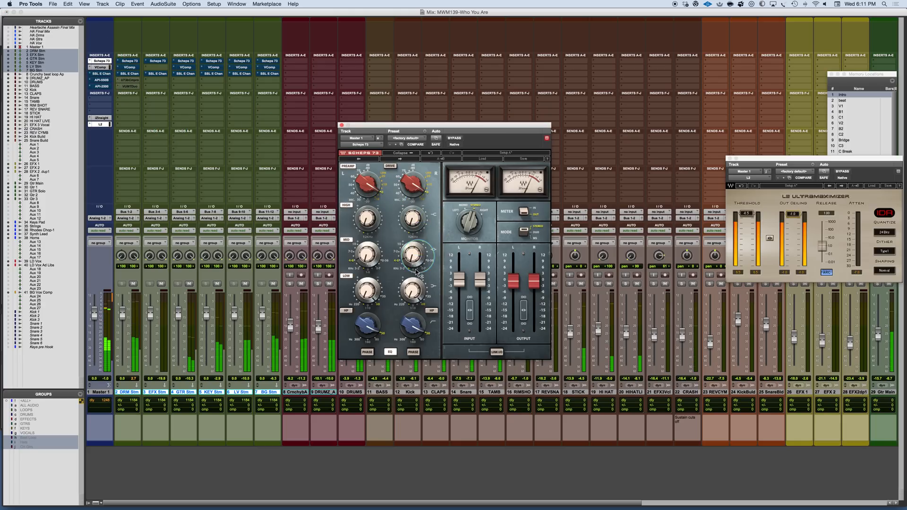
click(412, 308)
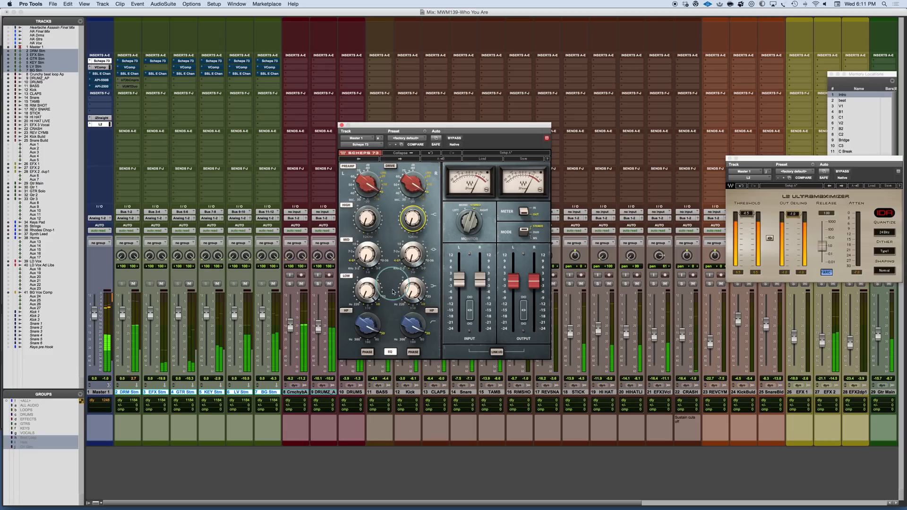
drag(409, 259, 409, 262)
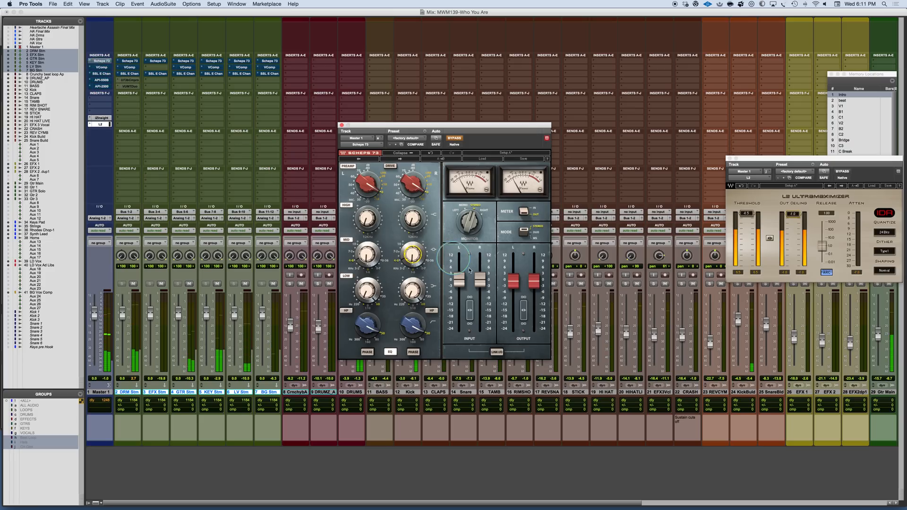
- Open the SSL E Channel Strip on Master 1 and trim its output level
click(101, 74)
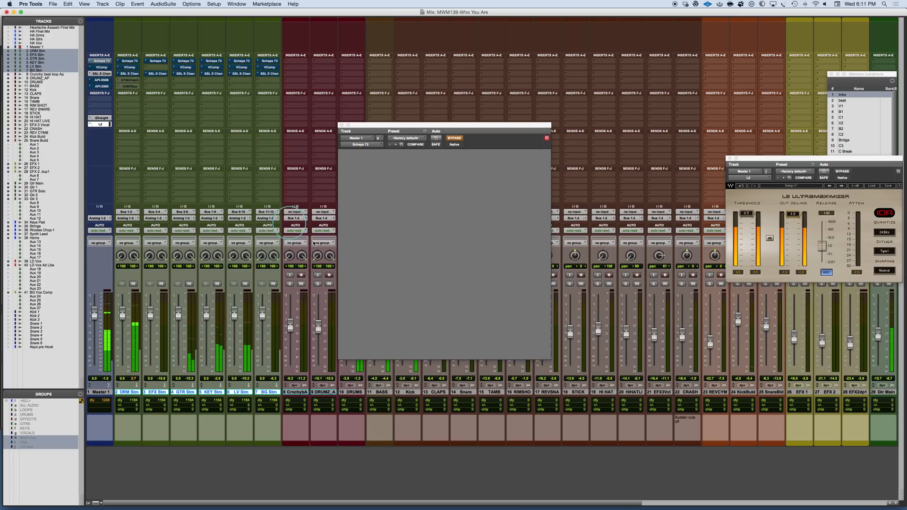
drag(470, 298, 470, 299)
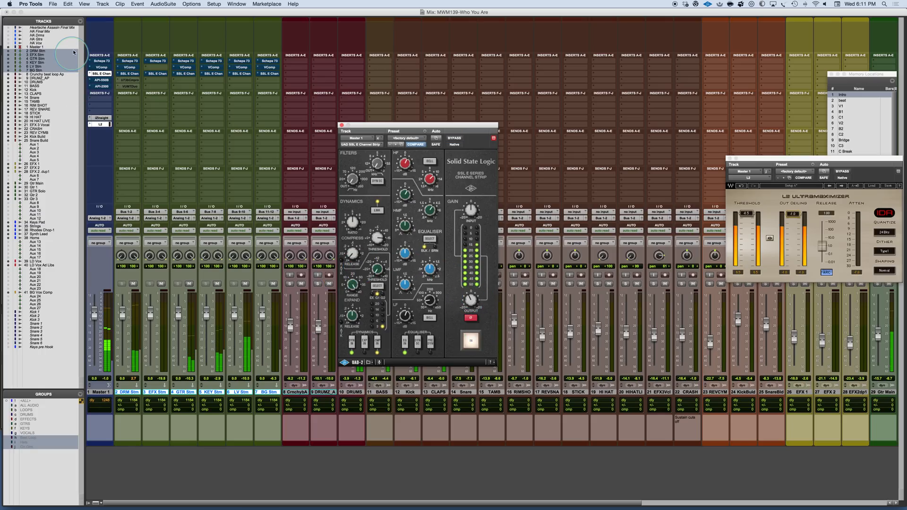
- Compare the API pair, the SSL E Channel Strip and the Scheps 73 with VComp by alternately bypassing them on Master 1
super+click(101, 74)
super+click(102, 81)
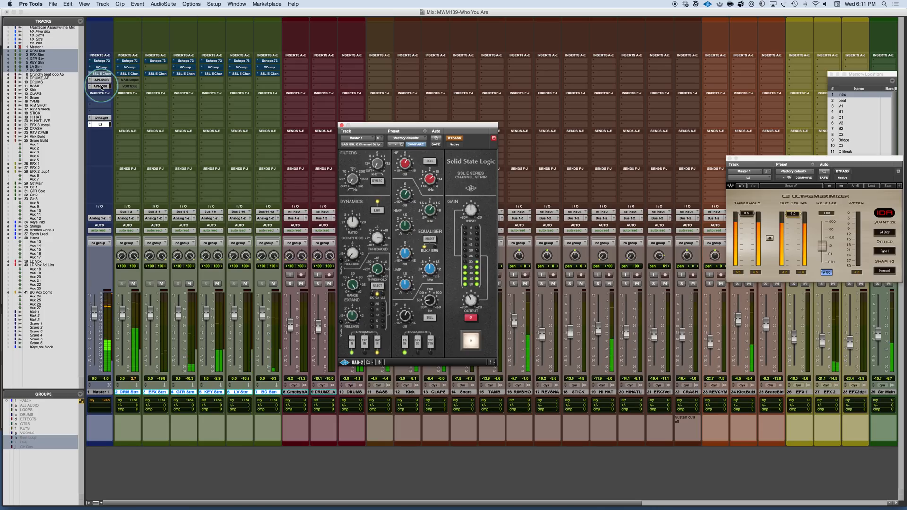
super+click(101, 88)
super+click(102, 81)
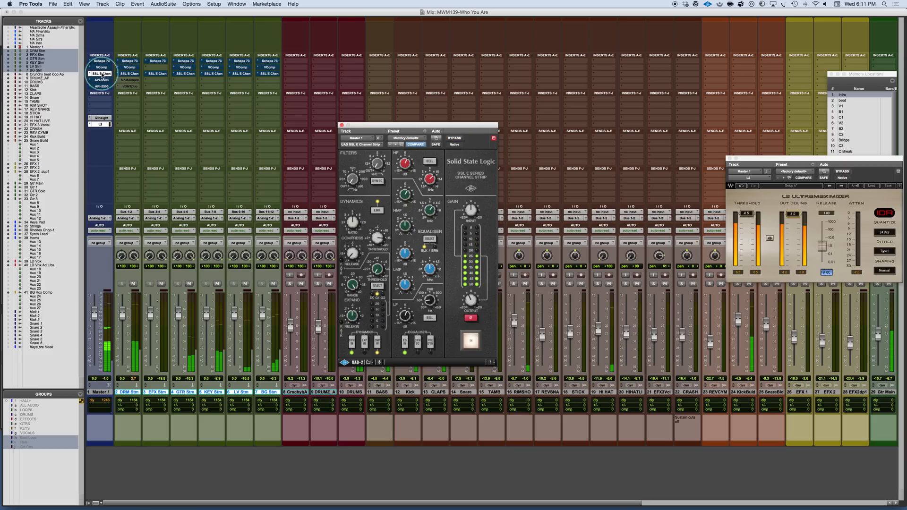
super+click(101, 74)
super+click(101, 67)
super+click(102, 61)
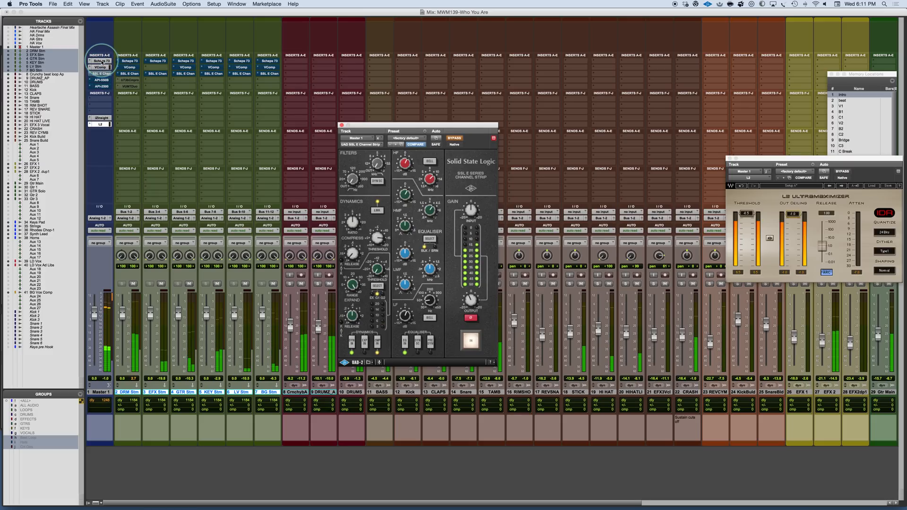
super+click(100, 74)
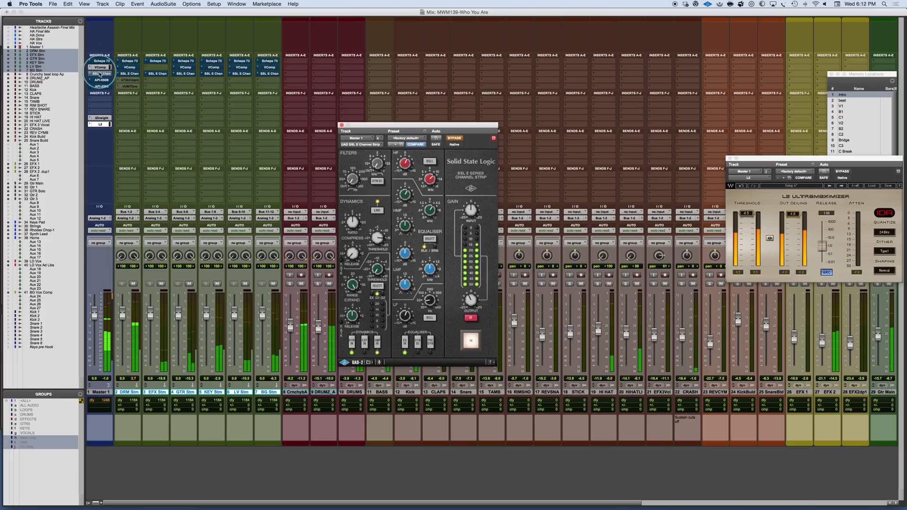
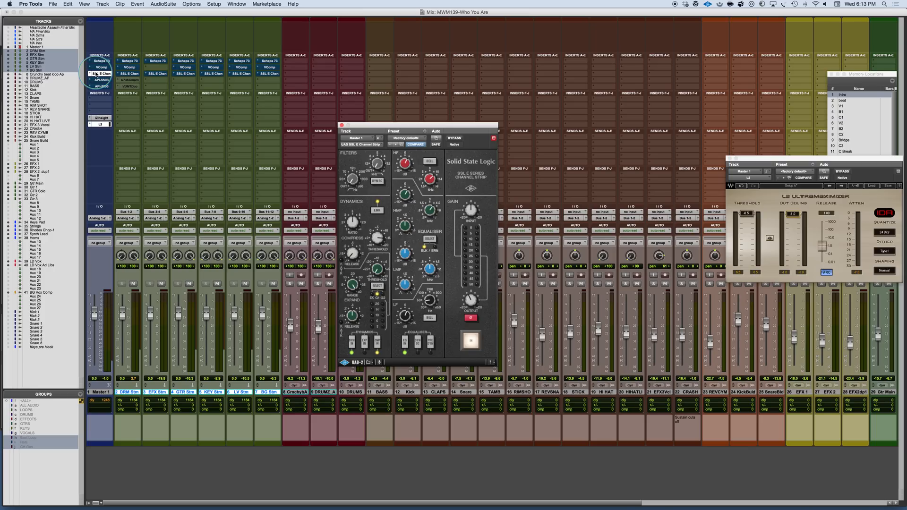
- Bypass the SSL E Channel Strip on Master 1 and close its plug-in window
super+click(96, 75)
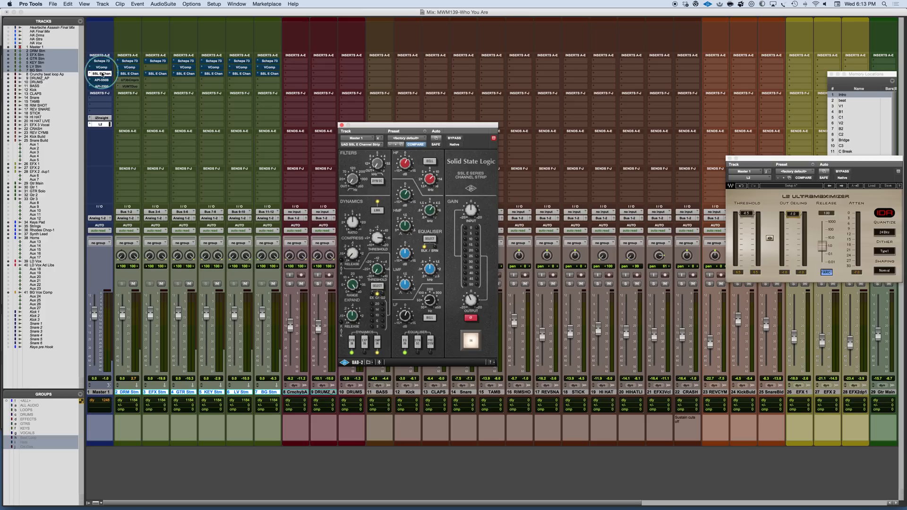
click(342, 125)
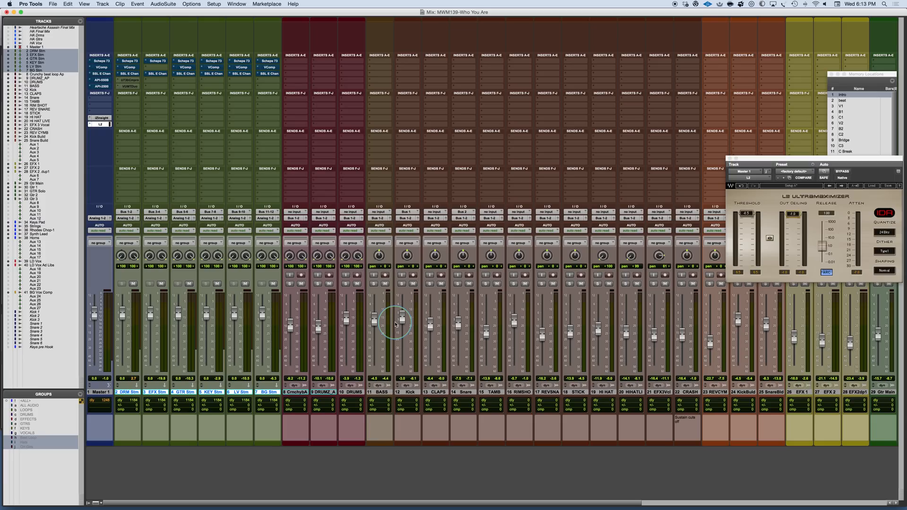
- Examine the fader and pan settings across the mixer from the stems to the vocal tracks
scroll(396, 324, right, 8)
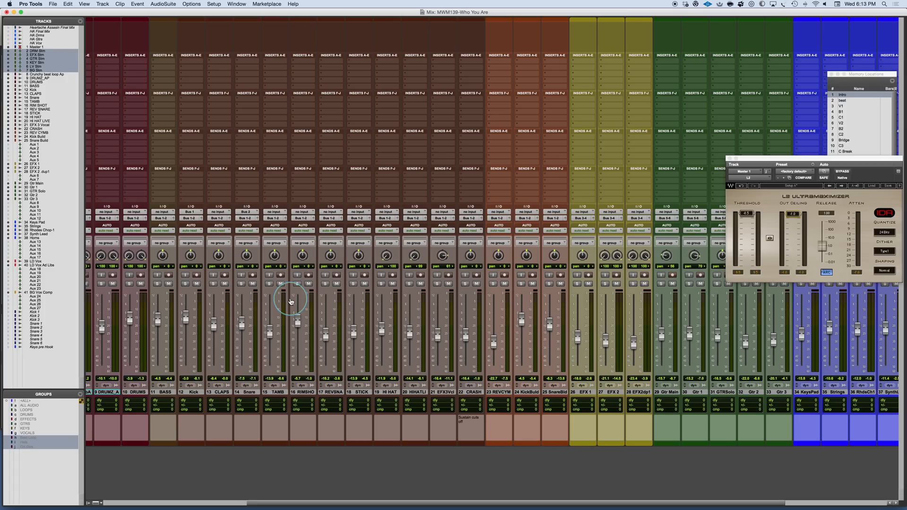
scroll(434, 305, left, 4)
scroll(434, 307, left, 2)
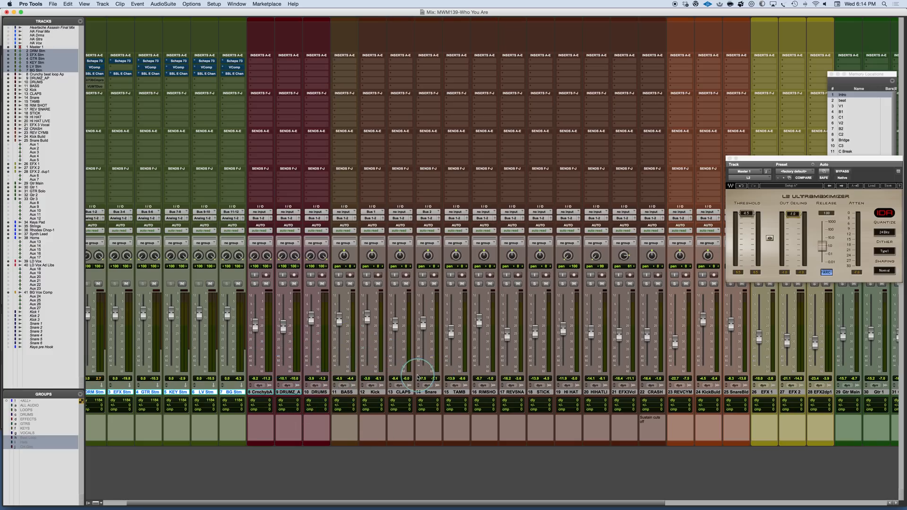
scroll(566, 395, right, 10)
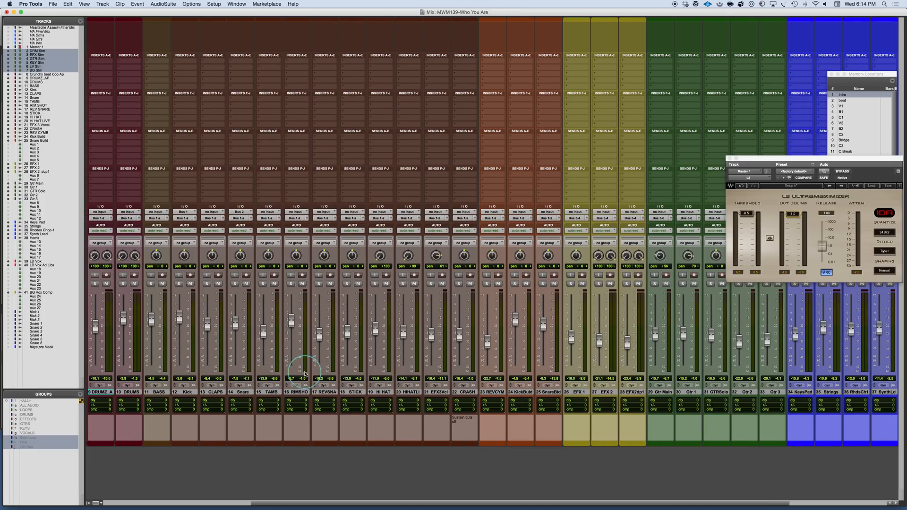
scroll(305, 375, right, 3)
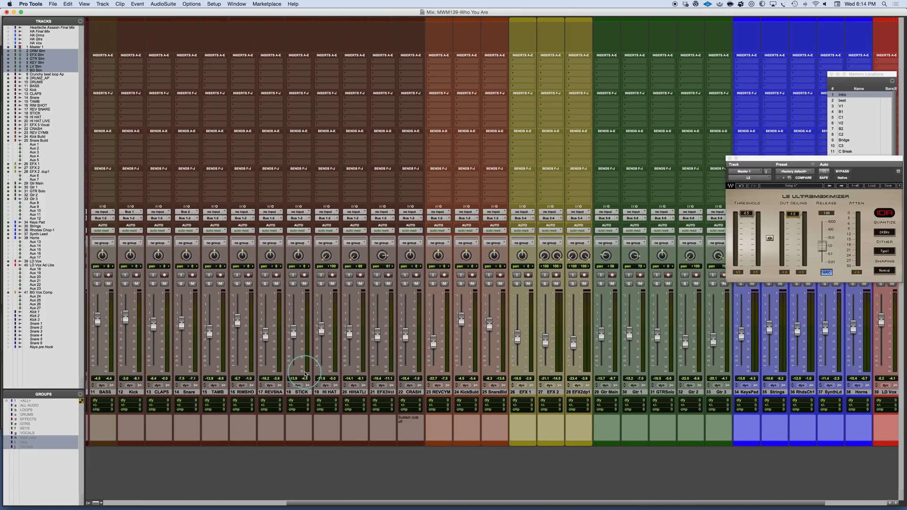
scroll(304, 375, right, 3)
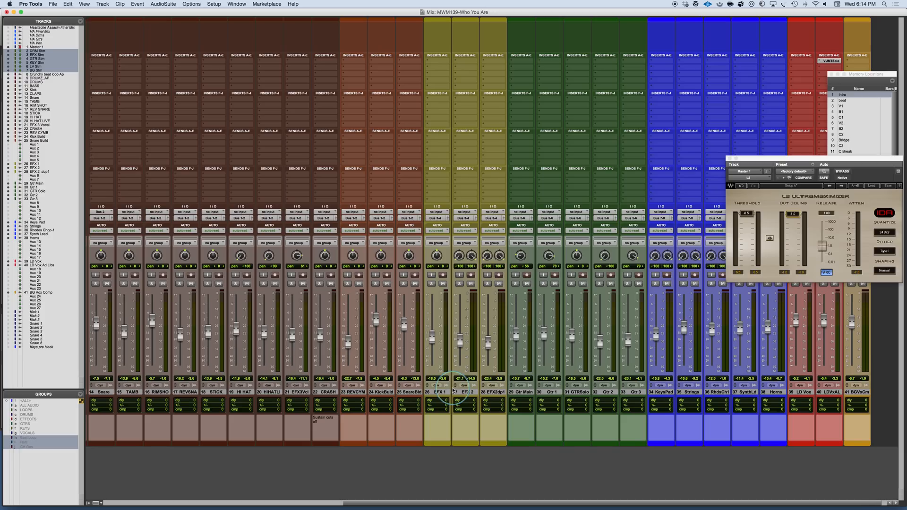
scroll(452, 390, right, 2)
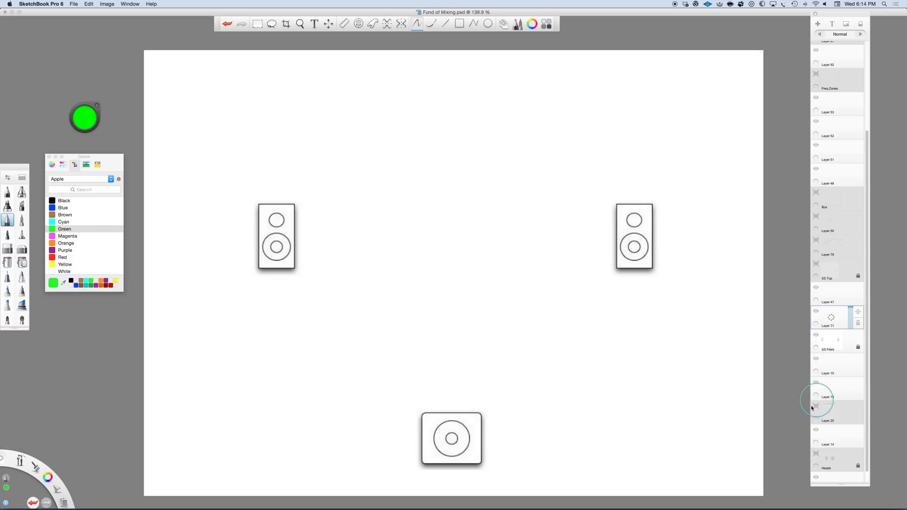
- Show the SS Top layer and, on Layer 48, draw a small green scribble midway between the speakers with wide green loops behind it
click(816, 264)
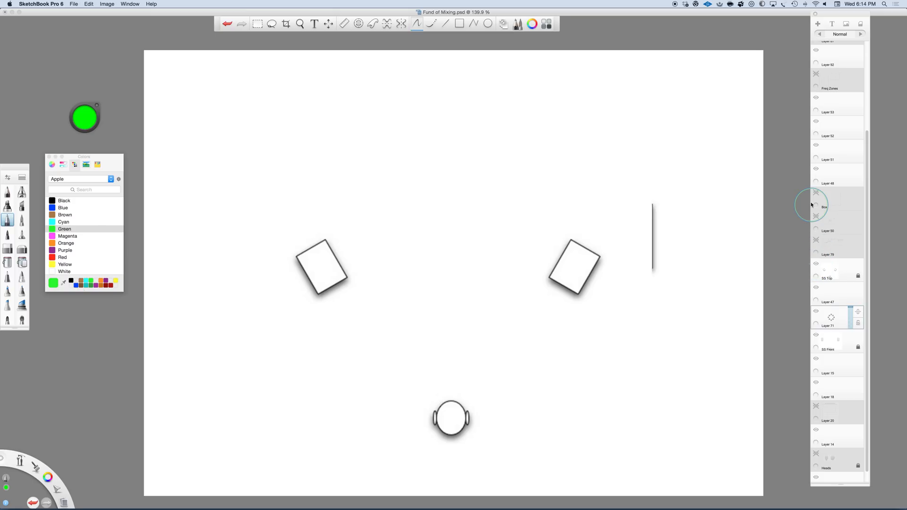
click(845, 172)
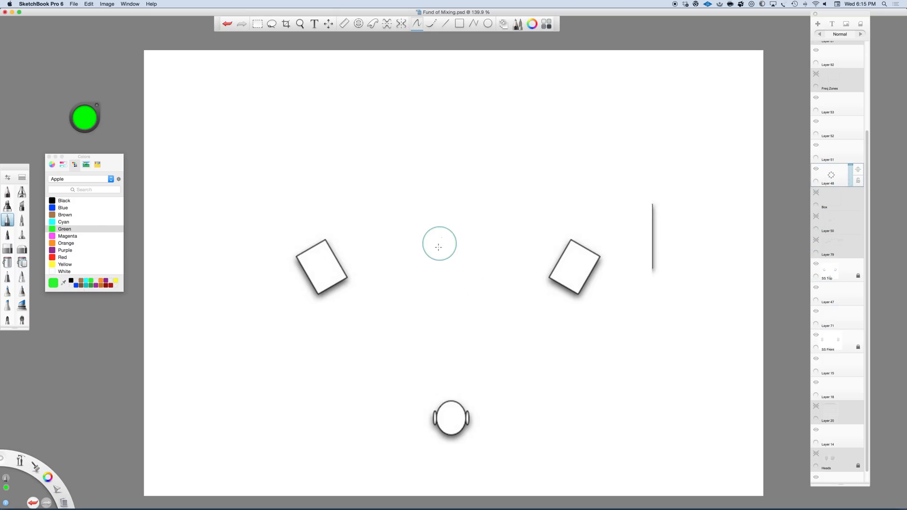
mouse_move(454, 265)
mouse_down()
mouse_move(417, 283)
mouse_move(466, 287)
mouse_move(442, 271)
mouse_move(437, 288)
mouse_up()
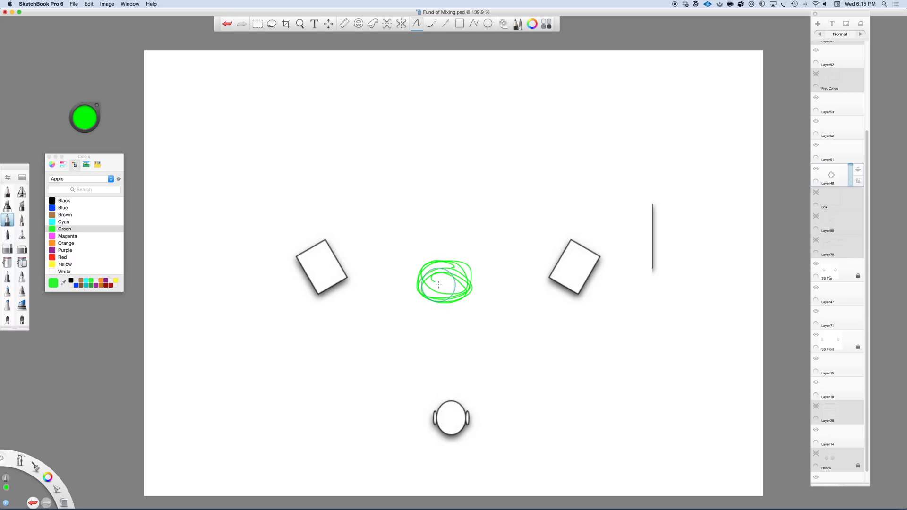
mouse_move(489, 213)
mouse_down()
mouse_move(427, 205)
mouse_move(378, 251)
mouse_move(498, 268)
mouse_move(553, 230)
mouse_move(364, 217)
mouse_move(429, 277)
mouse_move(382, 217)
mouse_move(515, 271)
mouse_move(527, 227)
mouse_up()
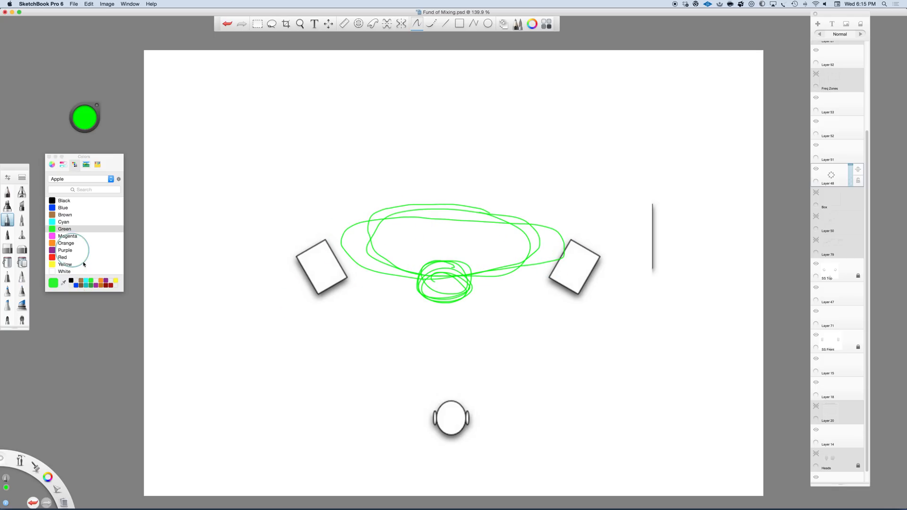
- Draw a red circle behind the green scribble and an orange circle with a short tail at each speaker's inner corner
click(63, 257)
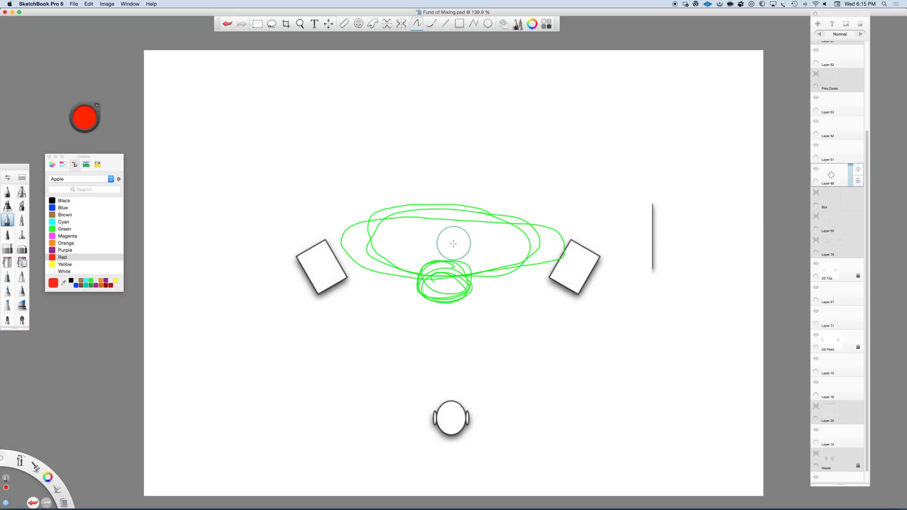
mouse_move(462, 189)
mouse_down()
mouse_move(421, 199)
mouse_move(468, 191)
mouse_move(474, 210)
mouse_move(415, 197)
mouse_move(468, 188)
mouse_move(435, 207)
mouse_up()
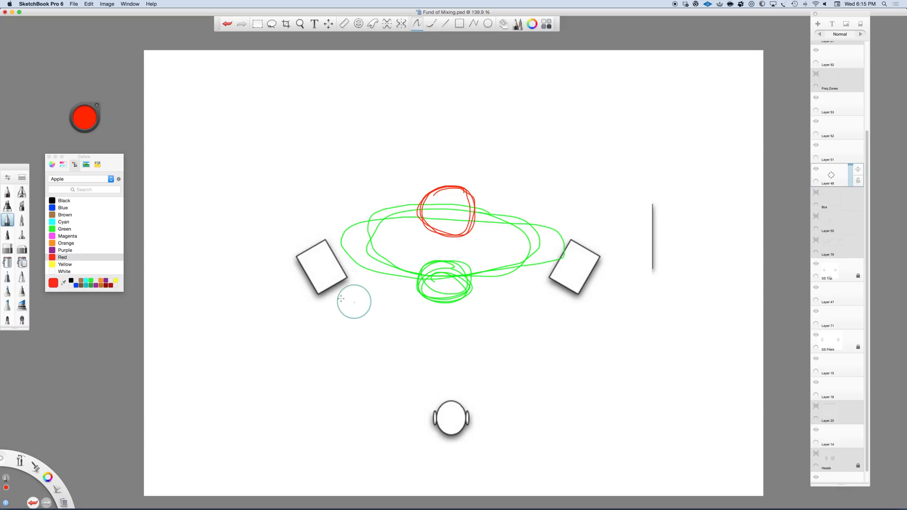
click(79, 264)
click(61, 243)
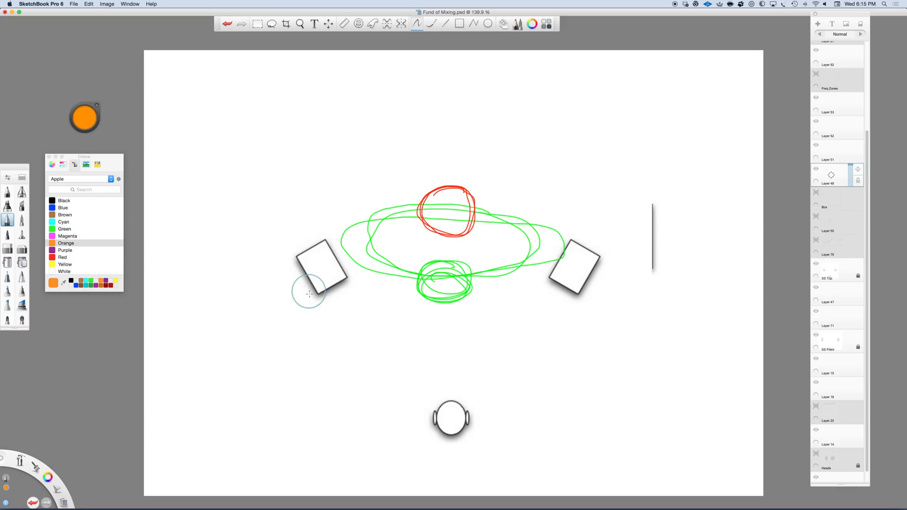
mouse_move(353, 260)
mouse_down()
mouse_move(322, 277)
mouse_move(337, 297)
mouse_move(360, 279)
mouse_up()
mouse_move(541, 265)
mouse_down()
mouse_move(523, 269)
mouse_move(521, 288)
mouse_move(547, 279)
mouse_up()
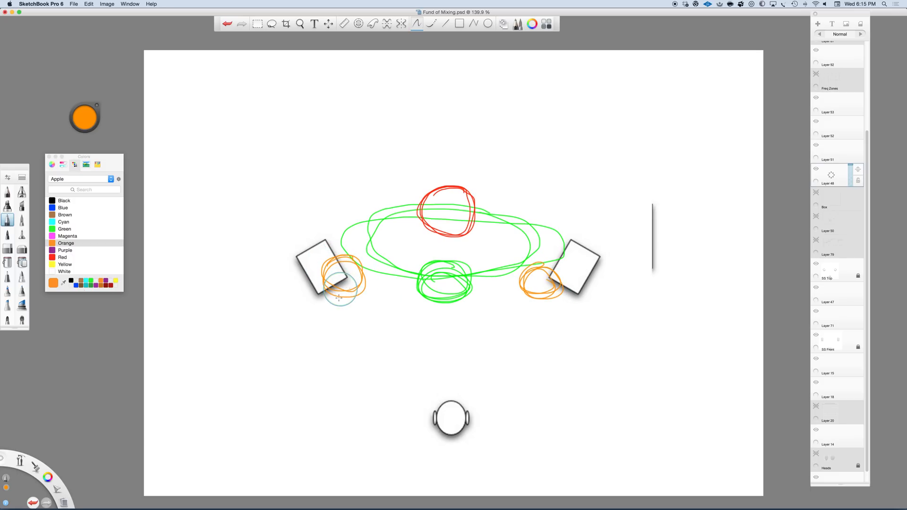
drag(348, 292, 352, 310)
drag(546, 292, 550, 304)
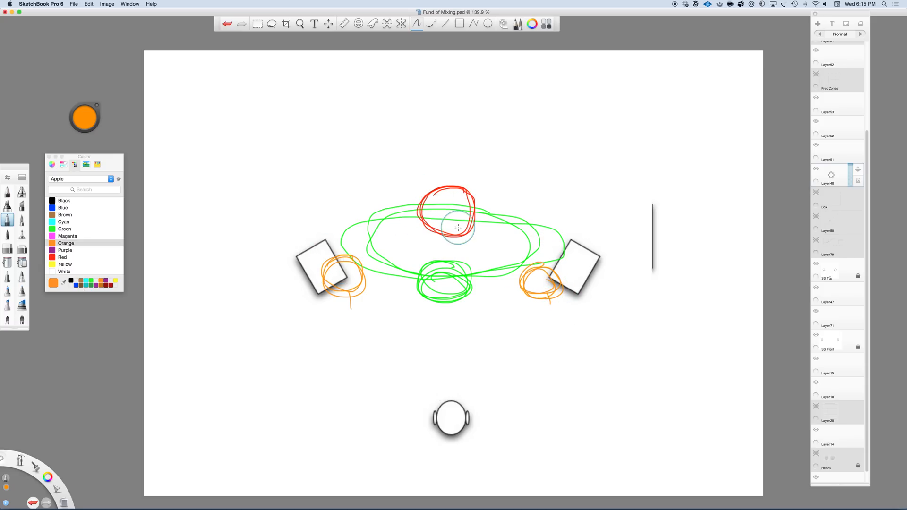
- Retrace the red circle between the speakers with a slightly larger red loop
click(62, 250)
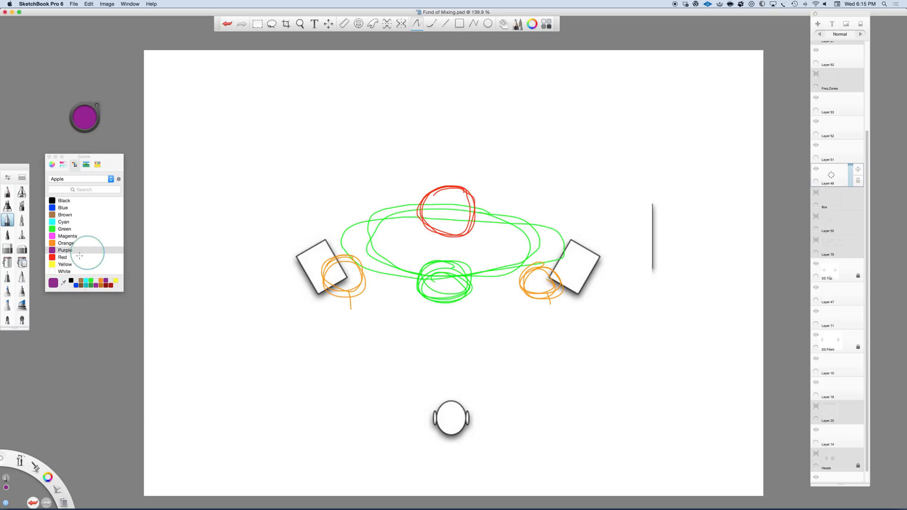
click(64, 258)
mouse_move(462, 183)
mouse_down()
mouse_move(441, 178)
mouse_move(441, 235)
mouse_move(472, 189)
mouse_up()
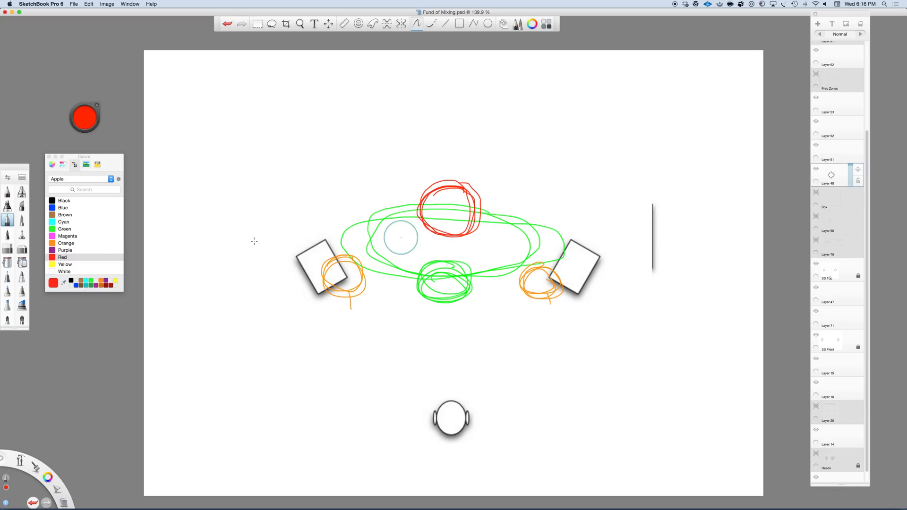
- Outline the space behind the speakers with a large brown arch and scribble three brown areas inside it
click(64, 215)
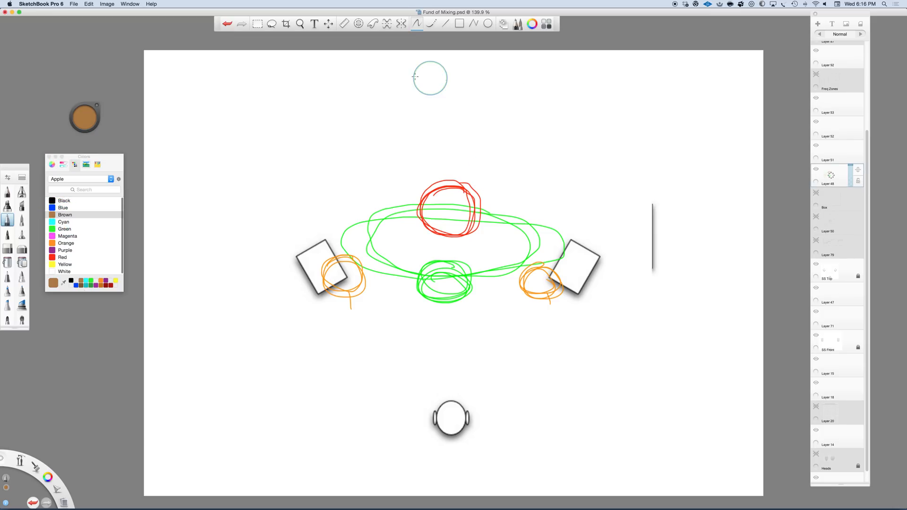
mouse_move(274, 206)
mouse_down()
mouse_move(271, 96)
mouse_move(484, 63)
mouse_move(641, 114)
mouse_move(632, 238)
mouse_up()
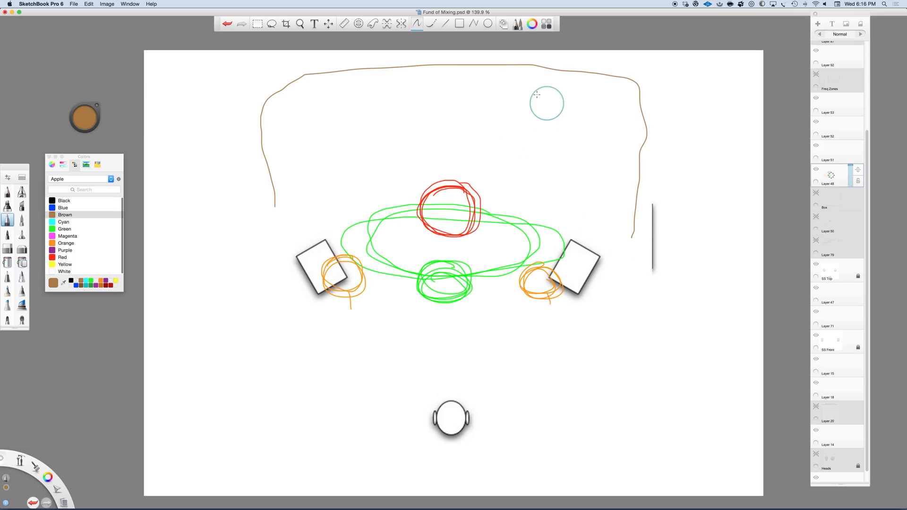
drag(342, 111, 420, 107)
mouse_move(360, 123)
mouse_down()
mouse_move(356, 112)
mouse_move(384, 114)
mouse_up()
drag(543, 96, 569, 103)
mouse_move(531, 154)
mouse_down()
mouse_move(519, 159)
mouse_move(543, 170)
mouse_move(522, 145)
mouse_up()
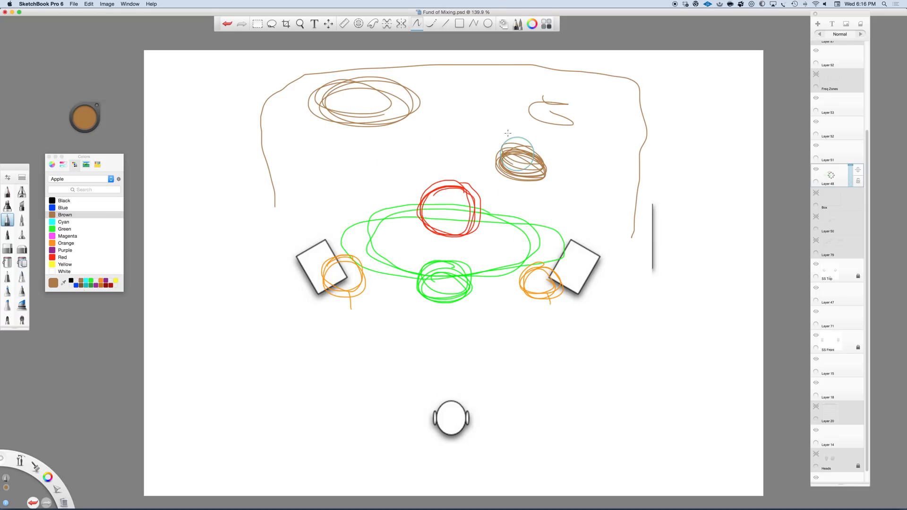
- Draw three wide brown loops marking the rear, middle and front depth zones, the front one enclosing both speakers
mouse_move(610, 101)
mouse_down()
mouse_move(388, 64)
mouse_move(269, 91)
mouse_move(618, 87)
mouse_move(307, 80)
mouse_up()
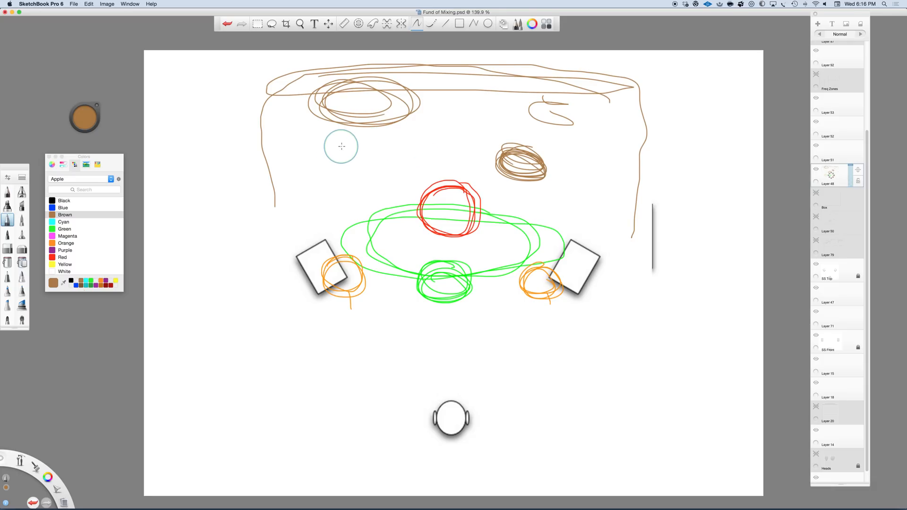
mouse_move(308, 143)
mouse_down()
mouse_move(473, 197)
mouse_move(597, 185)
mouse_move(488, 123)
mouse_move(308, 142)
mouse_up()
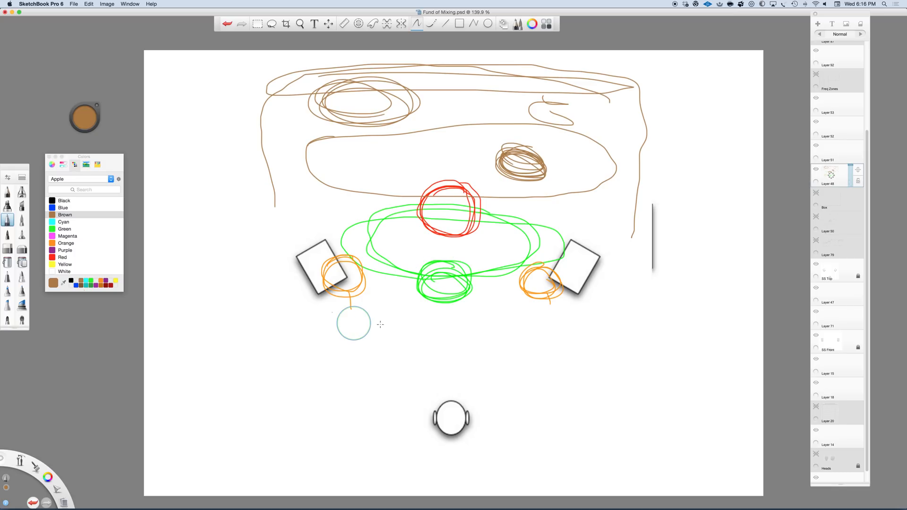
mouse_move(615, 249)
mouse_down()
mouse_move(581, 233)
mouse_move(352, 203)
mouse_move(303, 275)
mouse_move(555, 304)
mouse_move(604, 245)
mouse_up()
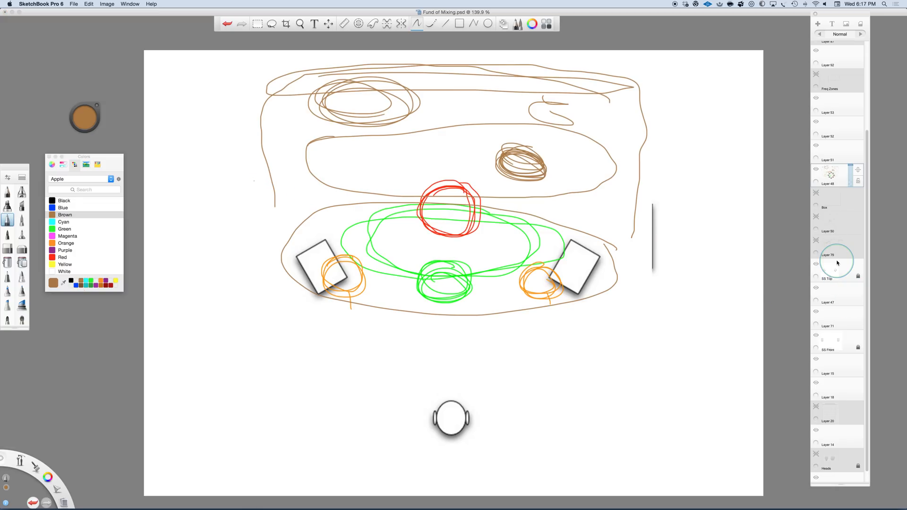
- Hide Layer 48 and SS Top, make Layer 71 active, and leave the SS Front speaker view displayed
click(817, 170)
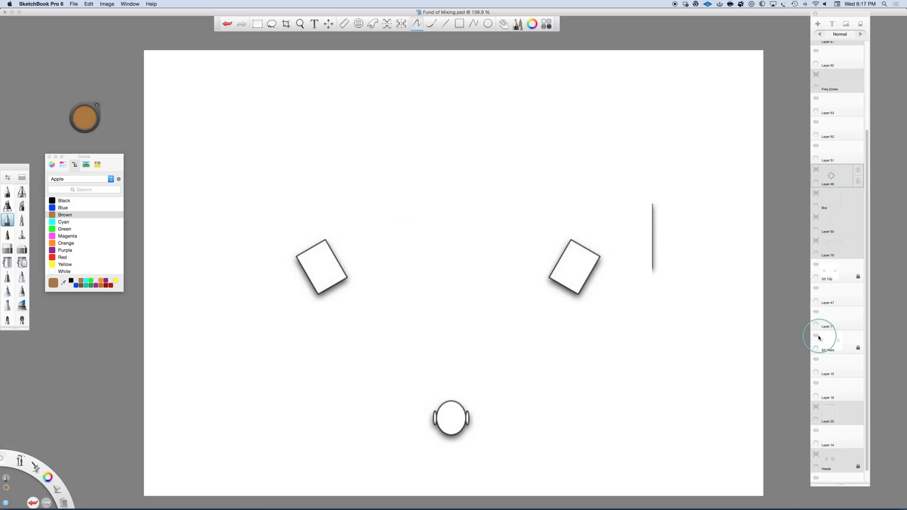
click(816, 336)
click(834, 316)
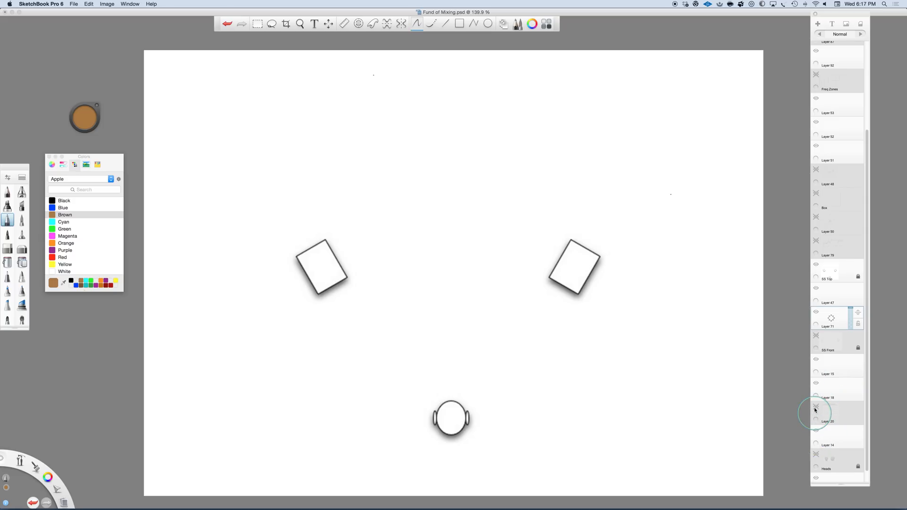
click(817, 265)
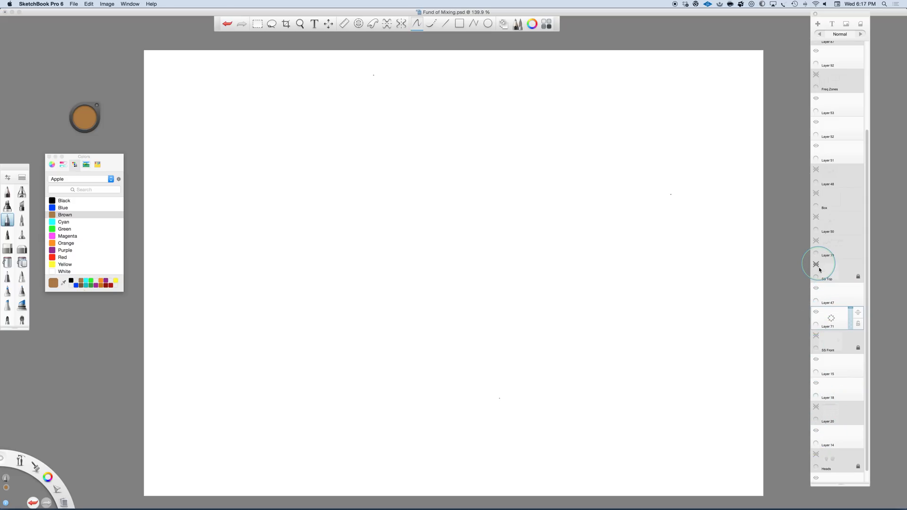
click(817, 336)
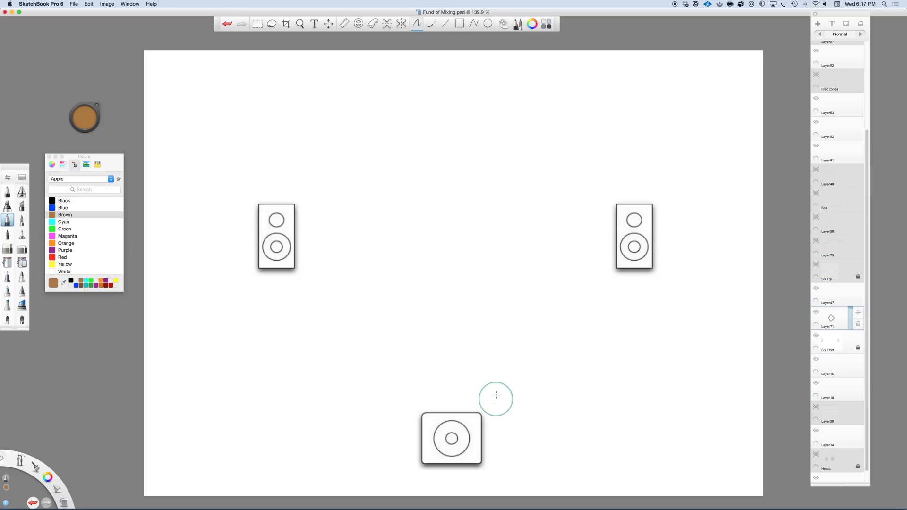
- Draw a black loop around the subwoofer and the area just above it on Layer 71
click(72, 282)
click(53, 201)
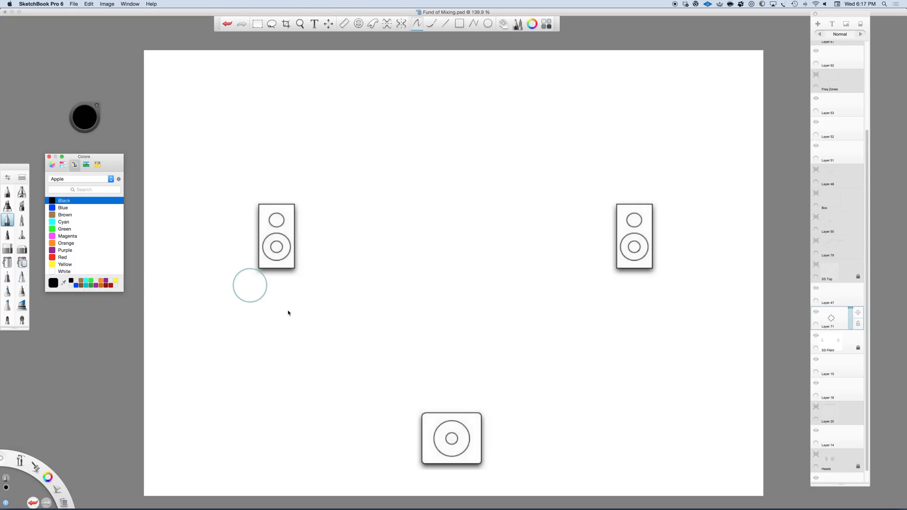
mouse_move(498, 388)
mouse_down()
mouse_move(470, 368)
mouse_move(398, 439)
mouse_move(531, 432)
mouse_move(420, 360)
mouse_move(435, 467)
mouse_up()
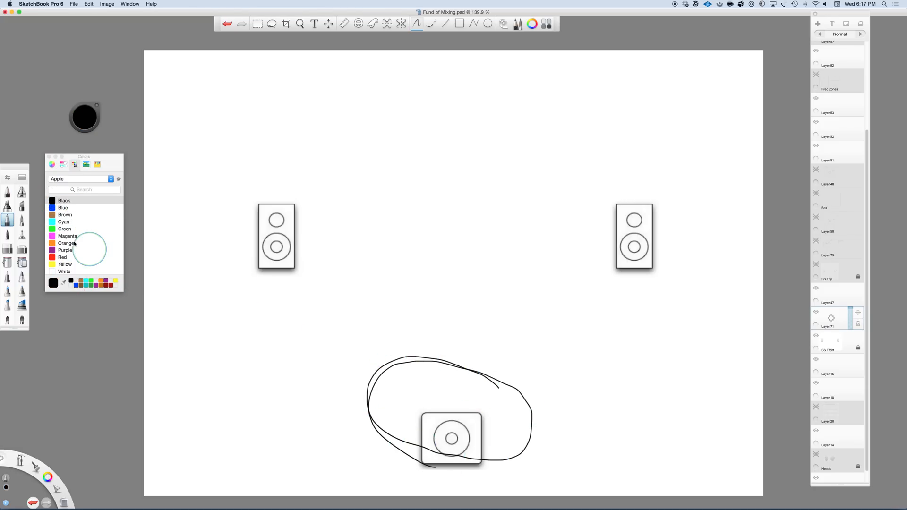
- Draw overlapping brown loops above the subwoofer and a brown downward arrow on each side of them
click(52, 215)
mouse_move(521, 374)
mouse_down()
mouse_move(426, 345)
mouse_move(461, 403)
mouse_move(470, 408)
mouse_move(467, 321)
mouse_move(411, 386)
mouse_move(482, 368)
mouse_up()
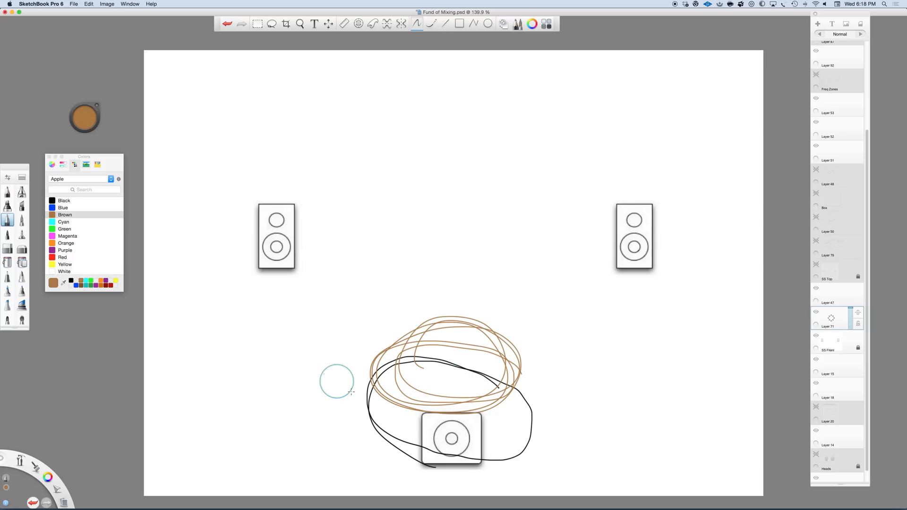
drag(350, 366, 342, 420)
drag(335, 399, 348, 405)
drag(544, 342, 543, 417)
drag(524, 404, 550, 420)
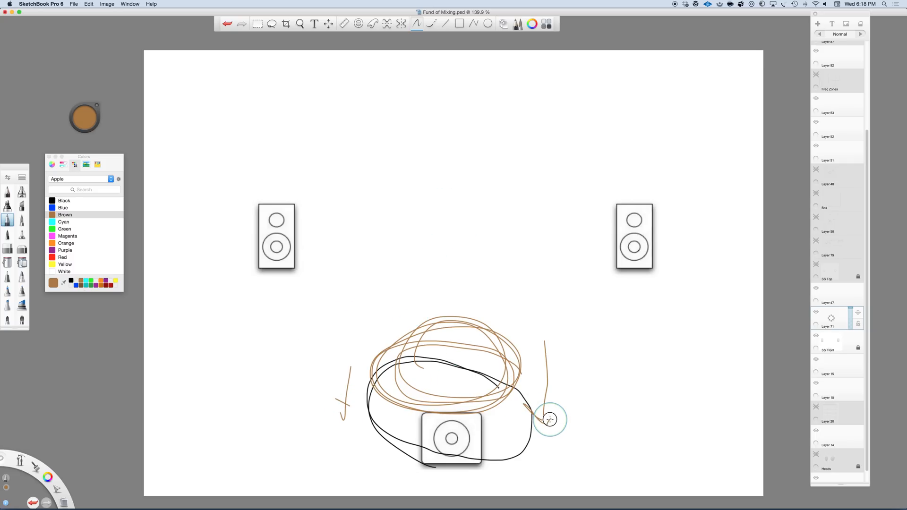
- Draw a wide blue loop spanning the space below both speakers and cyan scribbles over the tops of the two speakers
click(59, 207)
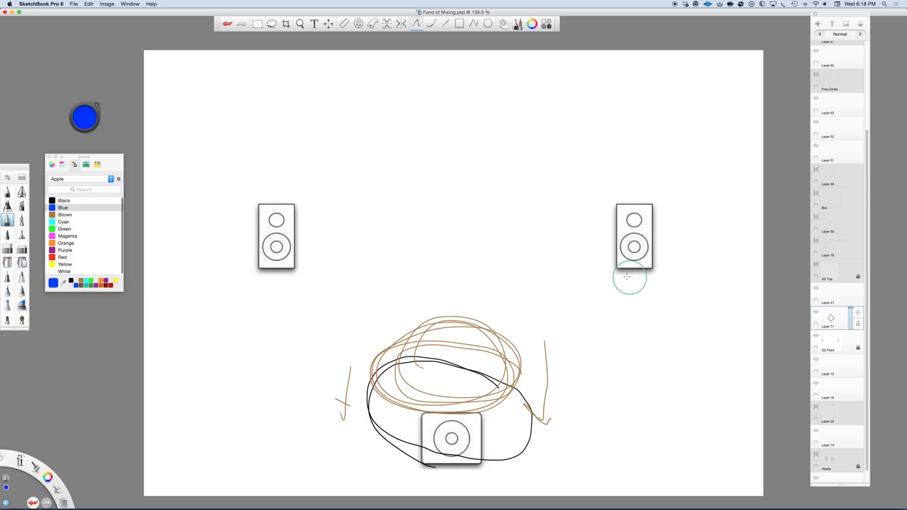
mouse_move(596, 262)
mouse_down()
mouse_move(346, 255)
mouse_move(255, 281)
mouse_move(304, 310)
mouse_move(483, 331)
mouse_move(614, 318)
mouse_move(616, 277)
mouse_move(581, 255)
mouse_up()
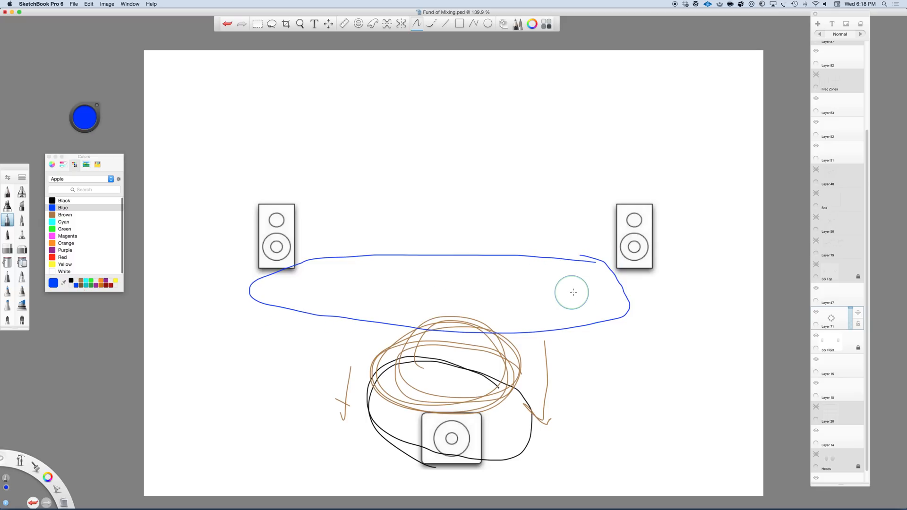
click(119, 207)
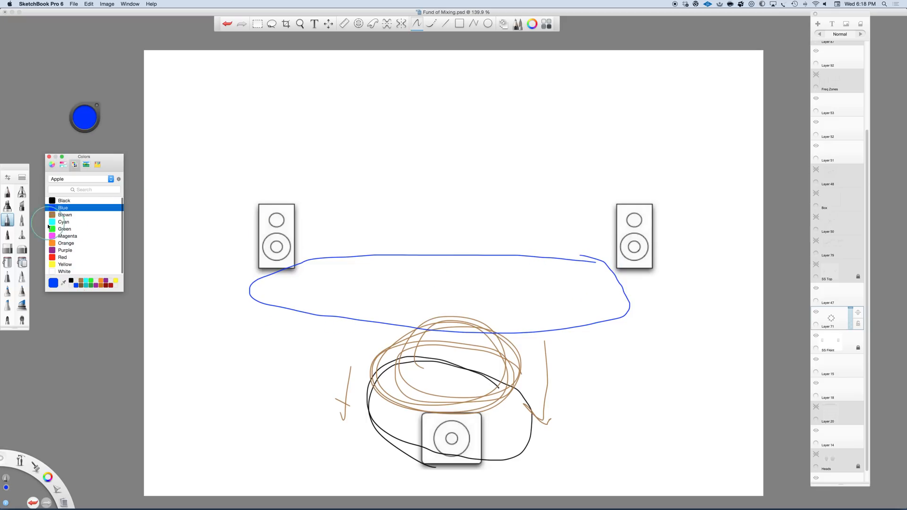
click(54, 223)
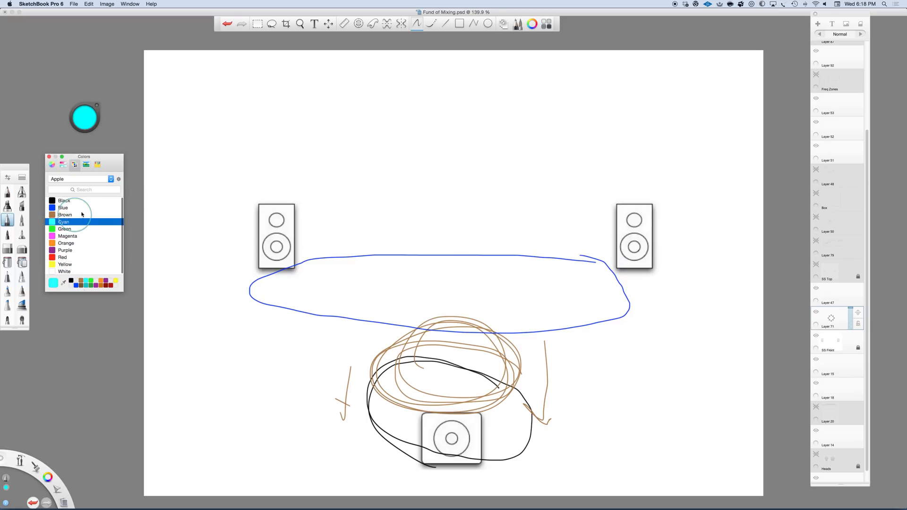
drag(310, 213, 270, 195)
mouse_move(628, 203)
mouse_down()
mouse_move(652, 208)
mouse_move(631, 202)
mouse_up()
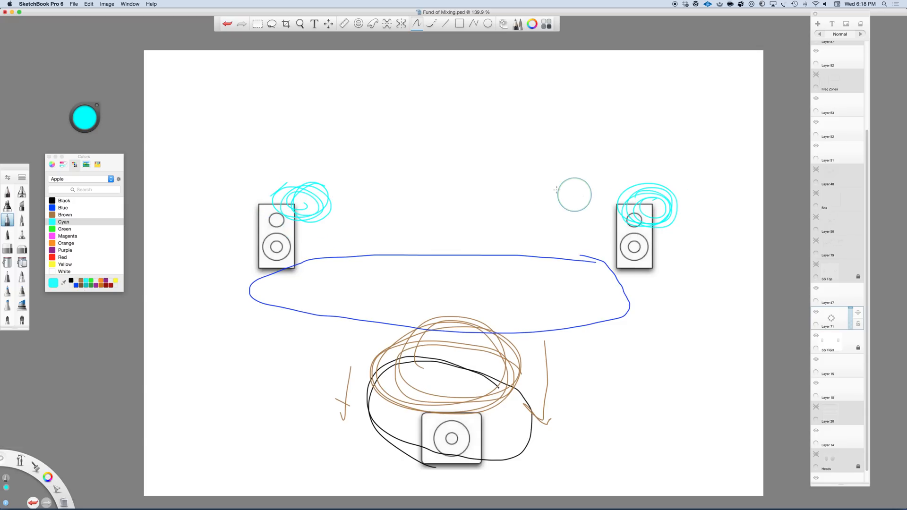
mouse_move(268, 201)
mouse_down()
mouse_move(283, 184)
mouse_move(307, 213)
mouse_up()
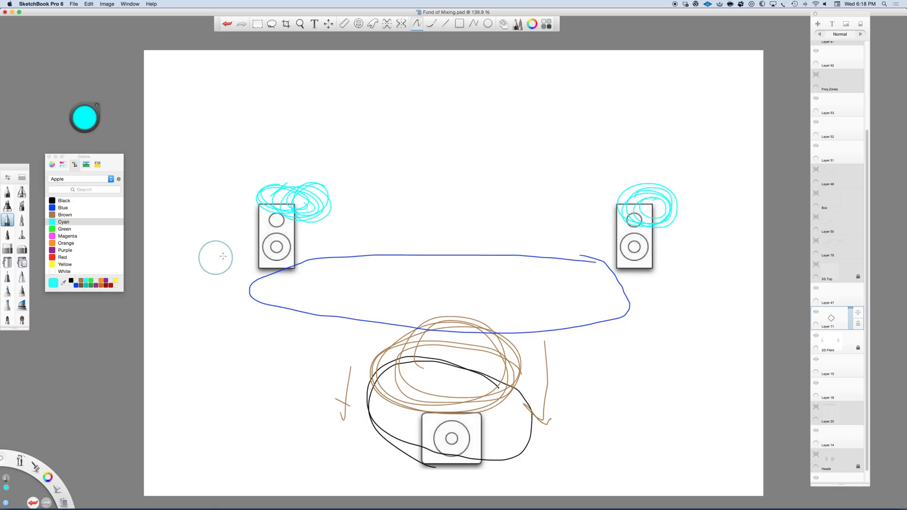
- Circle each speaker's cyan scribble in green and draw a red circle high above the centre between the speakers
click(90, 237)
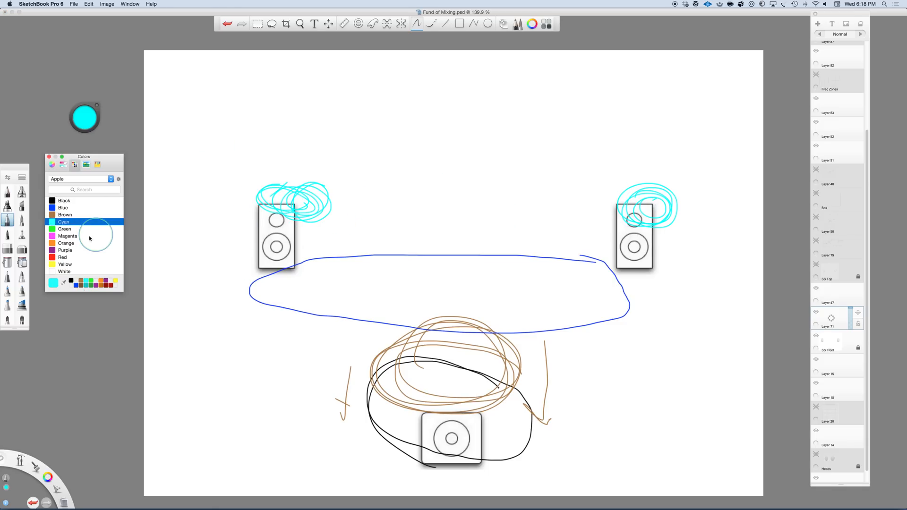
click(51, 230)
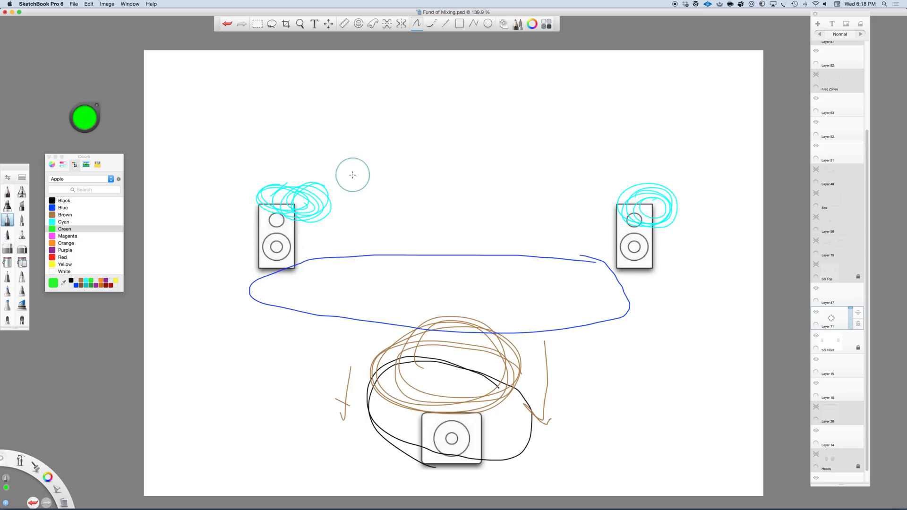
mouse_move(354, 173)
mouse_down()
mouse_move(296, 159)
mouse_move(244, 201)
mouse_move(354, 175)
mouse_up()
mouse_move(701, 183)
mouse_down()
mouse_move(587, 183)
mouse_move(679, 179)
mouse_up()
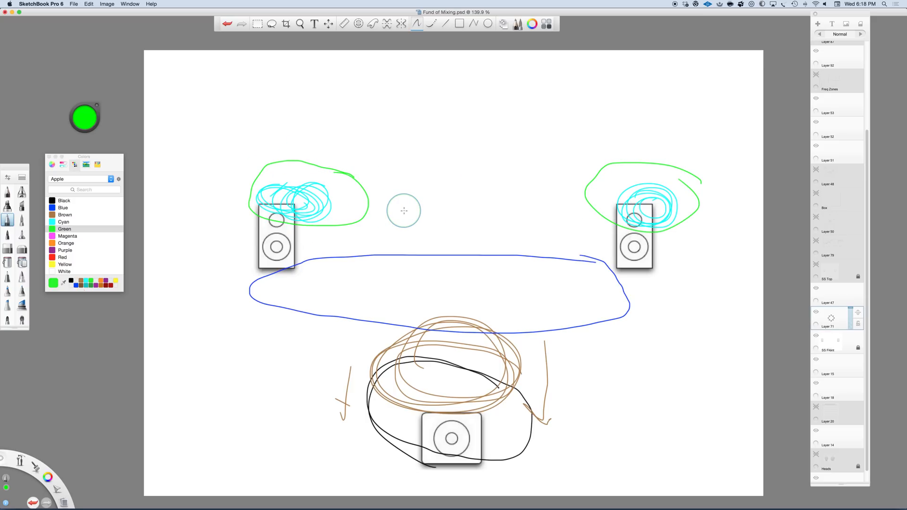
click(51, 257)
mouse_move(466, 85)
mouse_down()
mouse_move(416, 134)
mouse_move(485, 124)
mouse_move(449, 82)
mouse_up()
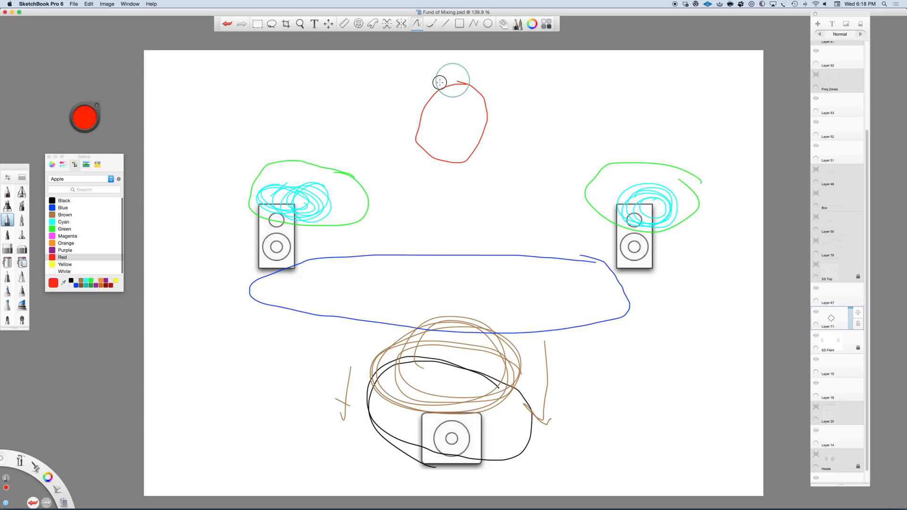
- Scribble orange loops on the inner edges of both green circles and draw a long, flat cyan loop across the canvas above the red circle
click(55, 244)
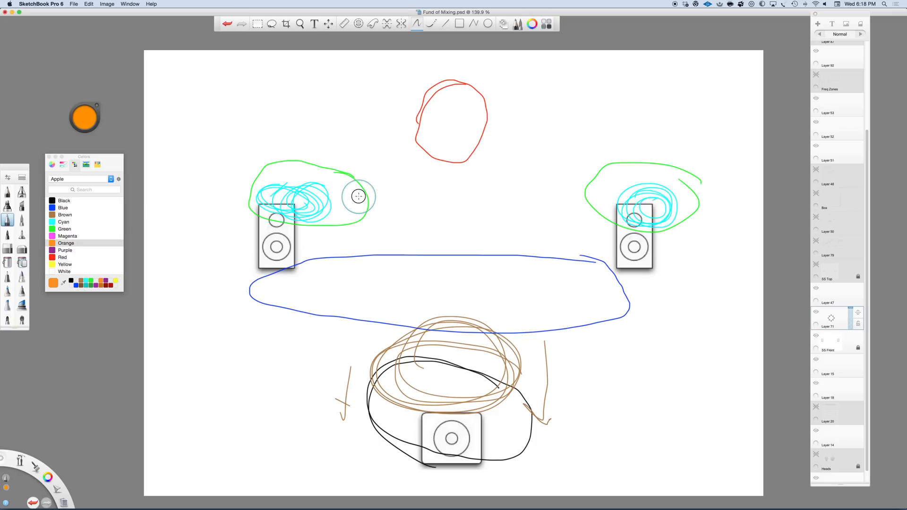
mouse_move(331, 182)
mouse_down()
mouse_move(364, 180)
mouse_move(349, 157)
mouse_move(374, 198)
mouse_up()
mouse_move(572, 179)
mouse_down()
mouse_move(558, 167)
mouse_move(572, 168)
mouse_move(531, 202)
mouse_up()
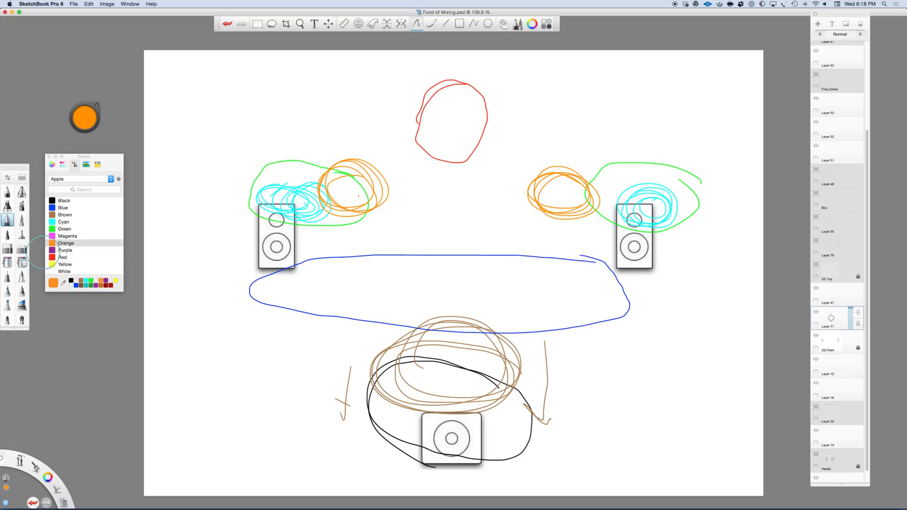
click(62, 222)
mouse_move(248, 65)
mouse_down()
mouse_move(239, 77)
mouse_move(422, 74)
mouse_up()
mouse_move(495, 79)
mouse_down()
mouse_move(718, 95)
mouse_move(600, 55)
mouse_move(401, 52)
mouse_move(199, 71)
mouse_up()
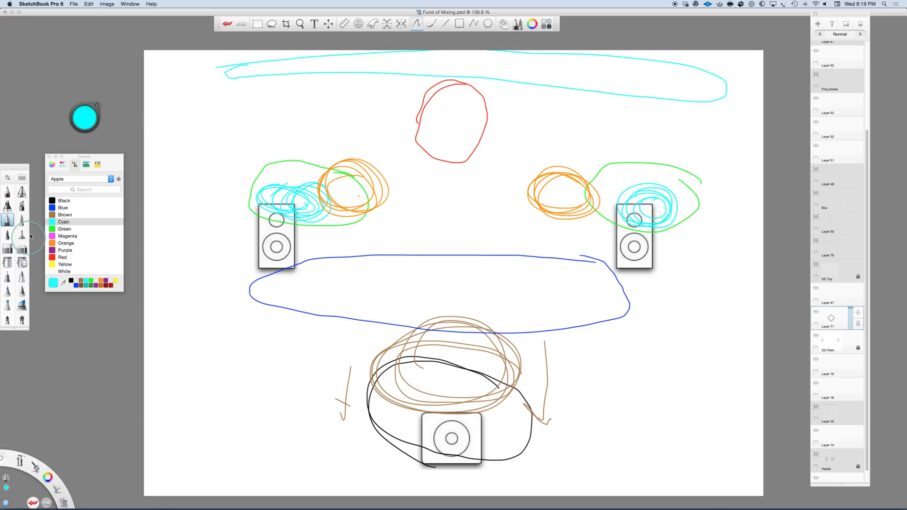
- Draw a small black loop above each green circle and a black upward arrow rising from each orange scribble
click(52, 200)
mouse_move(314, 118)
mouse_down()
mouse_move(293, 142)
mouse_move(330, 134)
mouse_up()
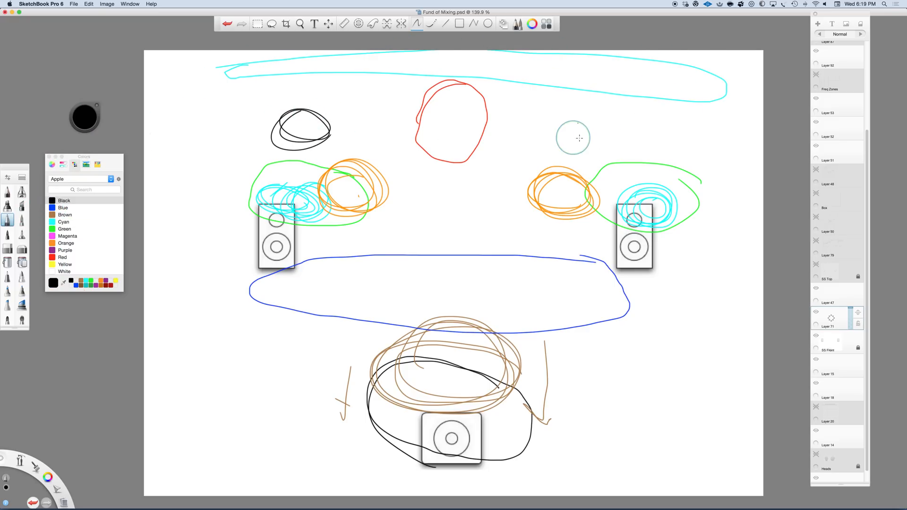
drag(578, 138, 582, 118)
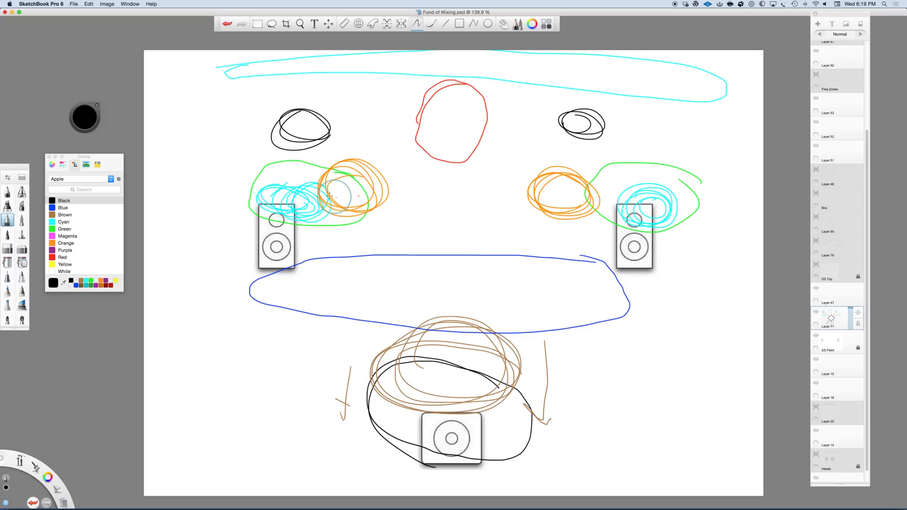
drag(345, 164, 341, 113)
mouse_move(548, 170)
mouse_down()
mouse_move(543, 127)
mouse_move(552, 125)
mouse_up()
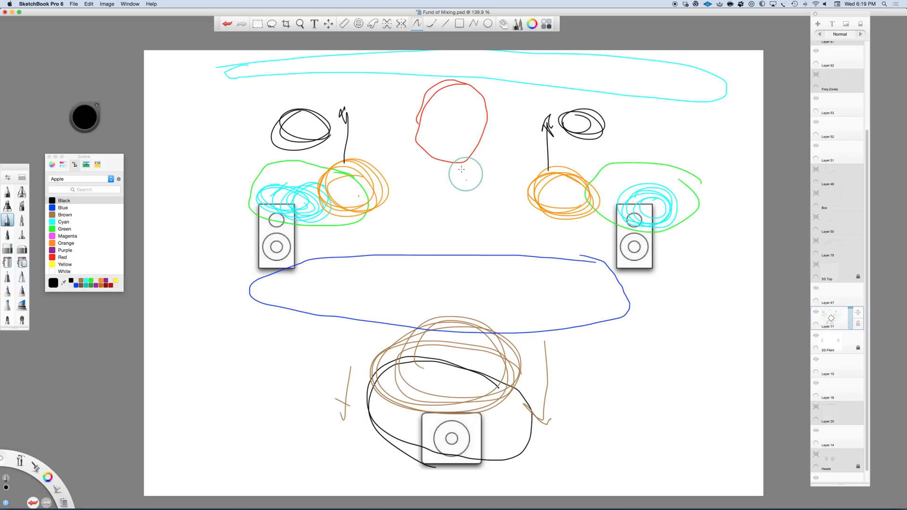
- Draw a short black stroke inside the blue loop and a wide black loop spanning the space between the two speakers
click(440, 173)
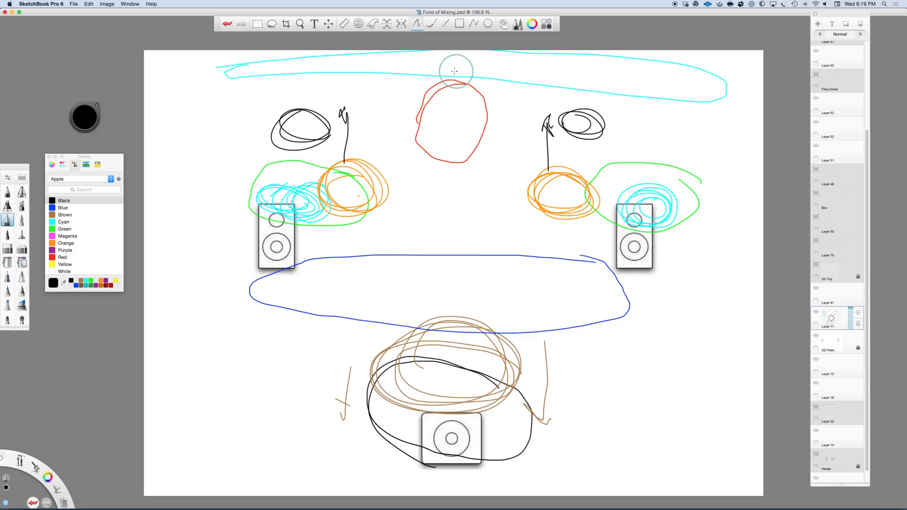
click(449, 138)
drag(482, 291, 489, 284)
click(519, 245)
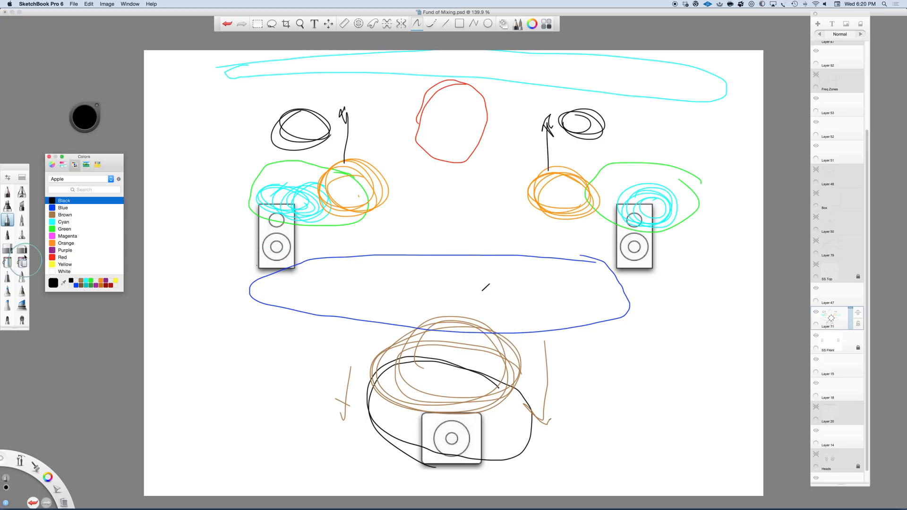
mouse_move(476, 229)
mouse_down()
mouse_move(335, 227)
mouse_move(338, 295)
mouse_move(586, 297)
mouse_move(603, 231)
mouse_move(366, 227)
mouse_move(285, 243)
mouse_move(297, 286)
mouse_move(311, 294)
mouse_up()
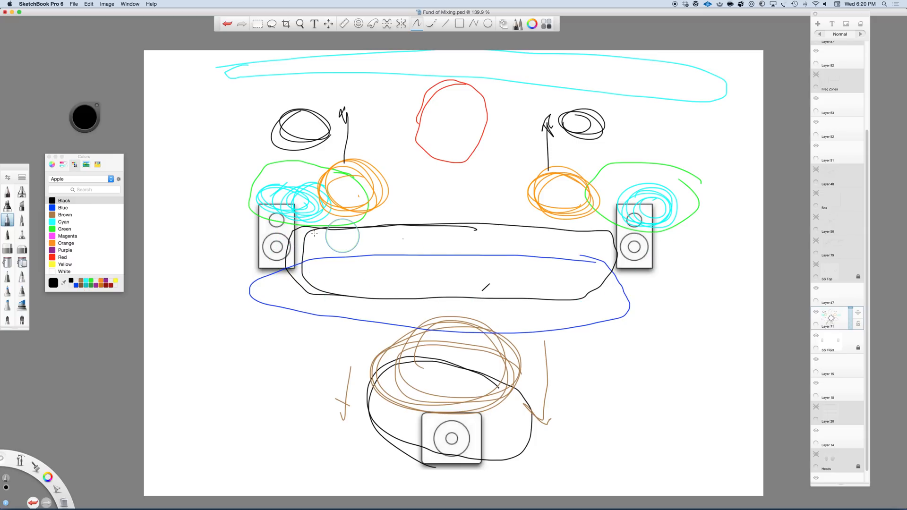